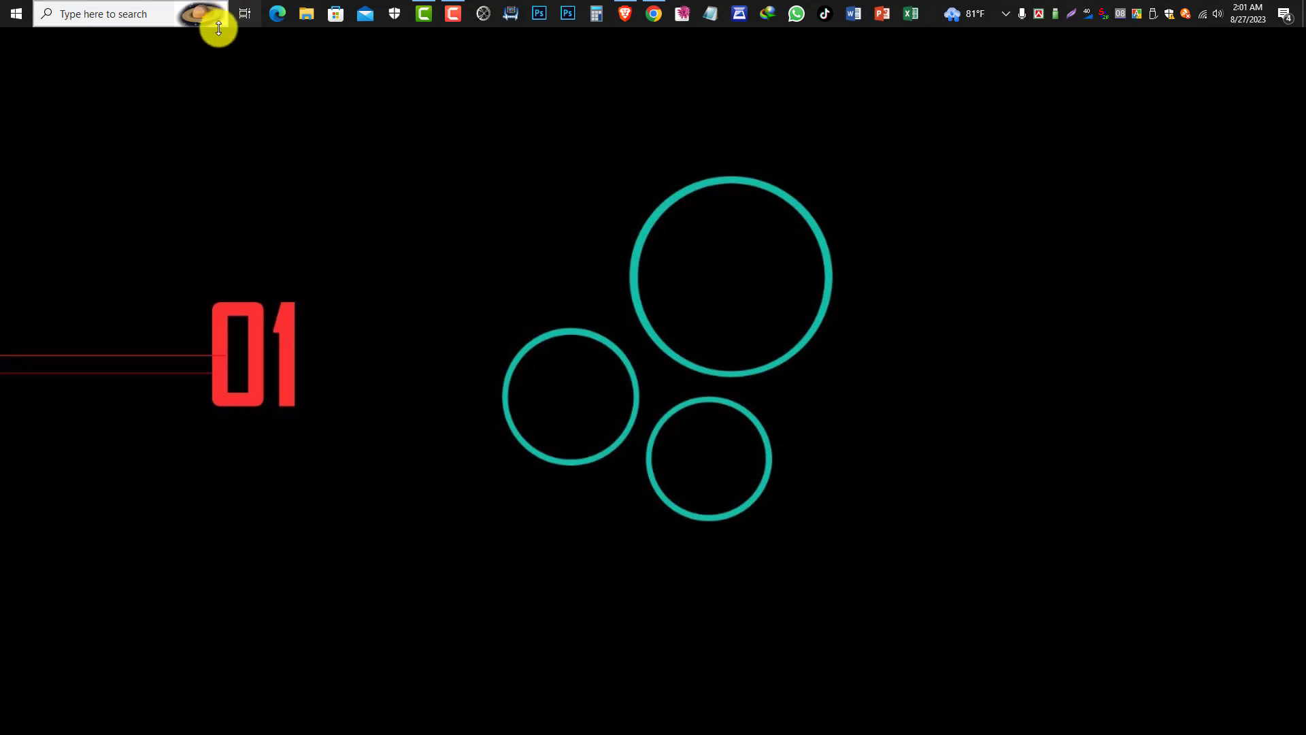
Search Windows for 'microsoft word' and launch Word 2016 from the results.
click(141, 15)
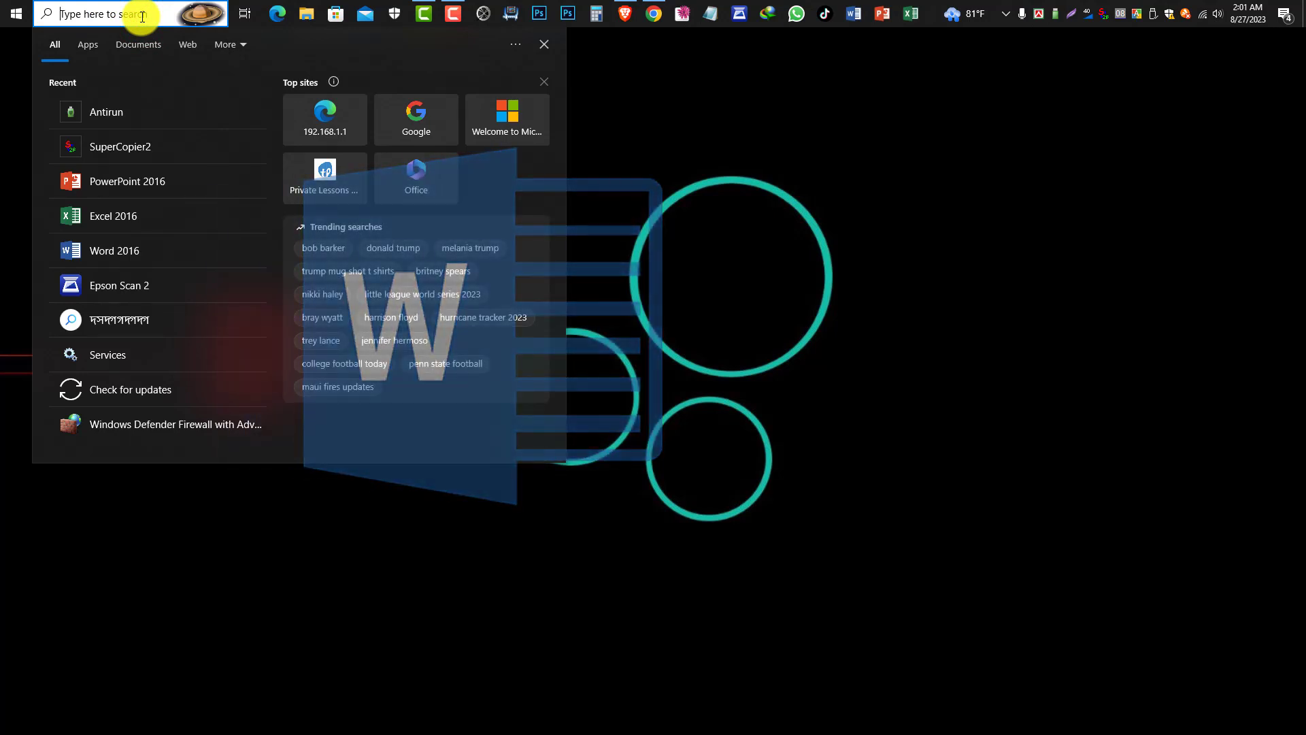
text(micros)
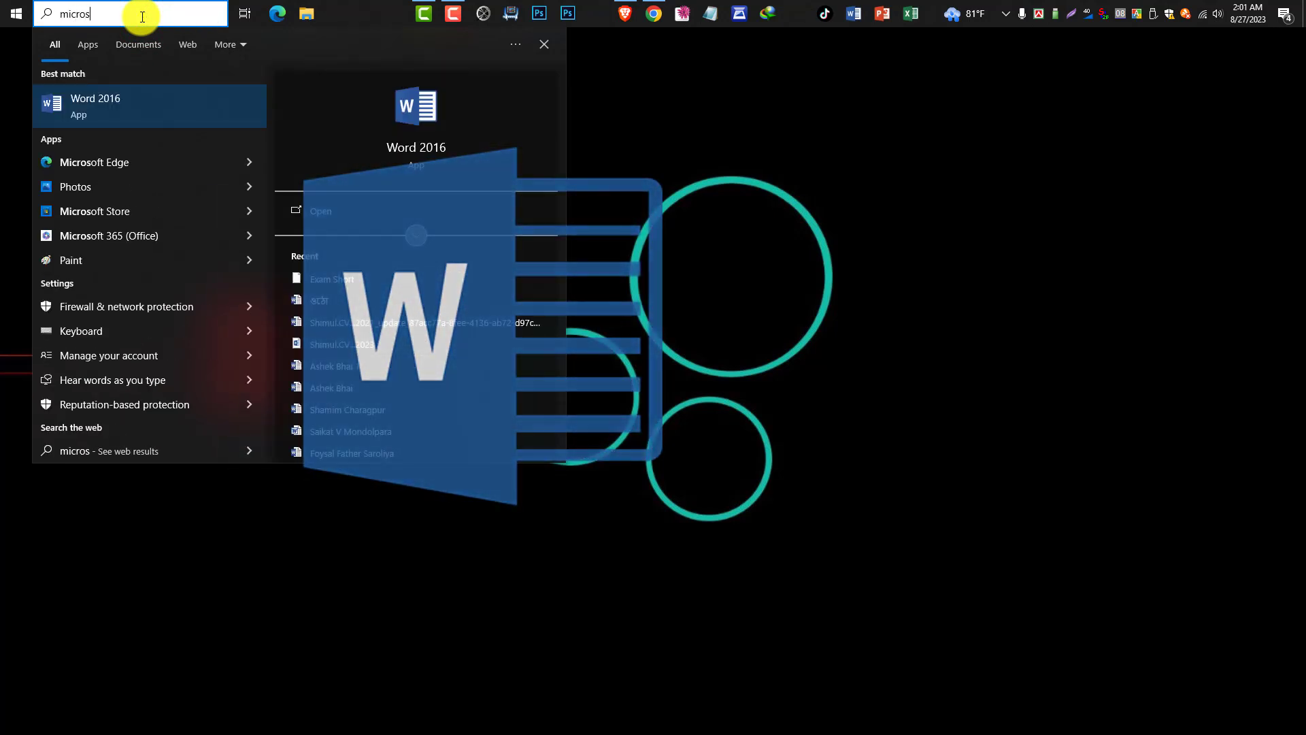
text(oft word)
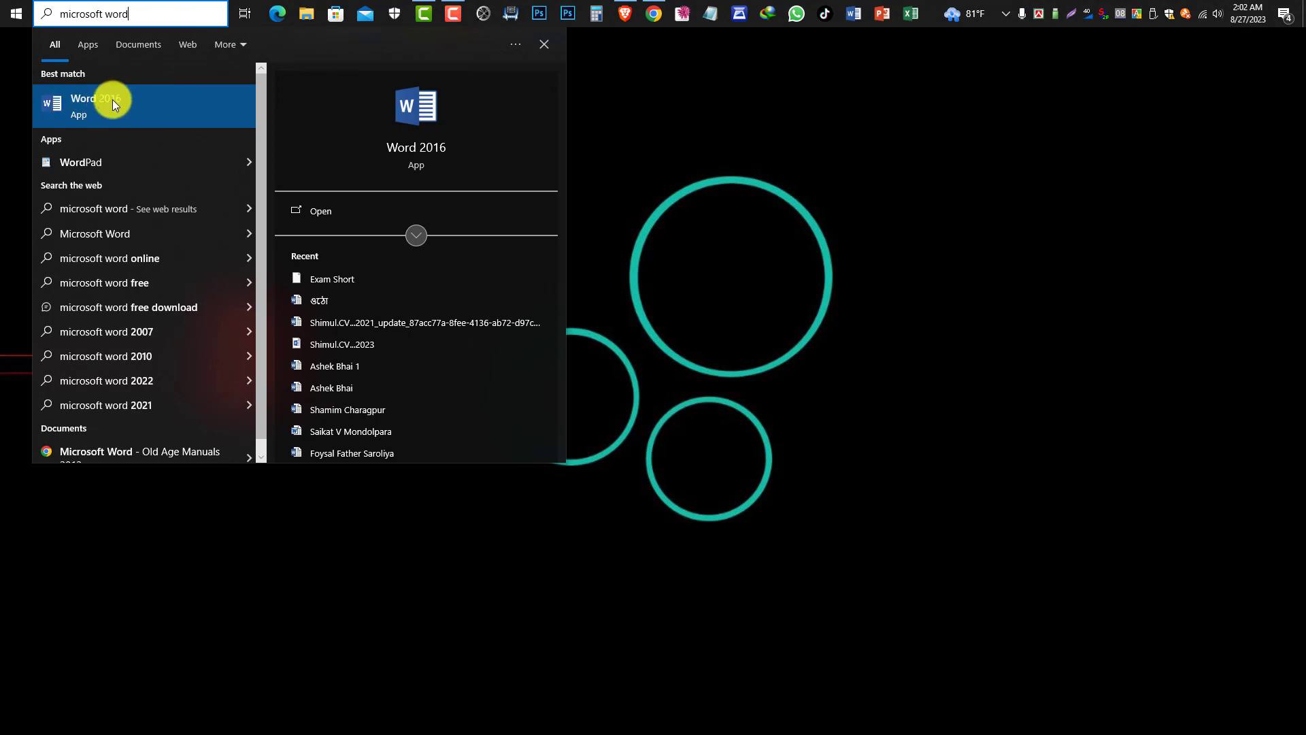
click(99, 99)
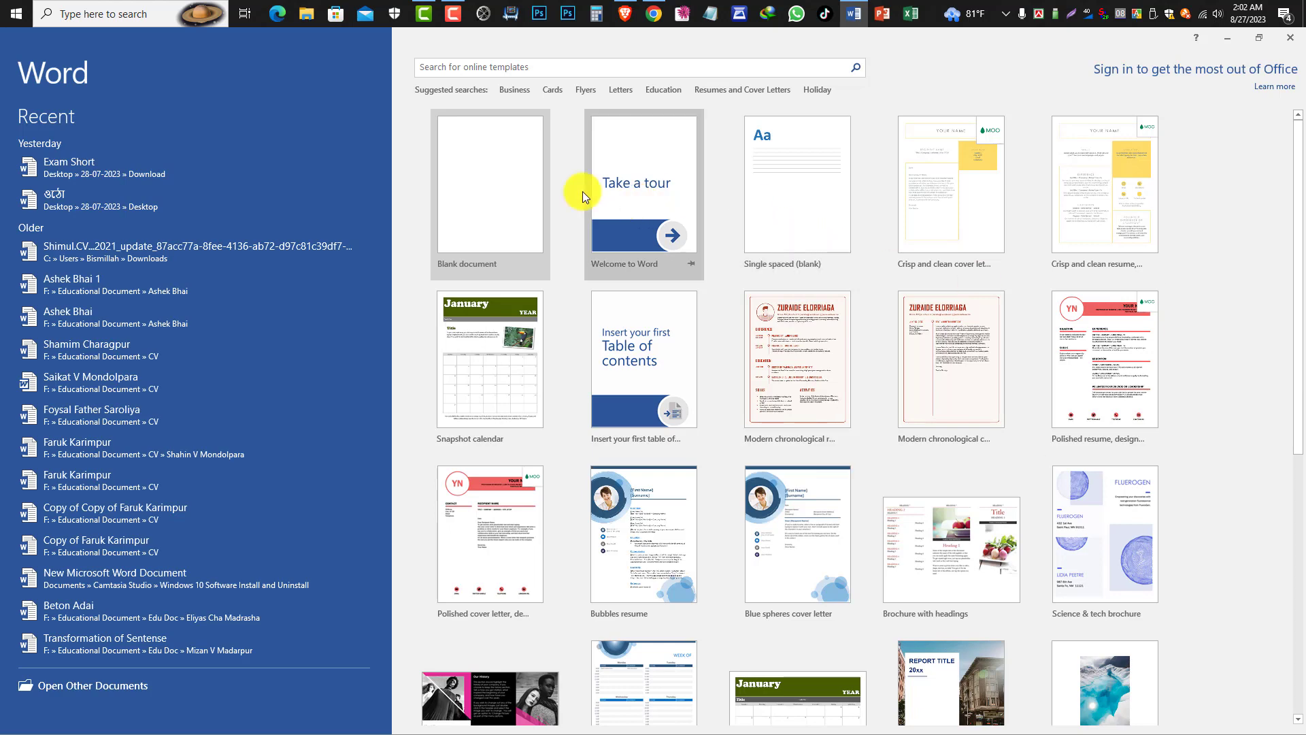
Create a blank document, restart Word 2016 from Search's recent apps, and open a new blank document.
click(529, 173)
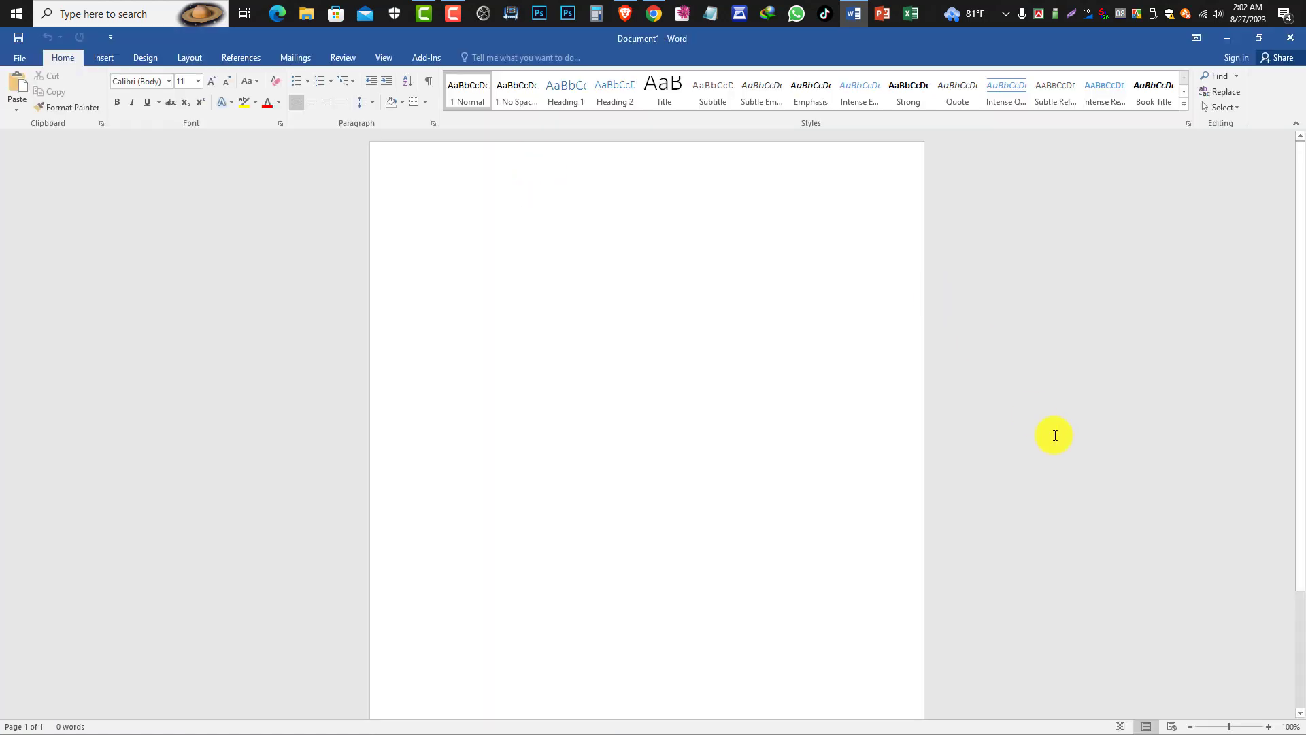
click(1285, 40)
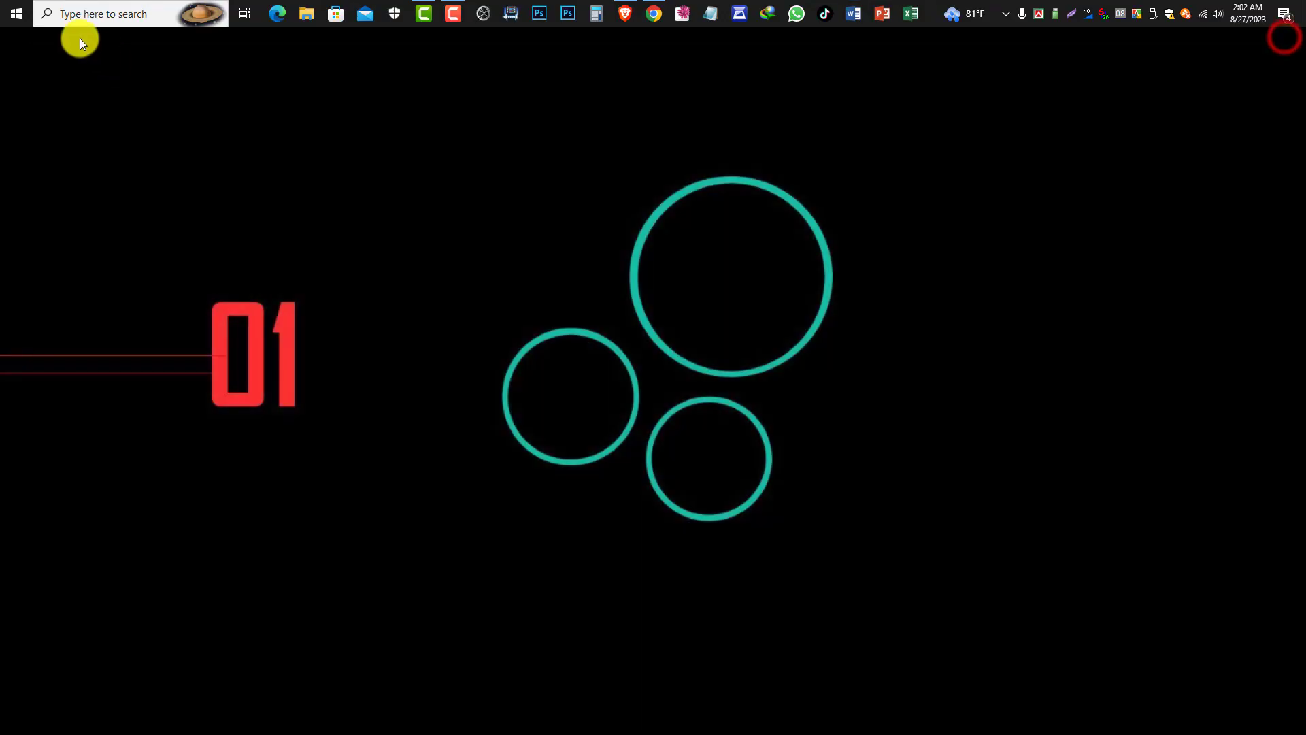
click(85, 14)
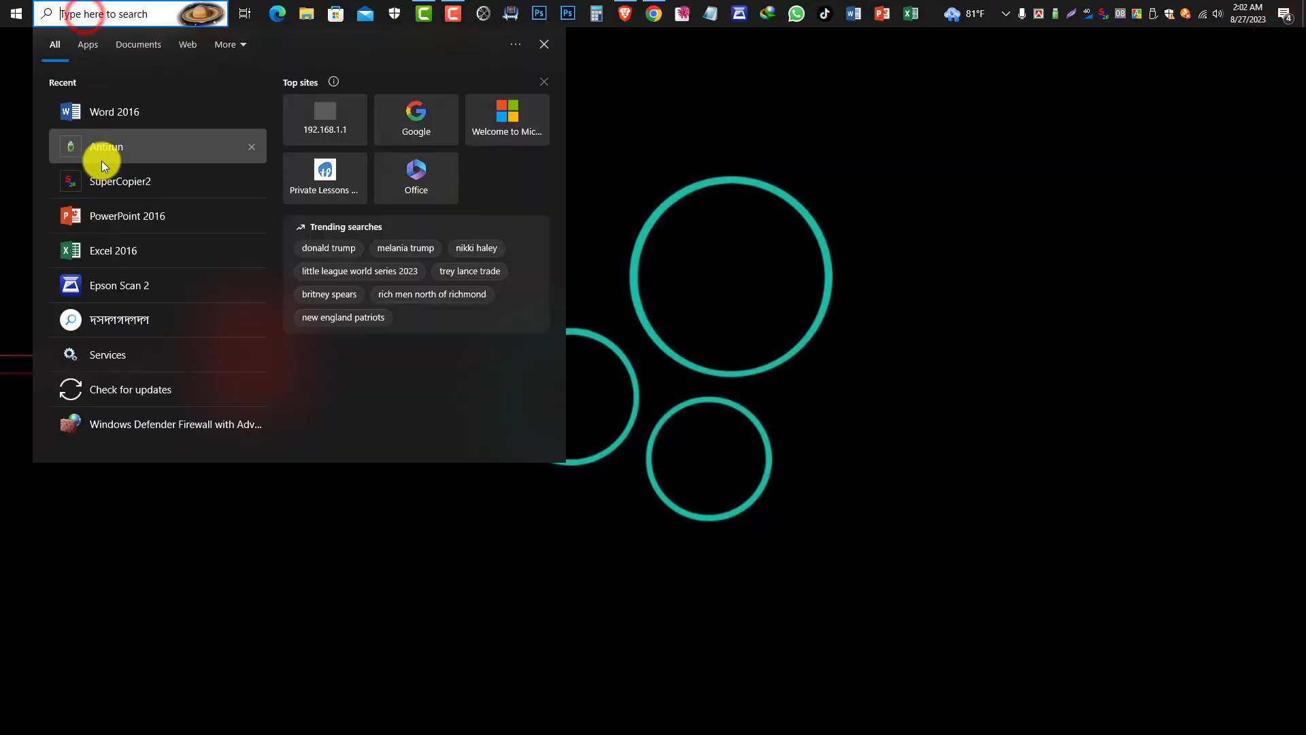
click(101, 116)
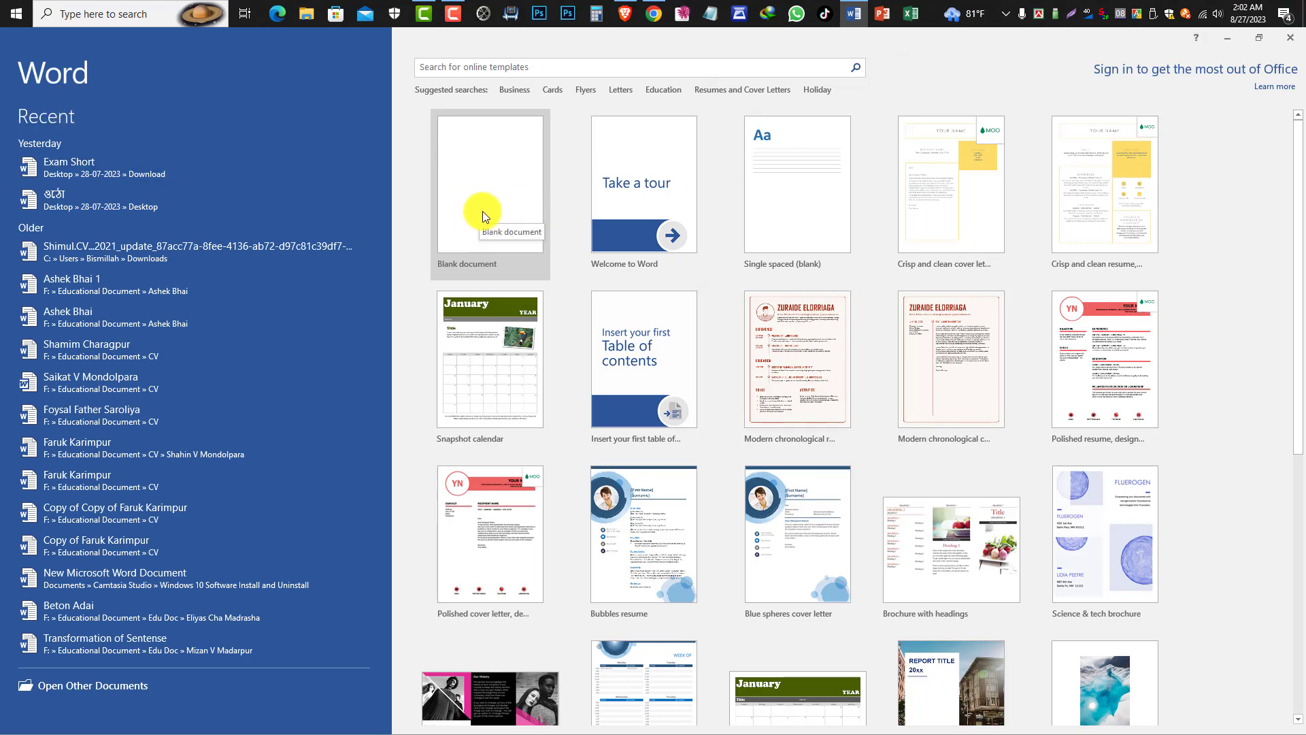
click(503, 157)
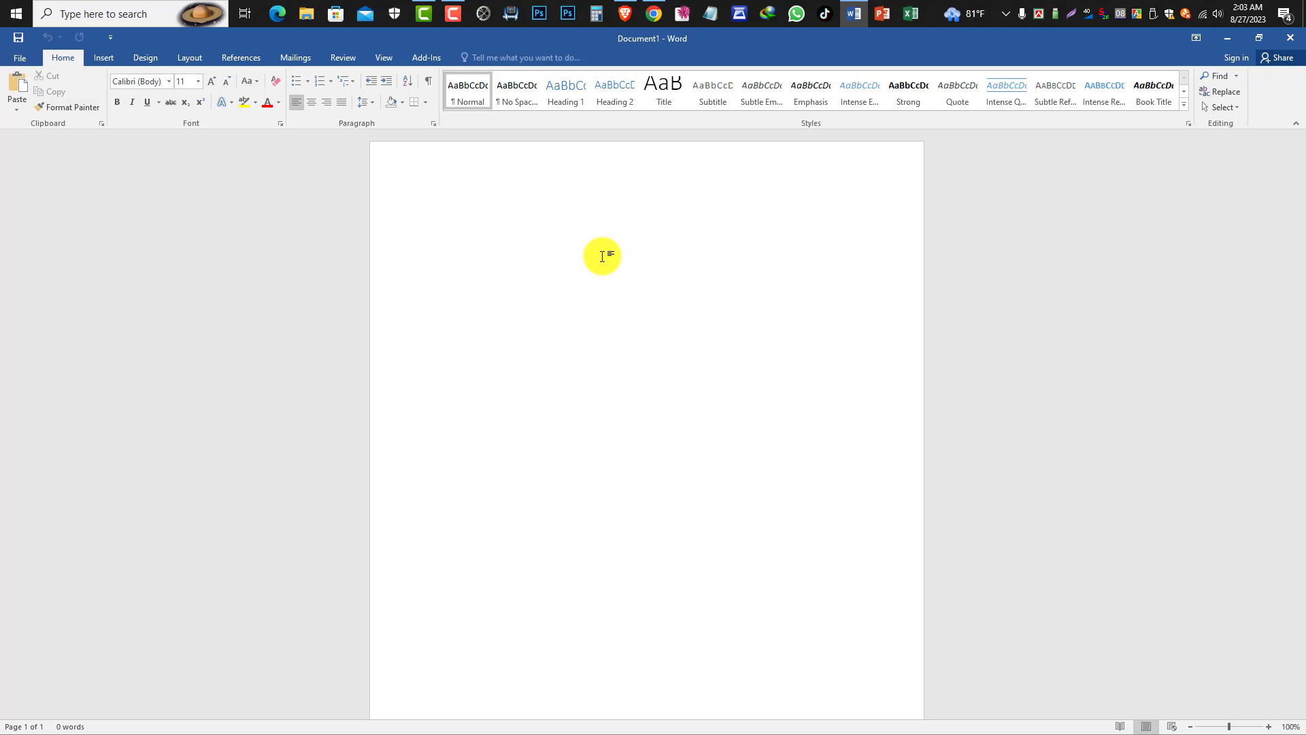
Go to File > Info for Document1 and expand the Protect Document options.
click(21, 59)
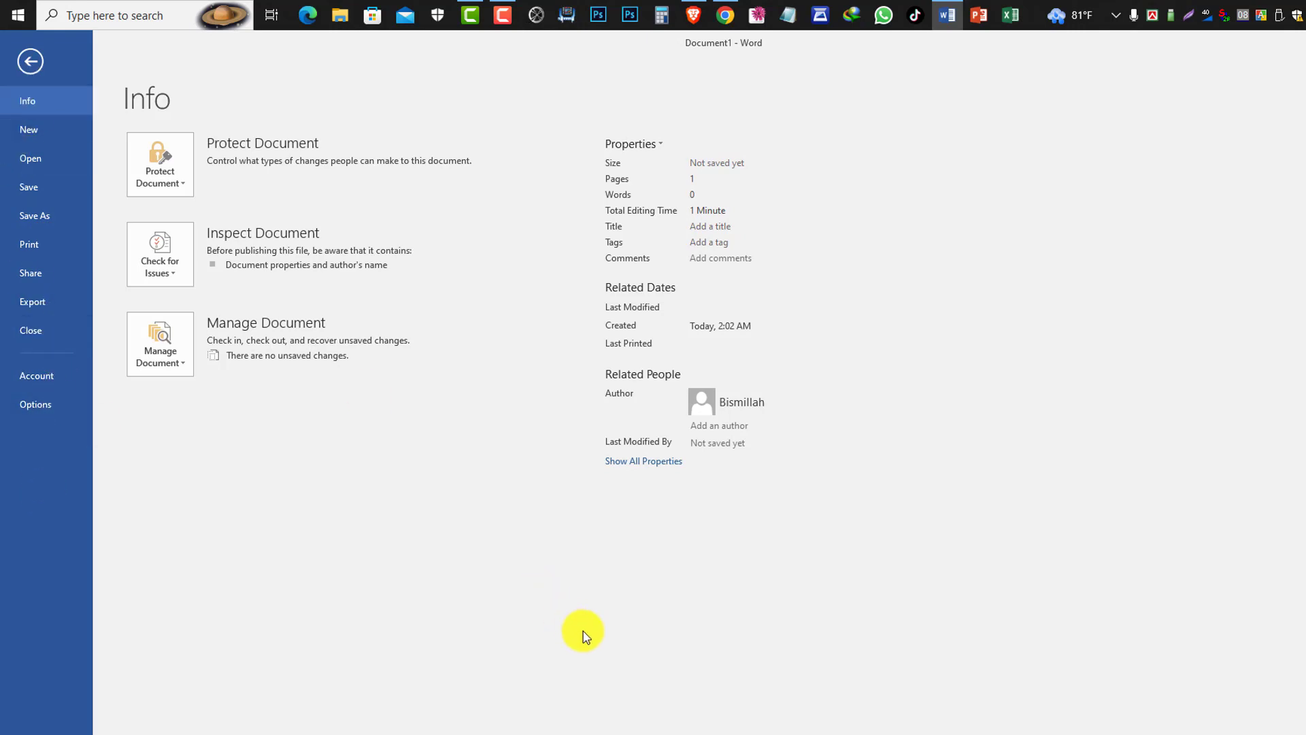
click(29, 91)
click(163, 169)
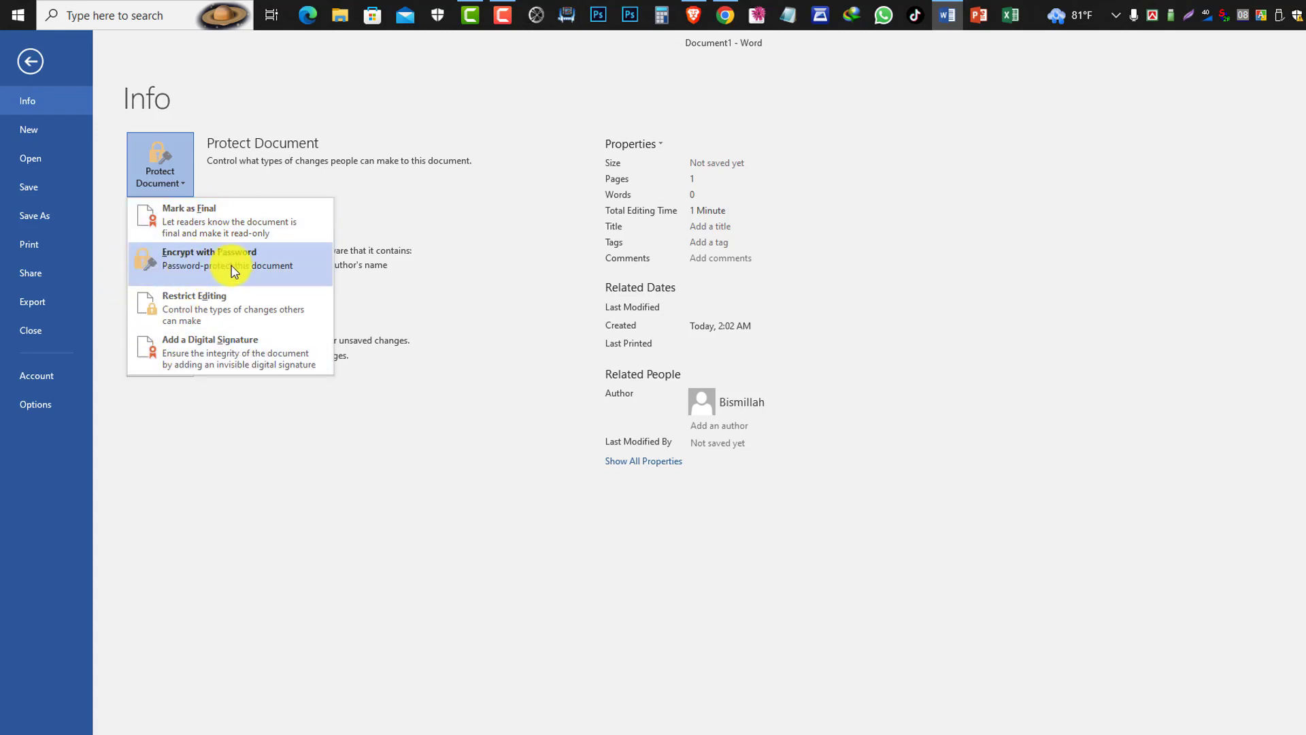
Choose Encrypt with Password, enter the password, then re-enter it in Confirm Password.
click(234, 264)
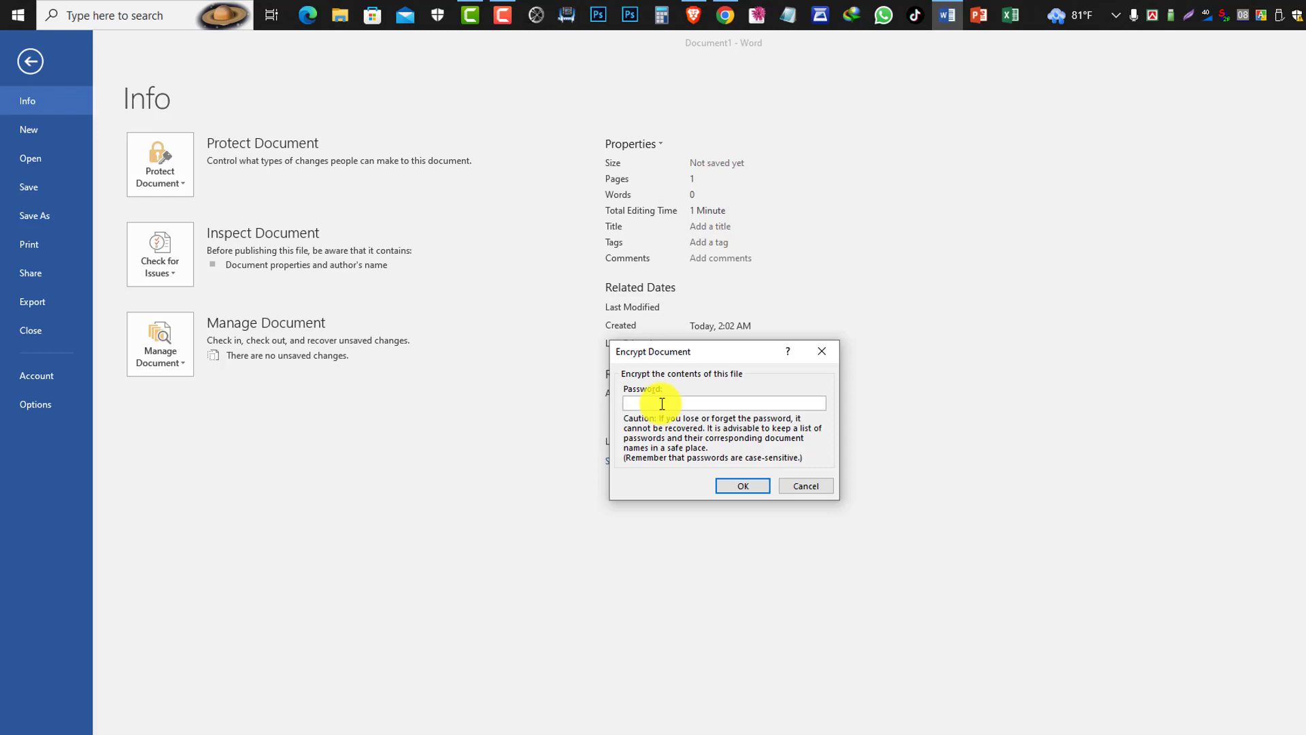
click(743, 489)
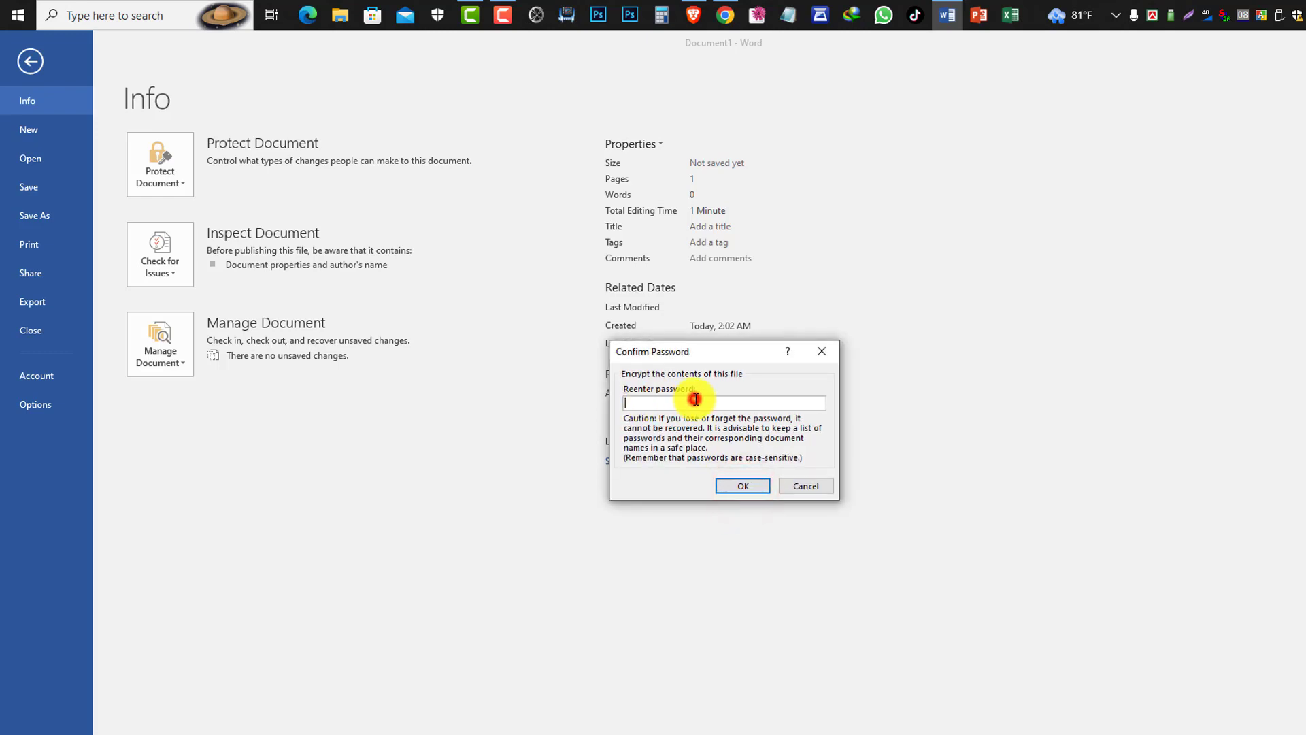
click(696, 399)
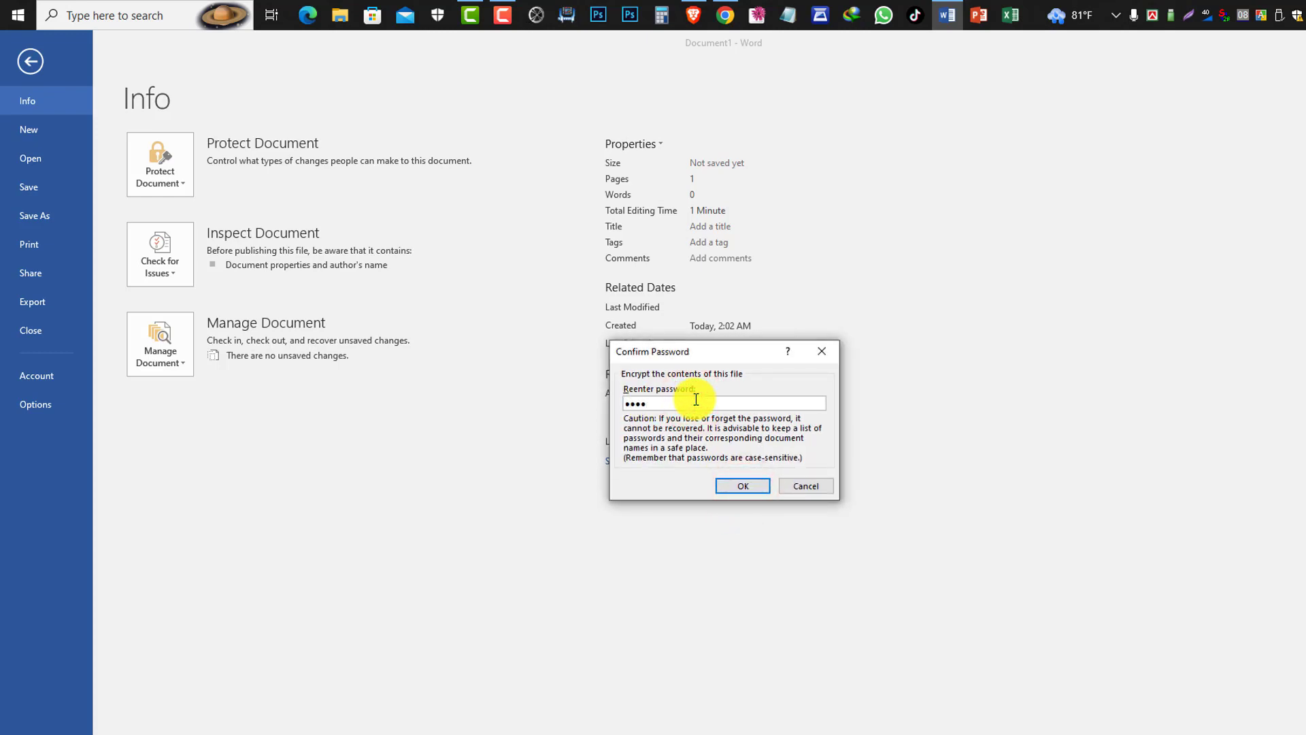
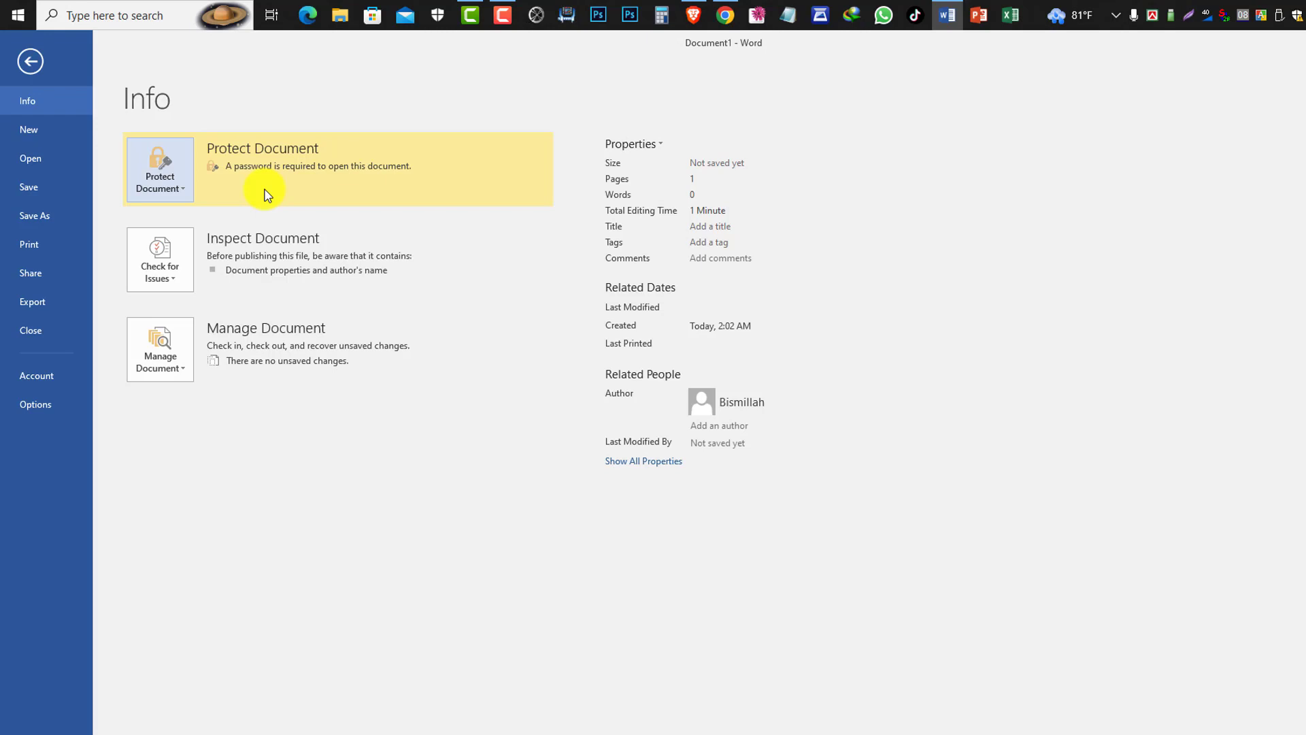
Create a new blank document (Document2) from the File > New page.
click(34, 132)
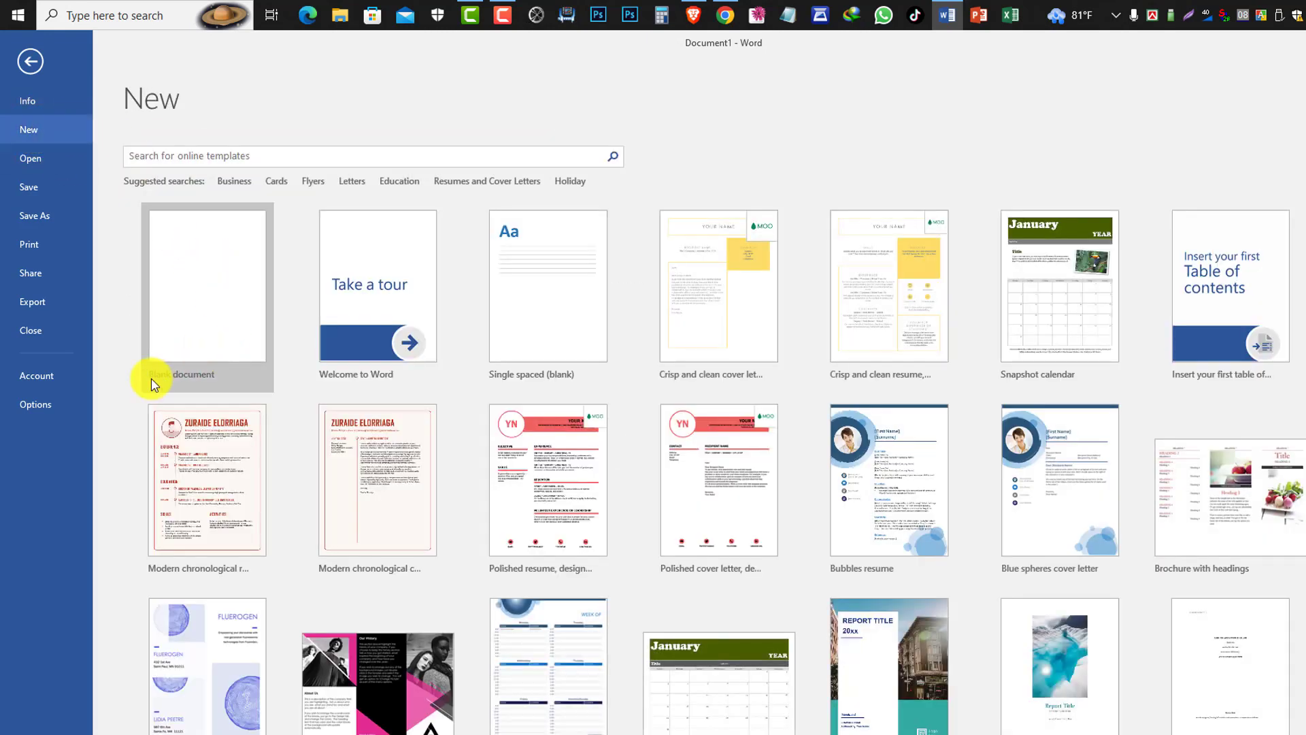
click(207, 304)
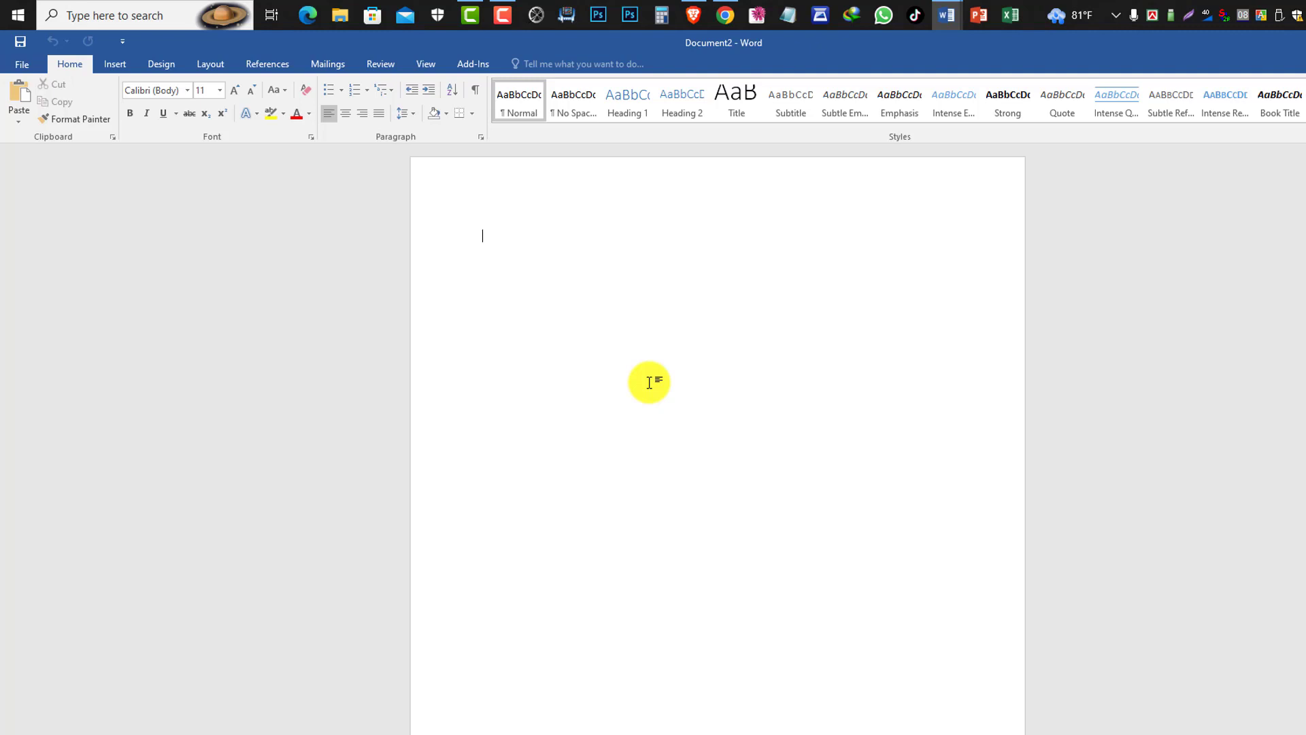
Type 'ami ajke shikhabo poage kivabe save korte hoy' as the first line of the page.
text(ami ajke shikhabo)
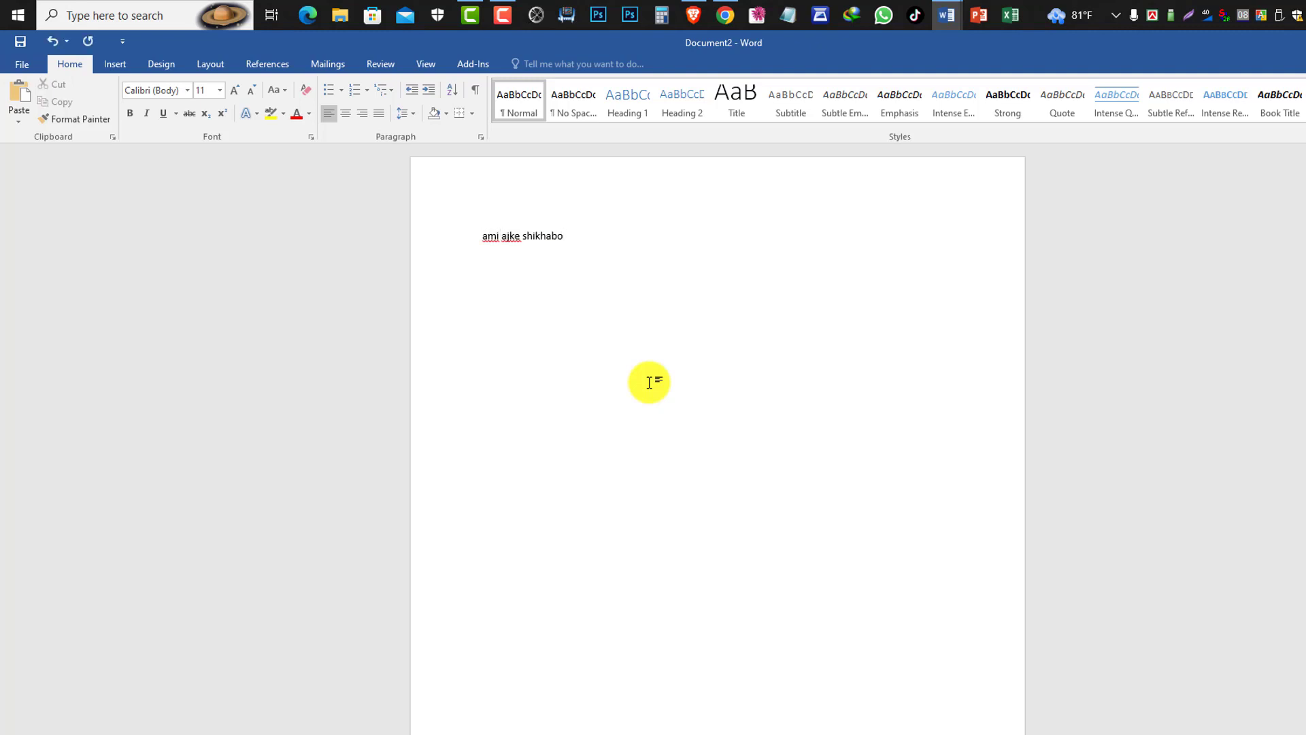
text( poage kivabe save korte hoy)
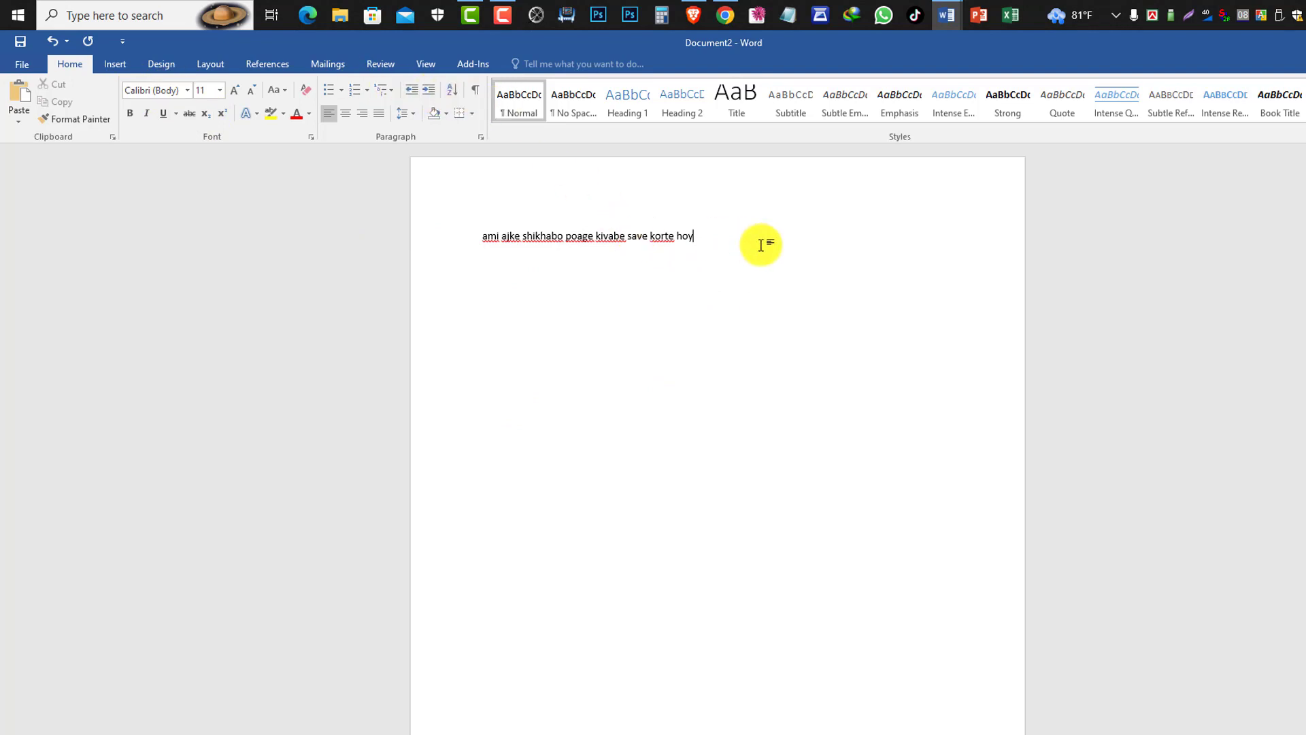
click(35, 59)
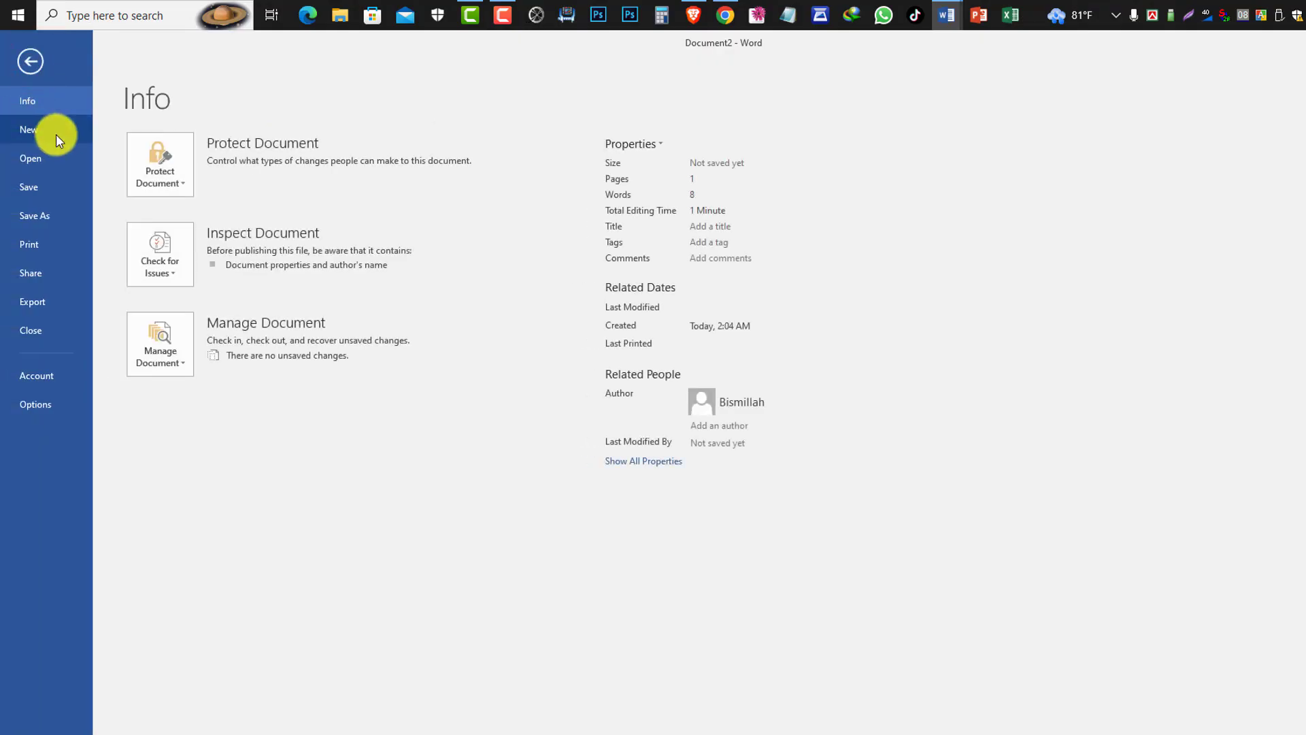
Bring up the Save As dialog for saving to This PC.
click(52, 187)
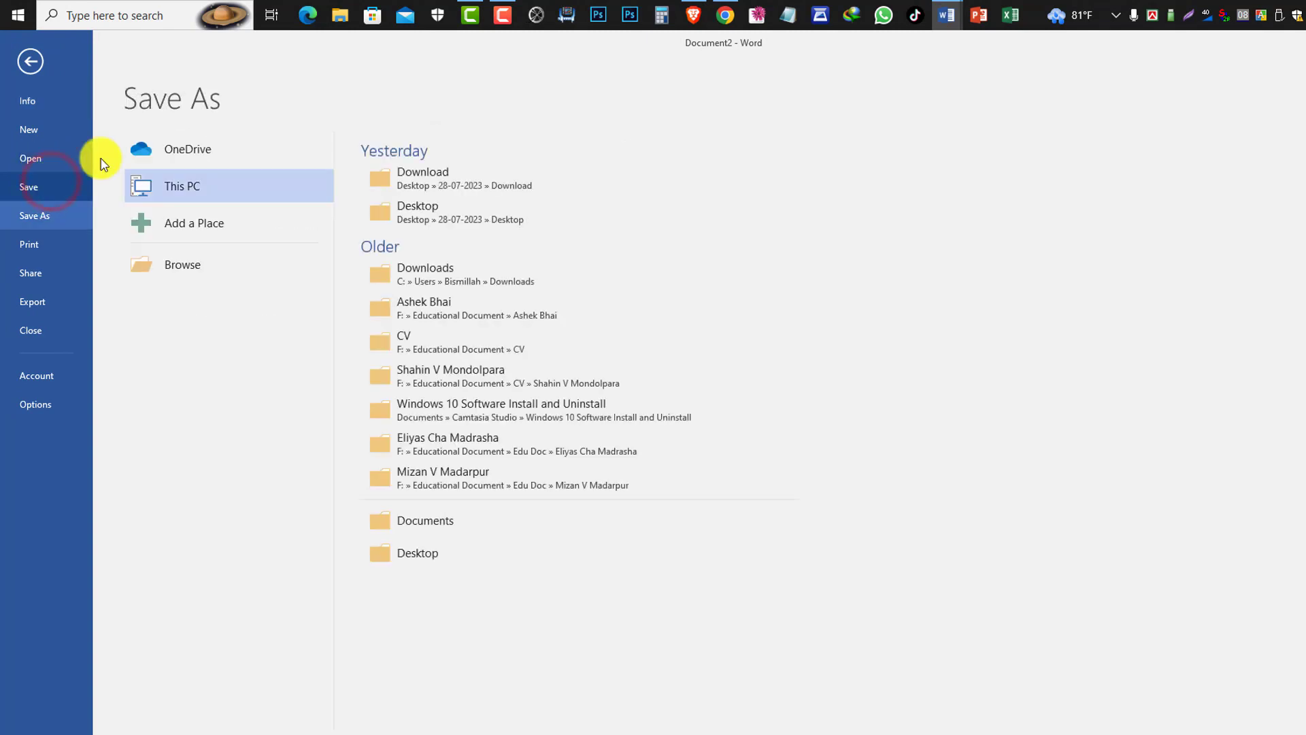
click(203, 181)
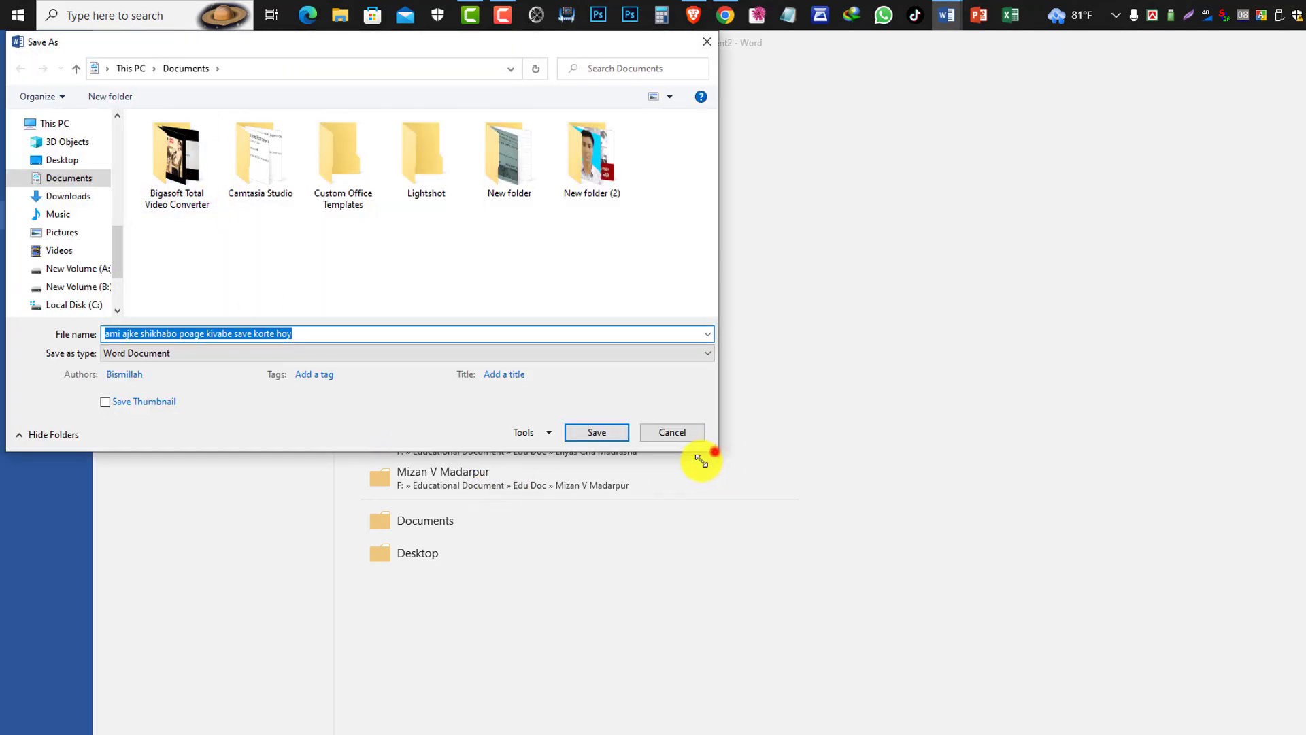
Enlarge the Save As dialog and its folder pane, and choose Desktop as the save location.
drag(715, 450, 465, 686)
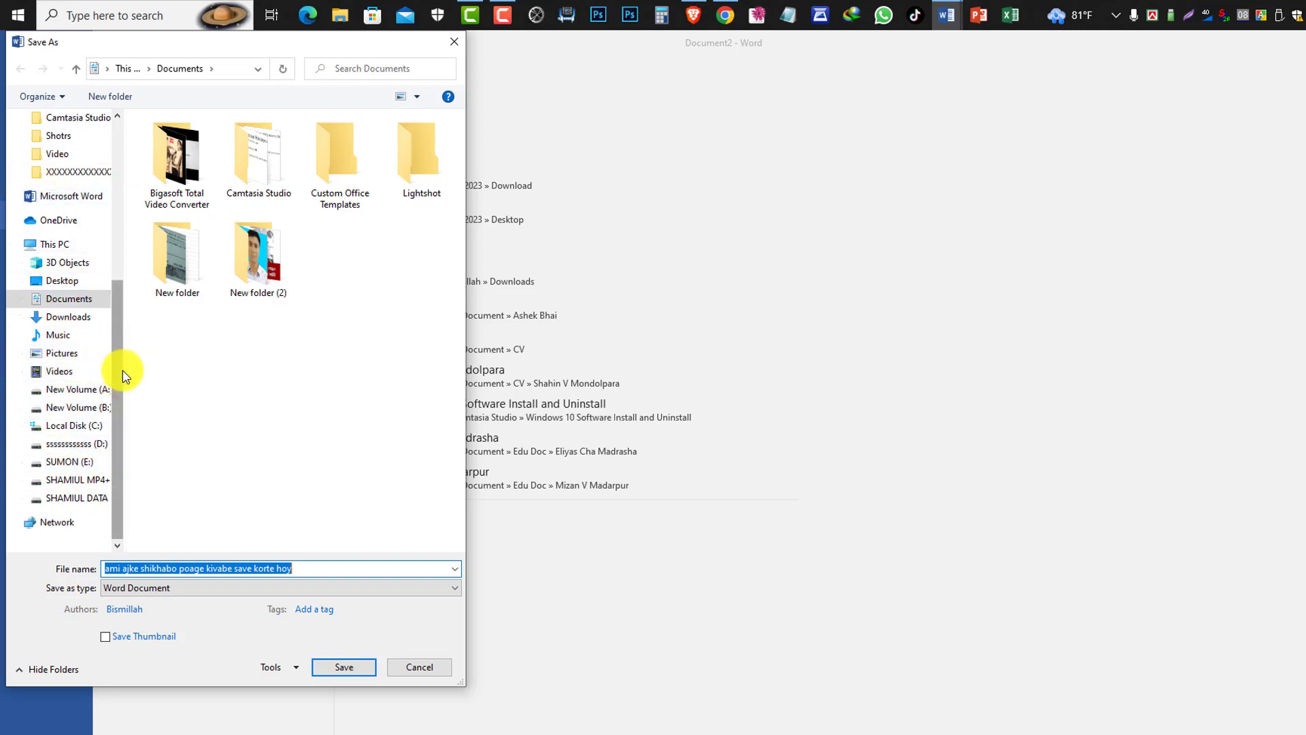
mouse_move(124, 371)
mouse_down()
mouse_move(242, 395)
mouse_move(221, 395)
mouse_up()
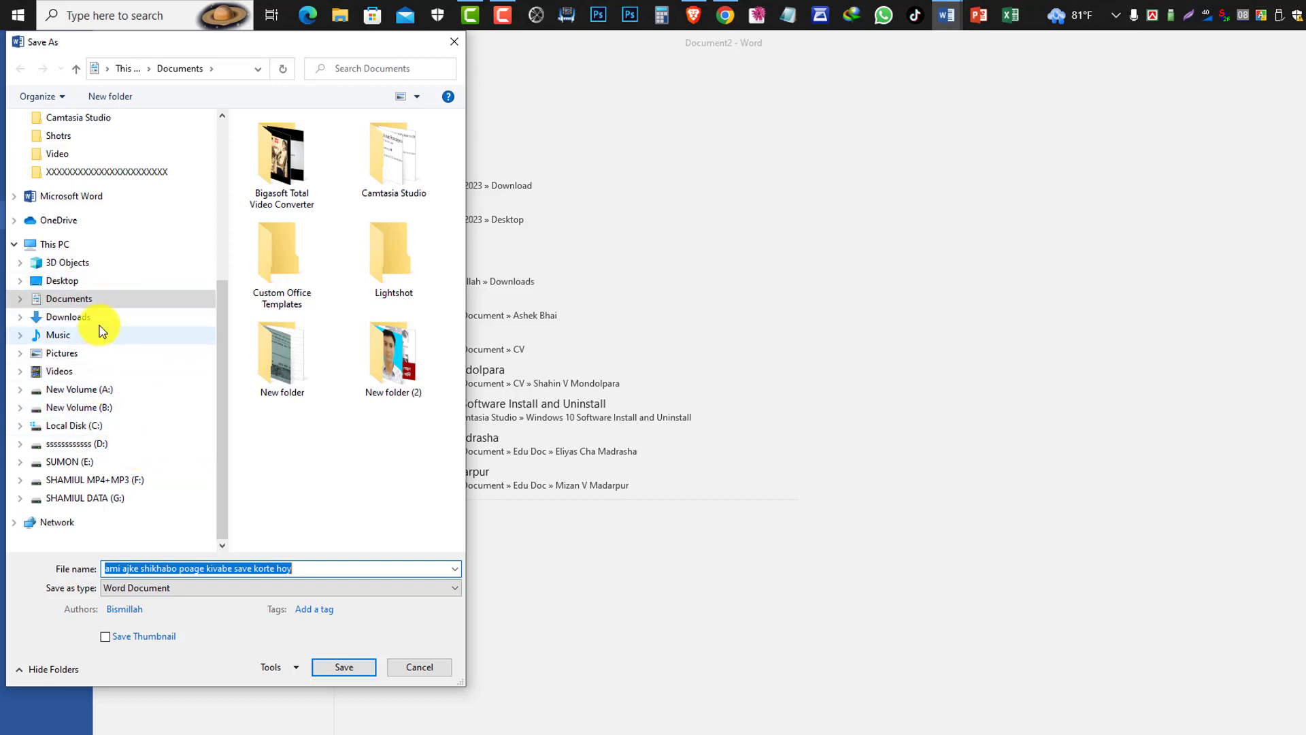
click(60, 279)
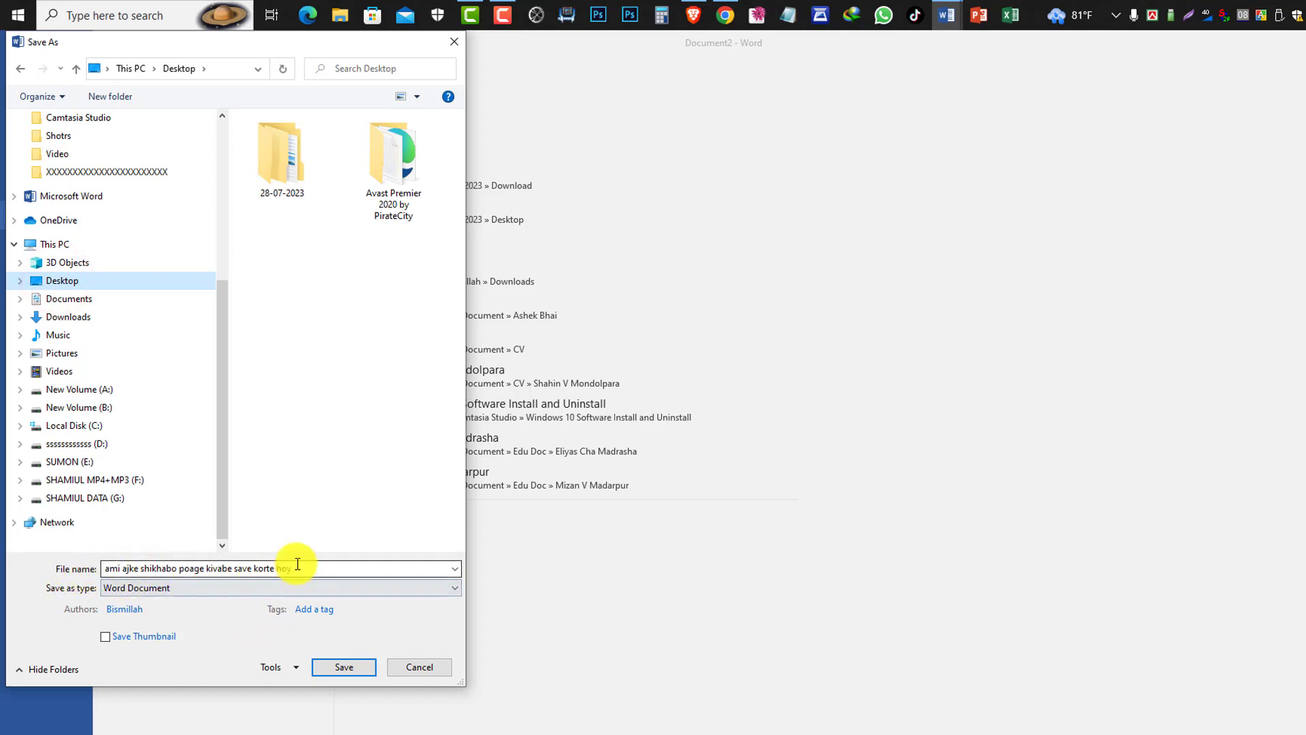
click(324, 570)
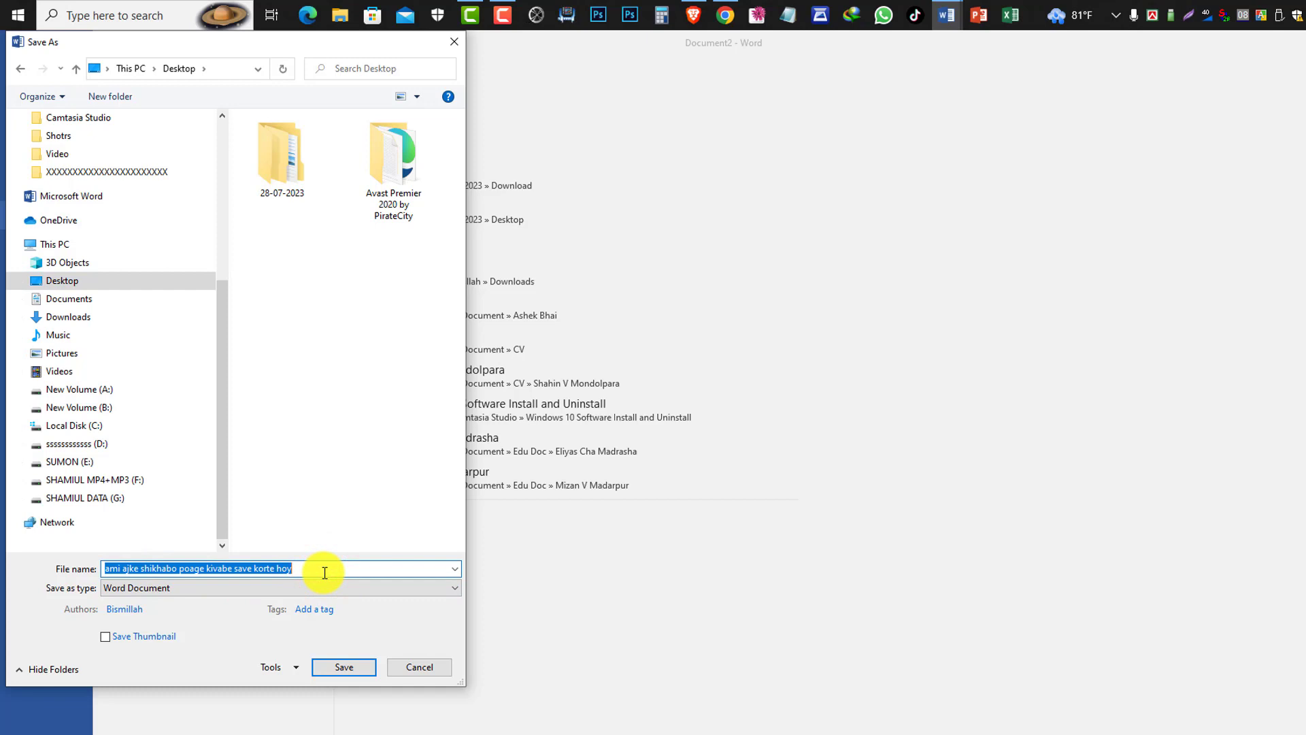
Save the file to the Desktop as Word Document '360', then close both Word documents.
text(360)
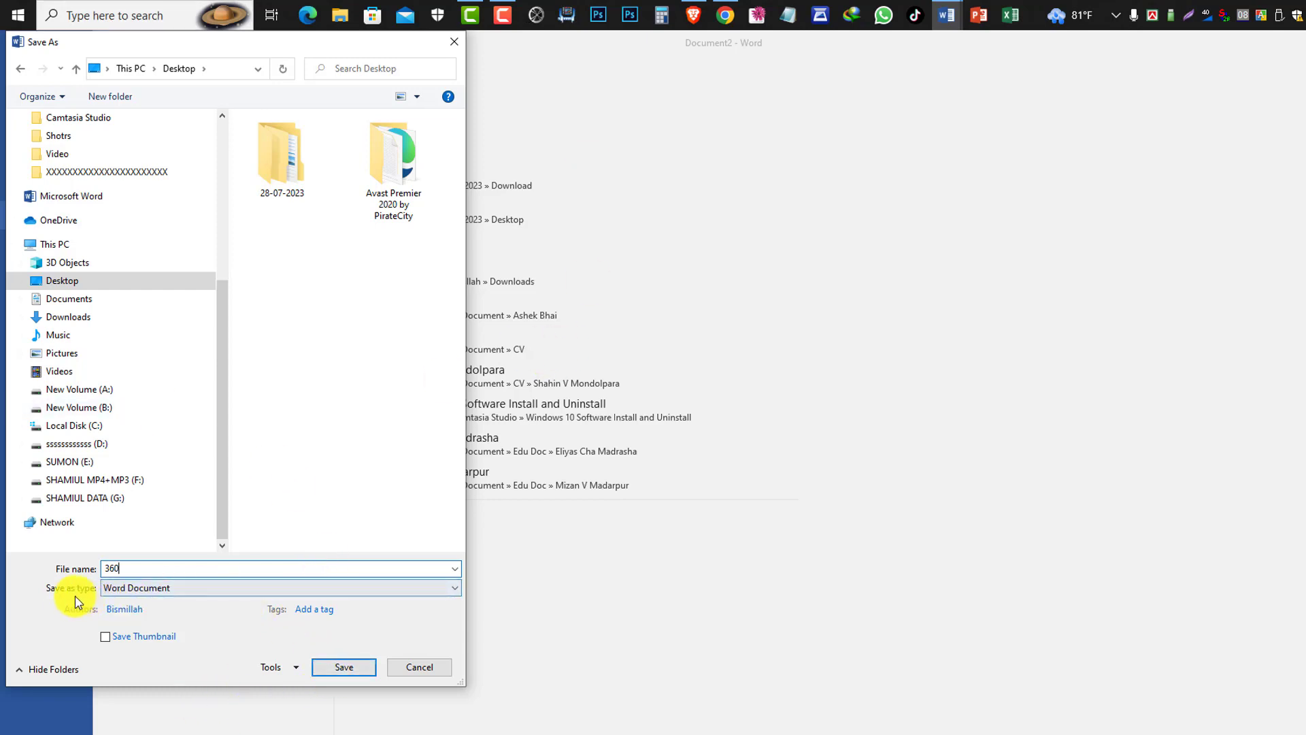
click(163, 590)
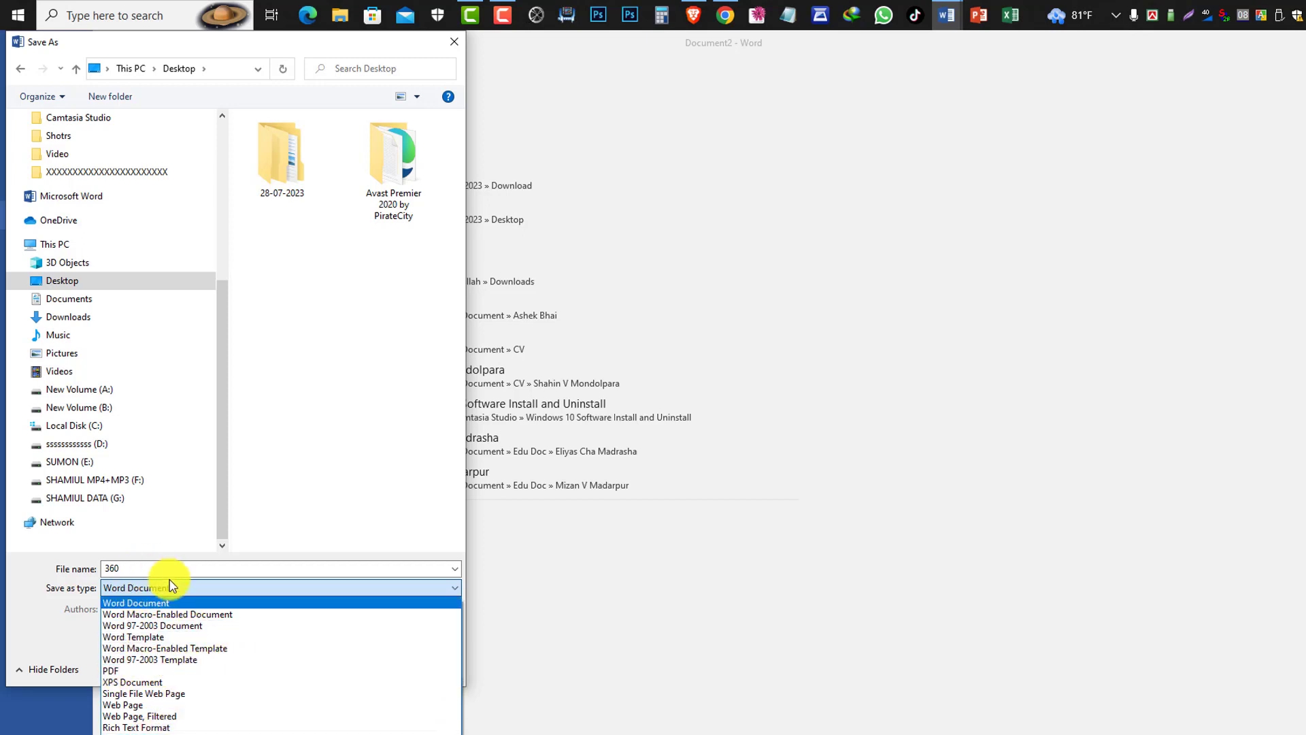
click(31, 633)
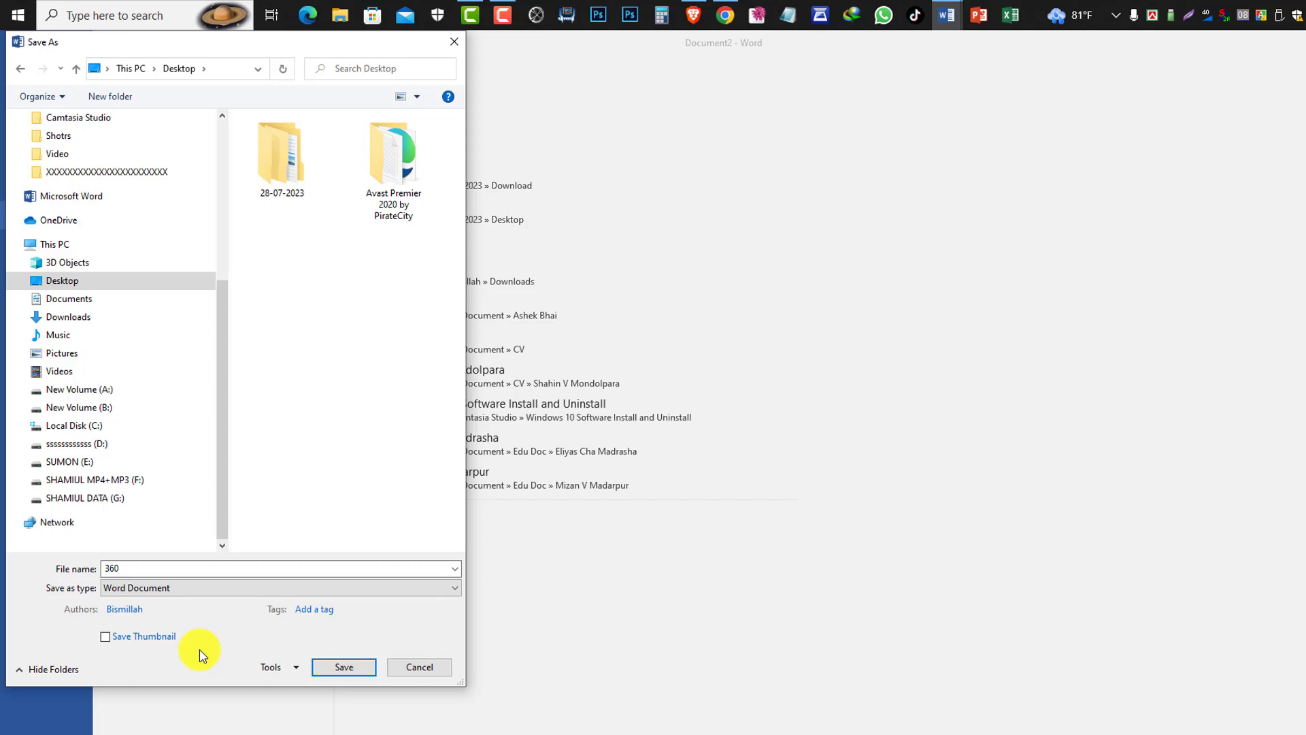
click(61, 282)
click(347, 664)
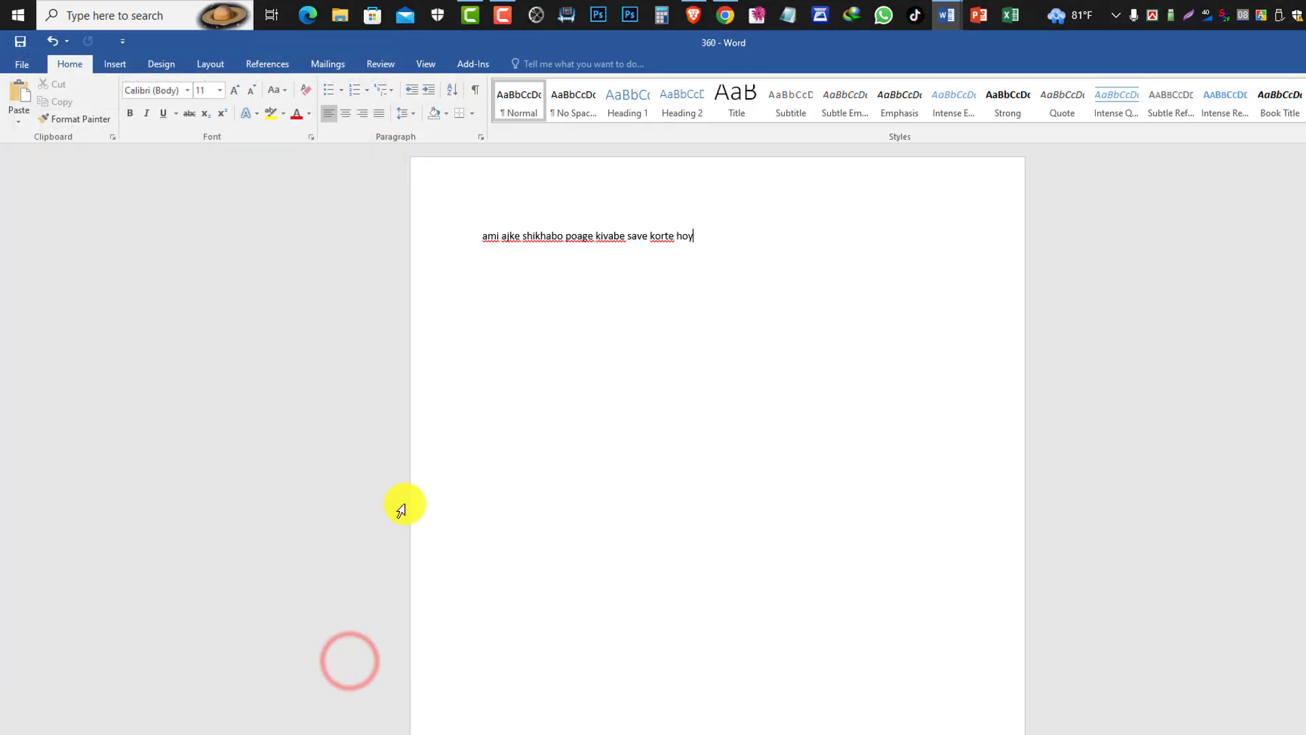
key(ctrl+w)
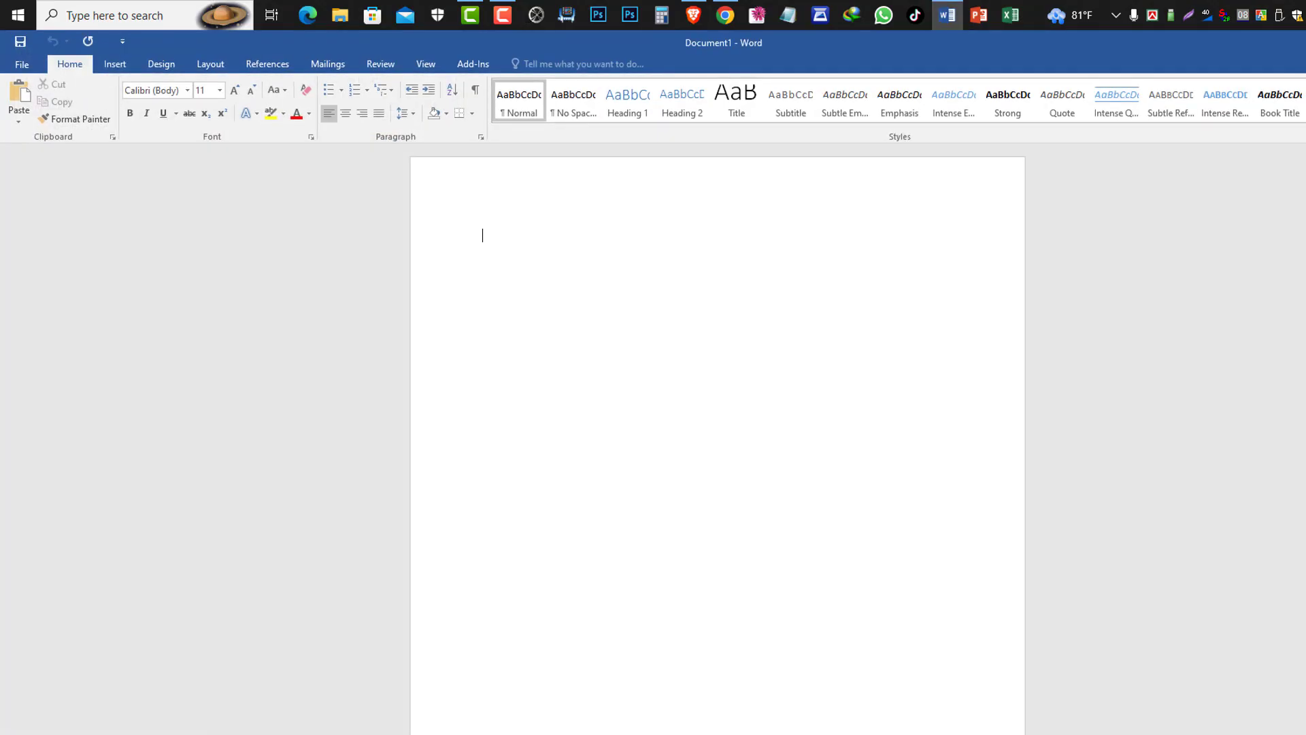
key(ctrl+w)
Discard the blank document, turn on Show desktop icons, and move the 360 icon near the center.
click(719, 459)
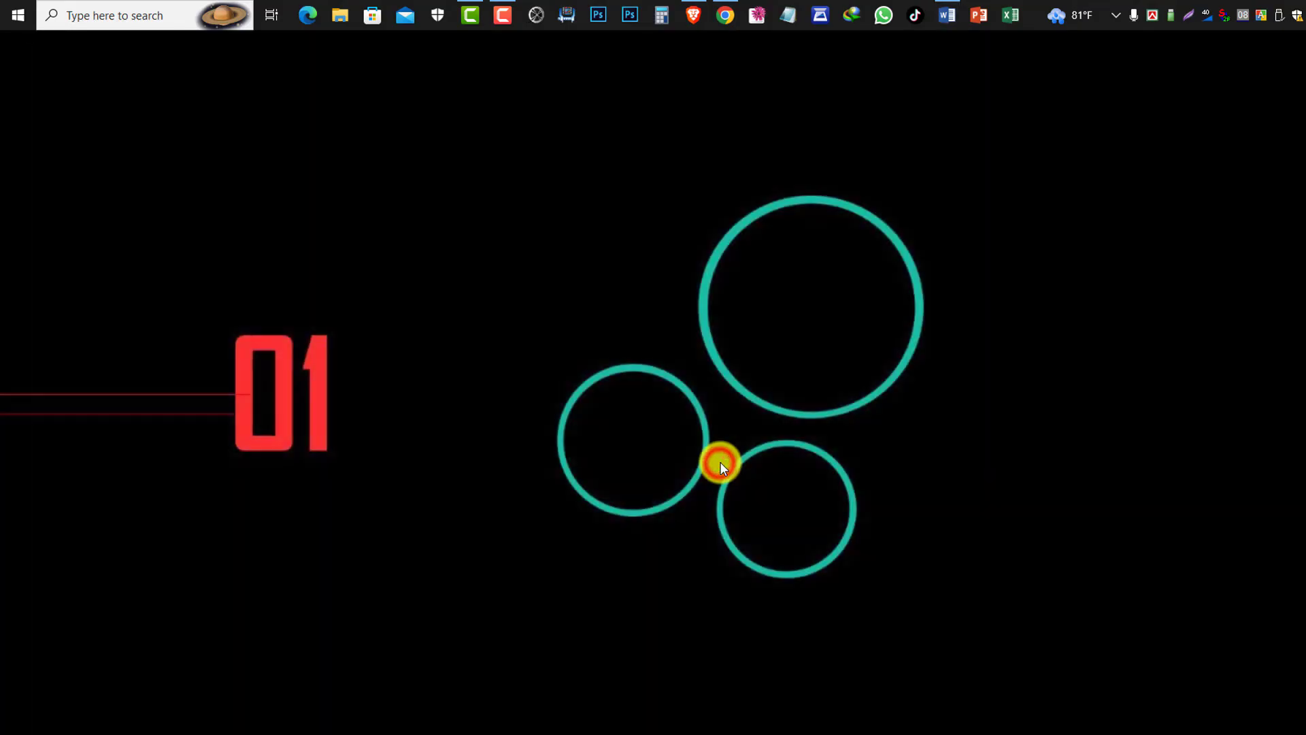
right_click(1002, 113)
click(1052, 120)
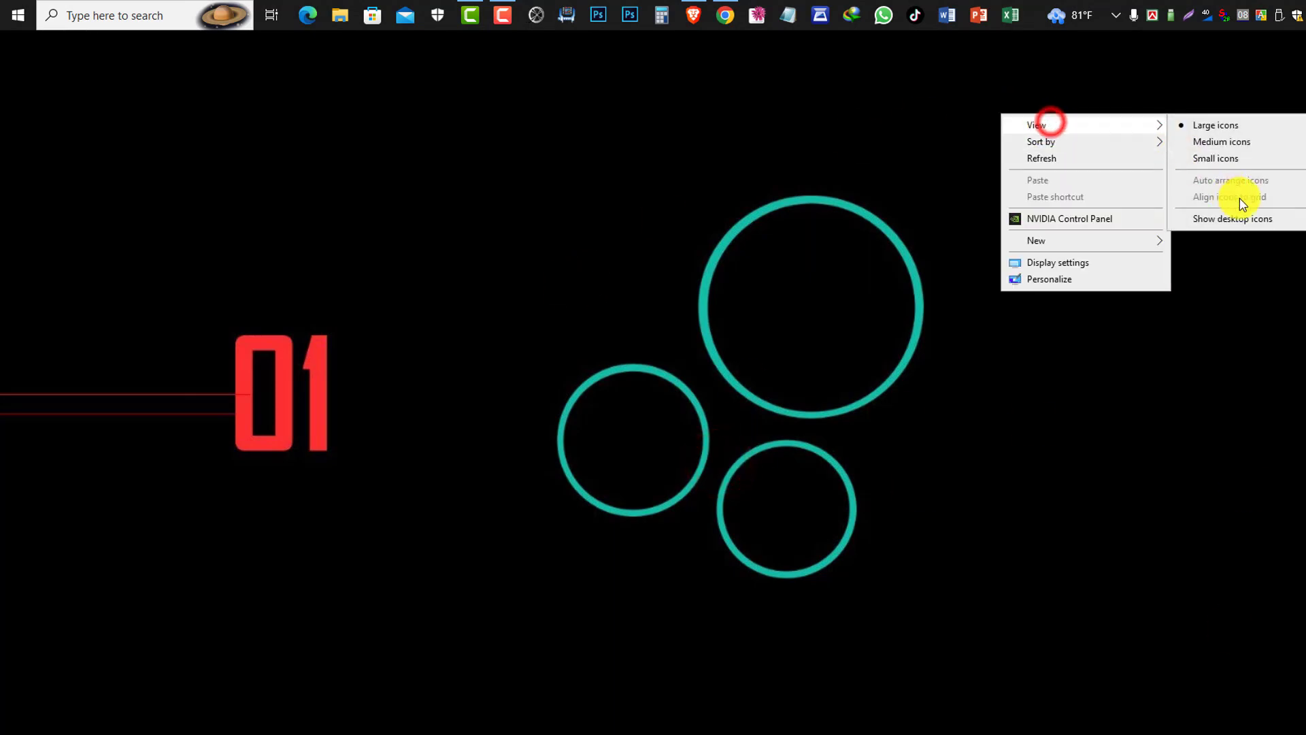
click(1240, 214)
drag(122, 78, 609, 224)
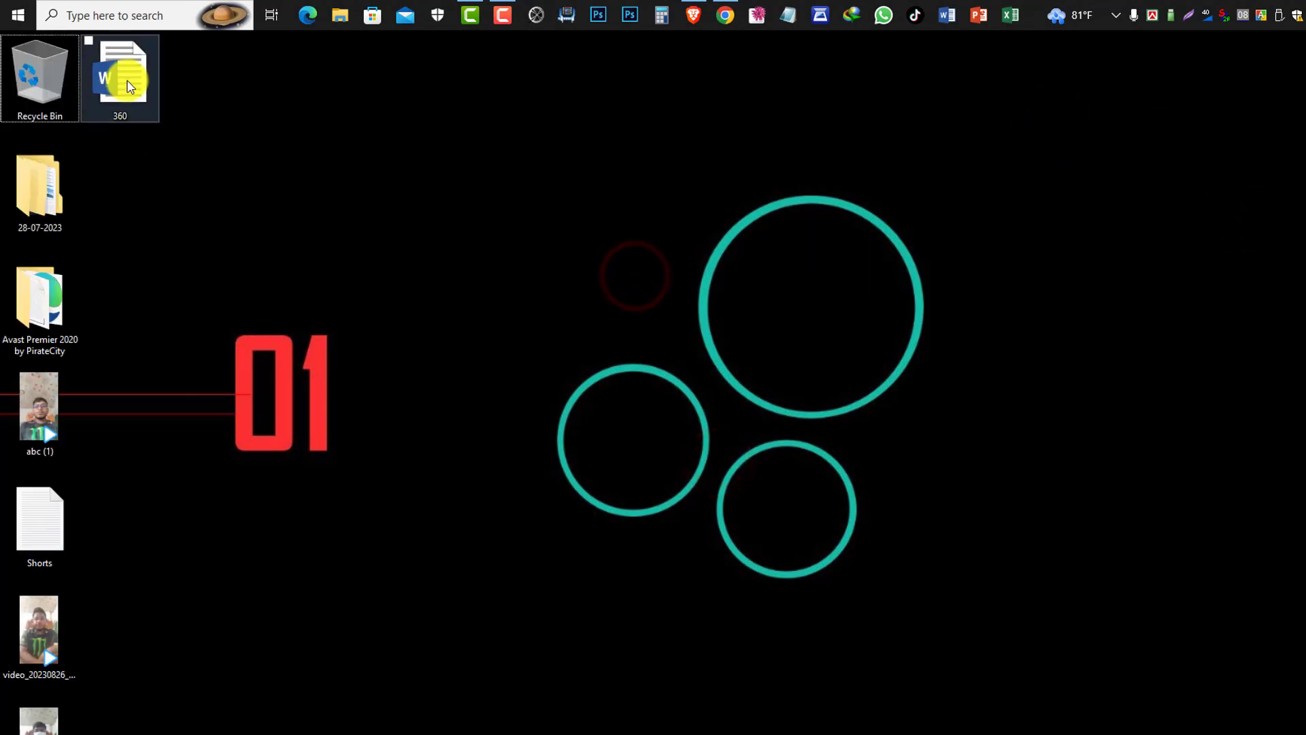
click(614, 261)
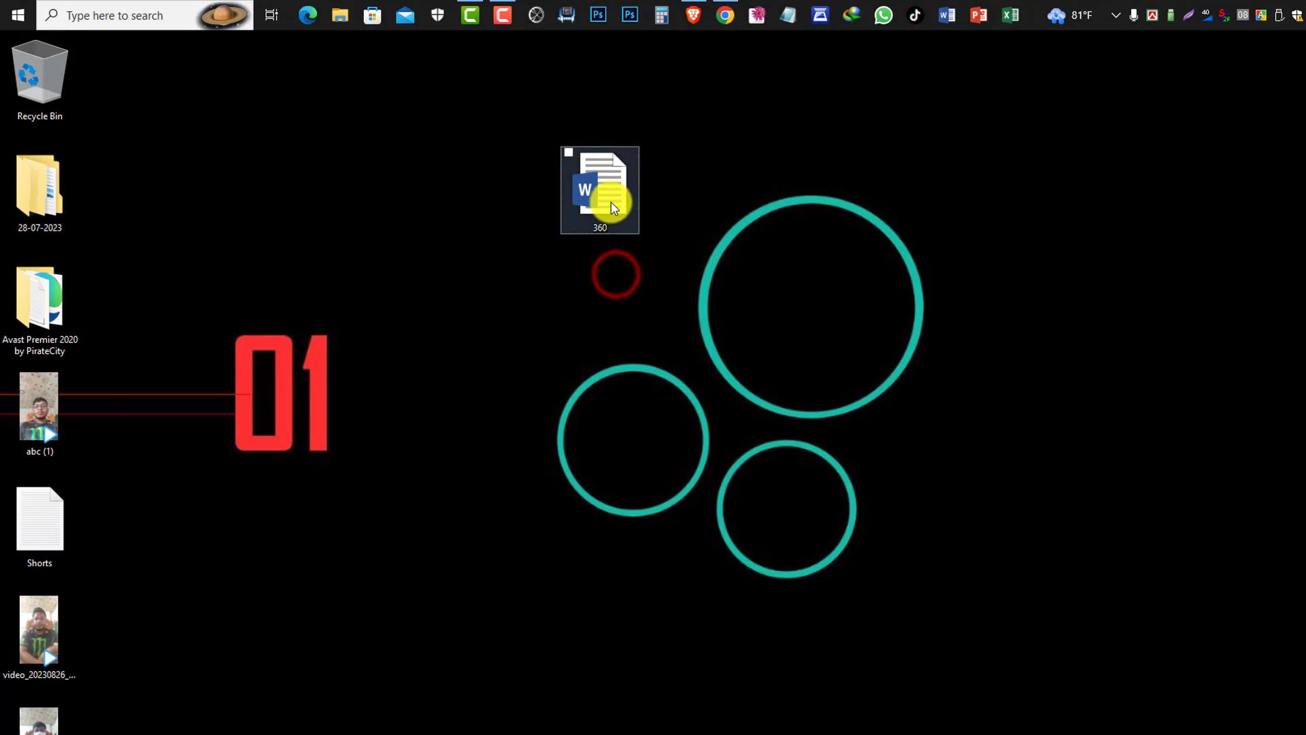
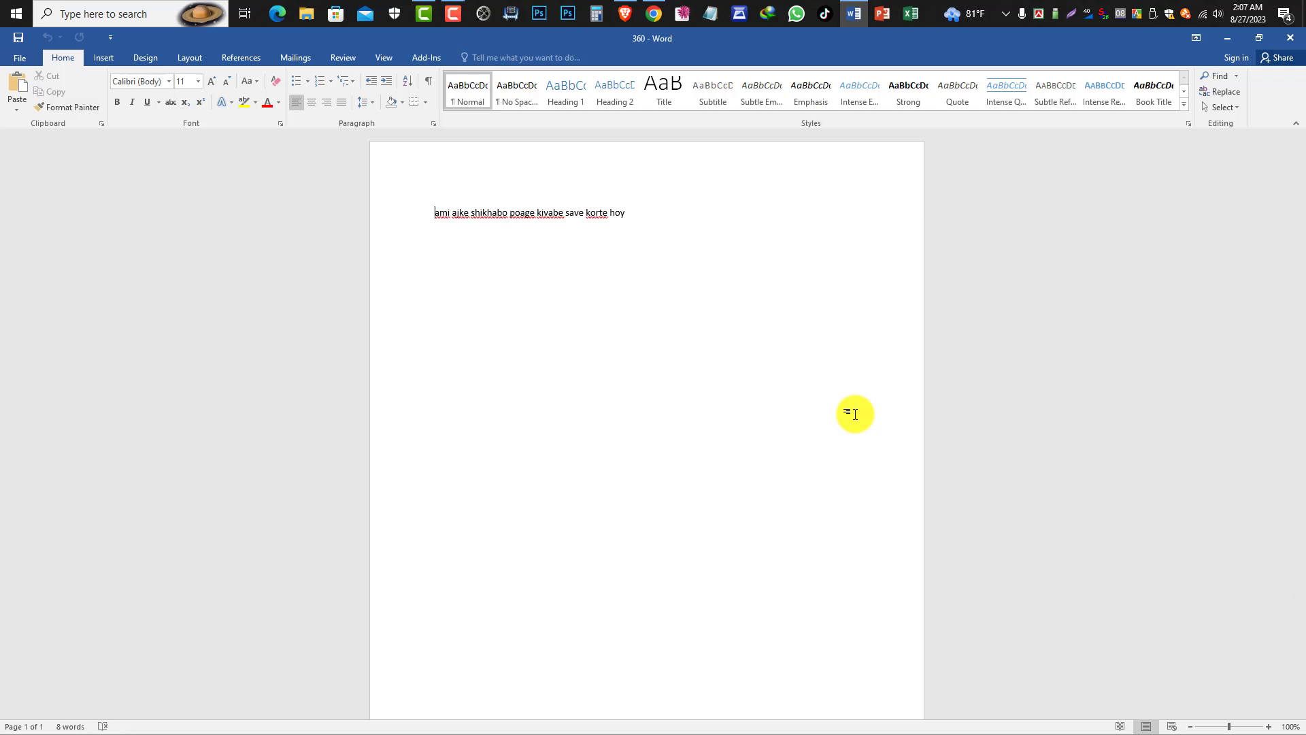
Open the Info page for document 360 and expand its Protect Document options.
click(12, 59)
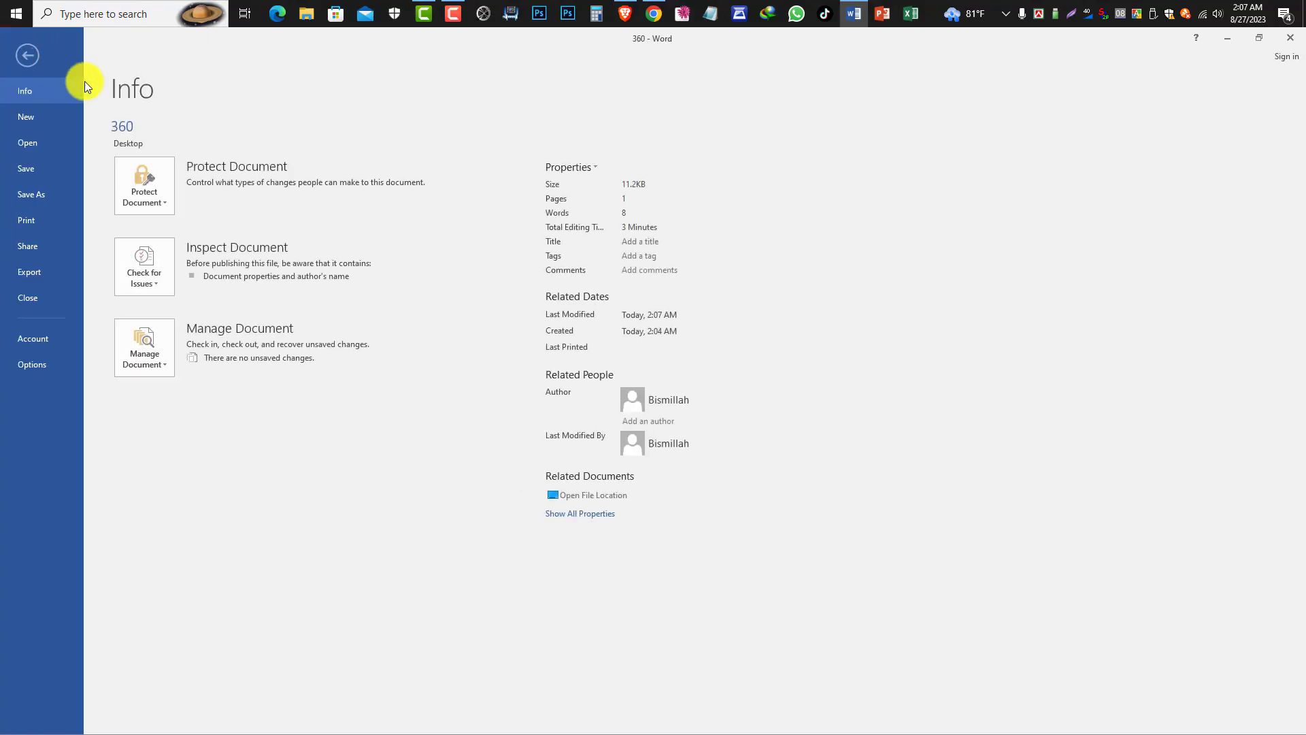
click(143, 196)
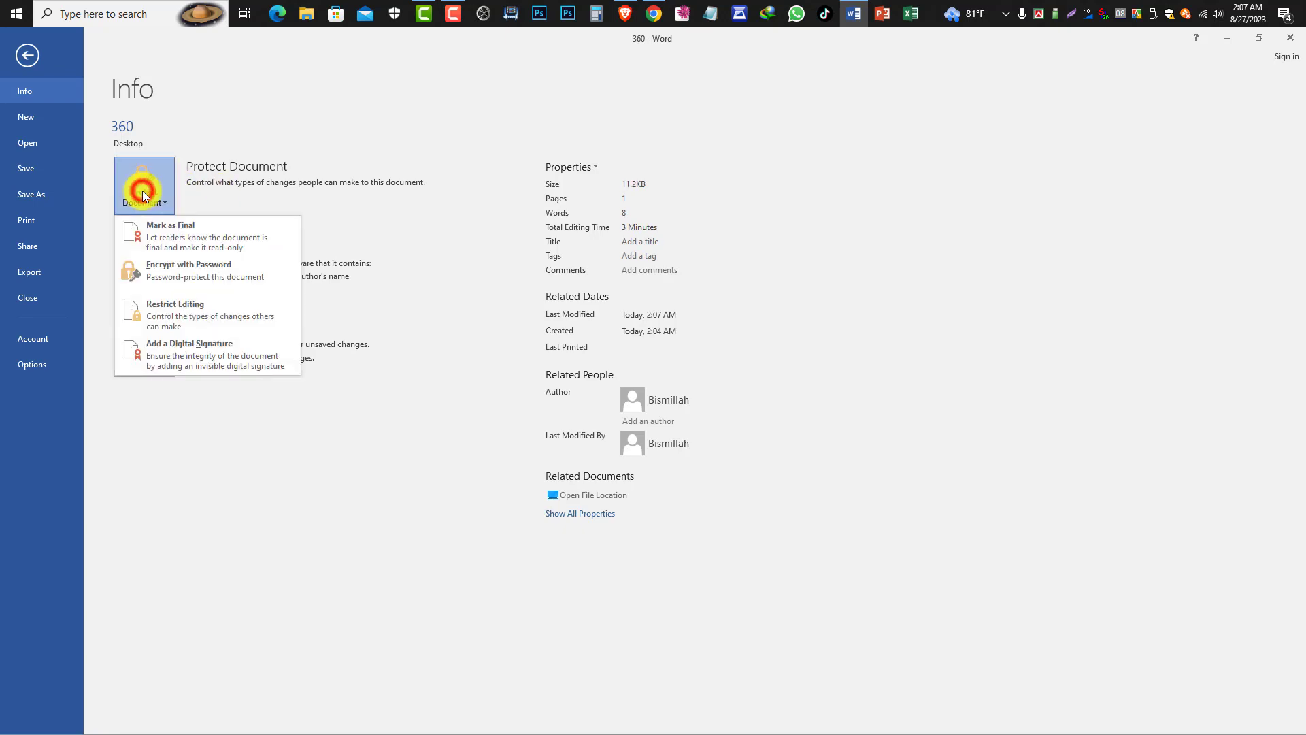
click(39, 117)
click(170, 253)
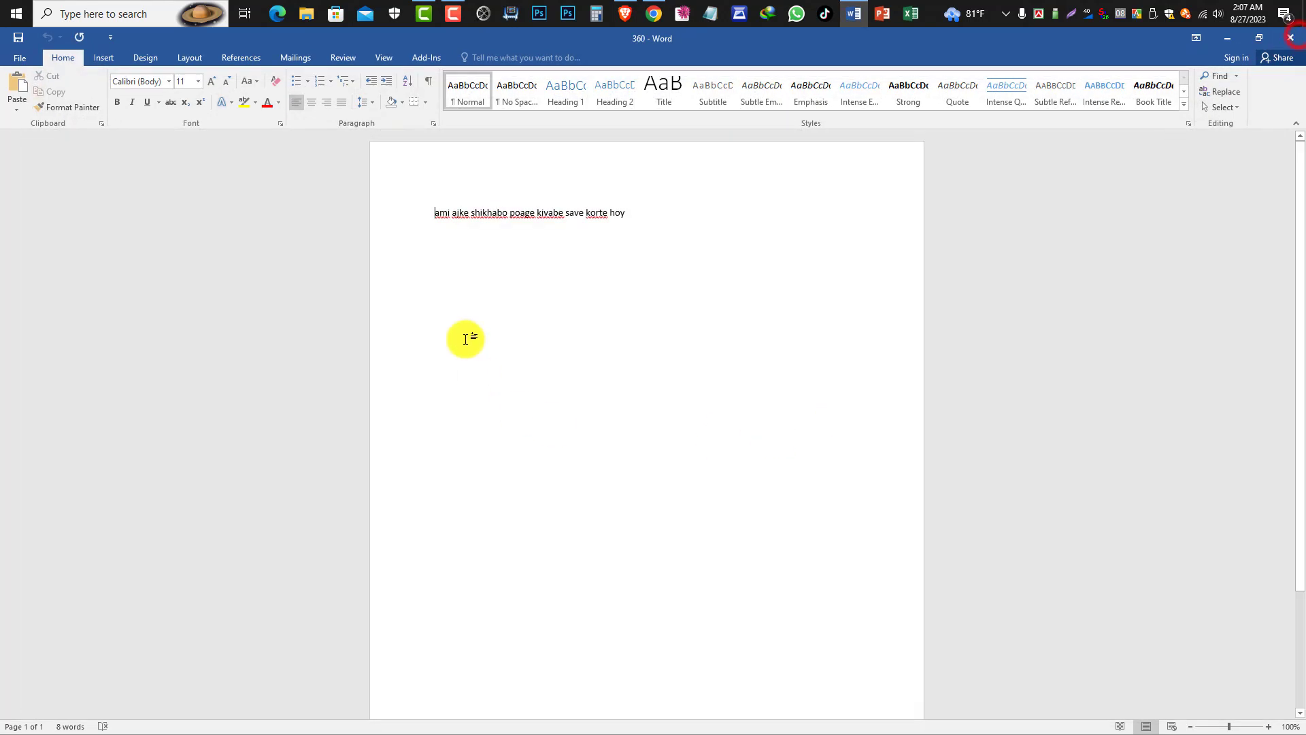
click(22, 55)
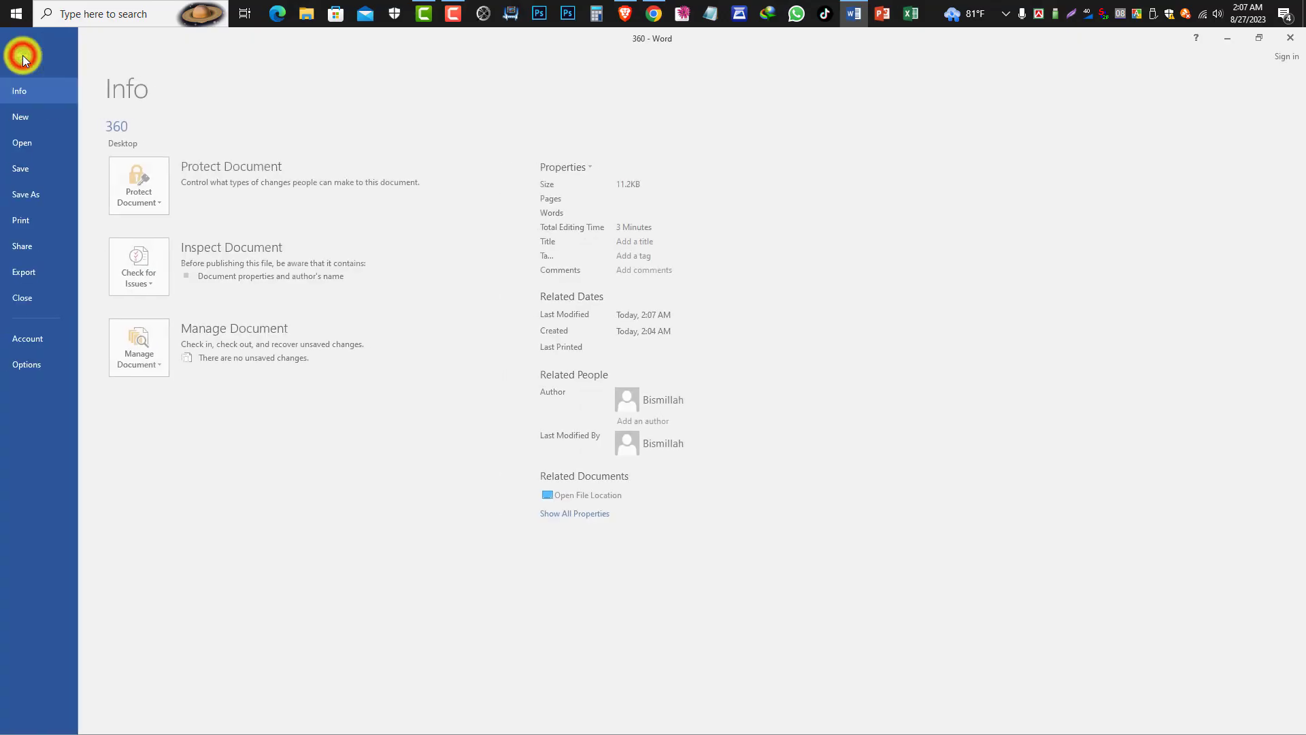
click(156, 200)
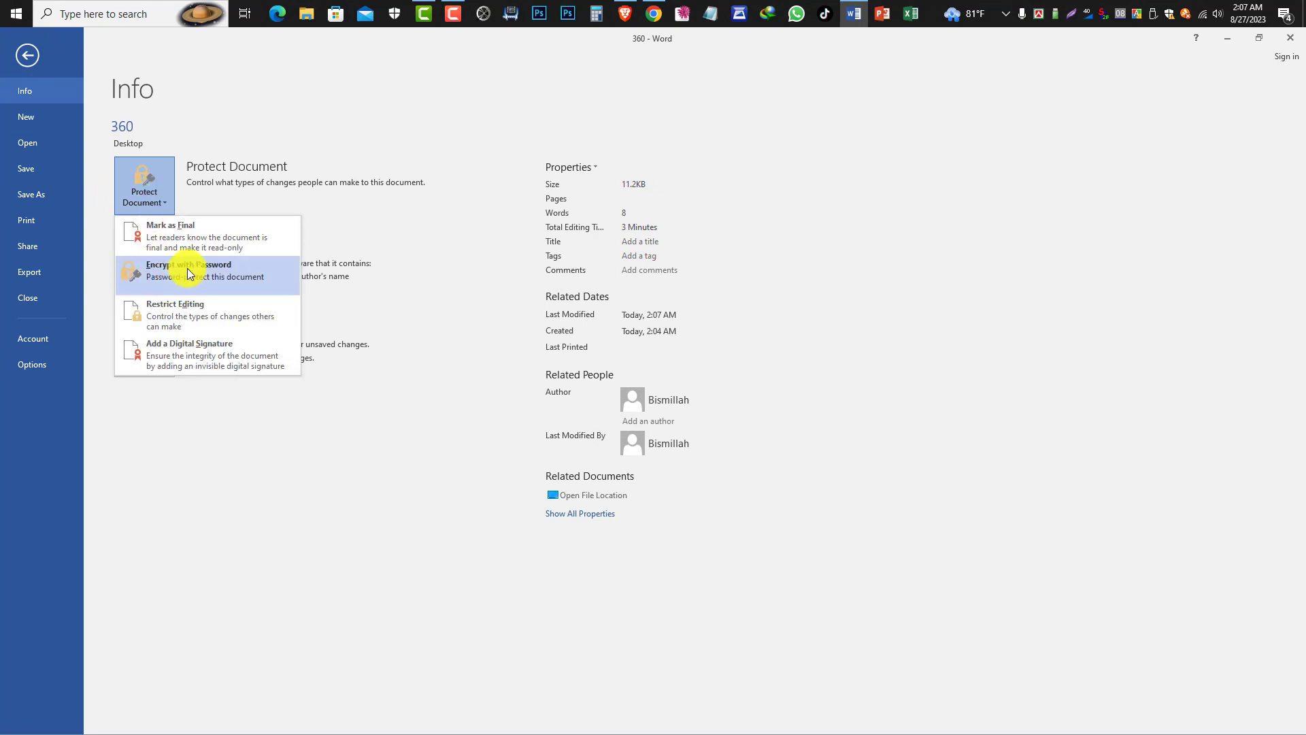
Encrypt document 360 with a password, re-enter it to confirm, and save the document.
click(204, 272)
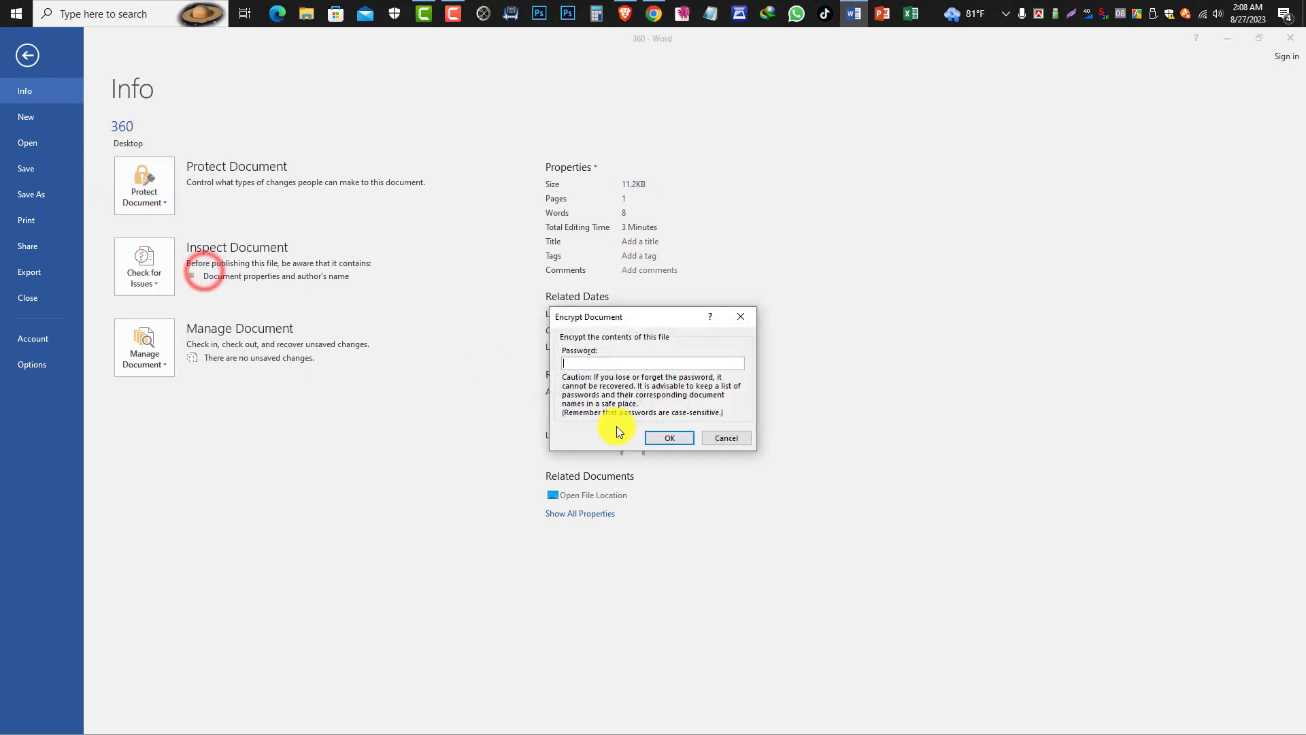
click(621, 363)
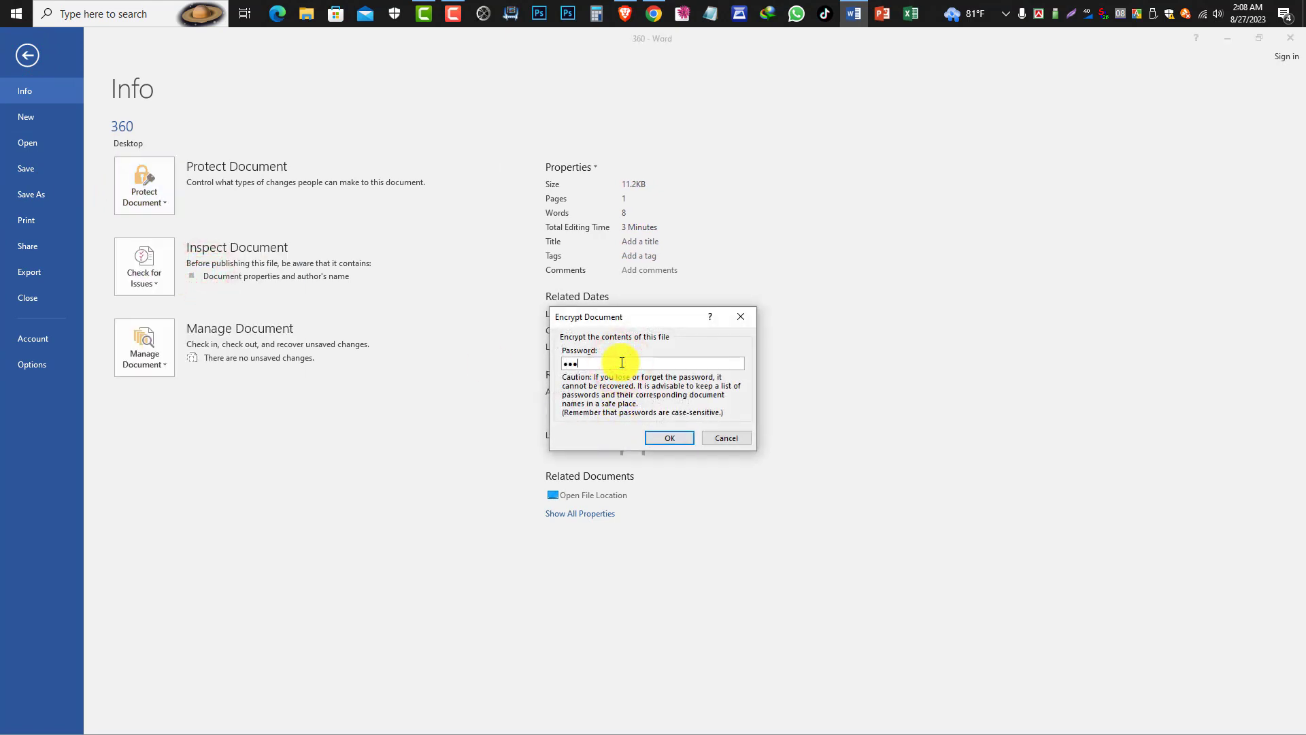
click(670, 438)
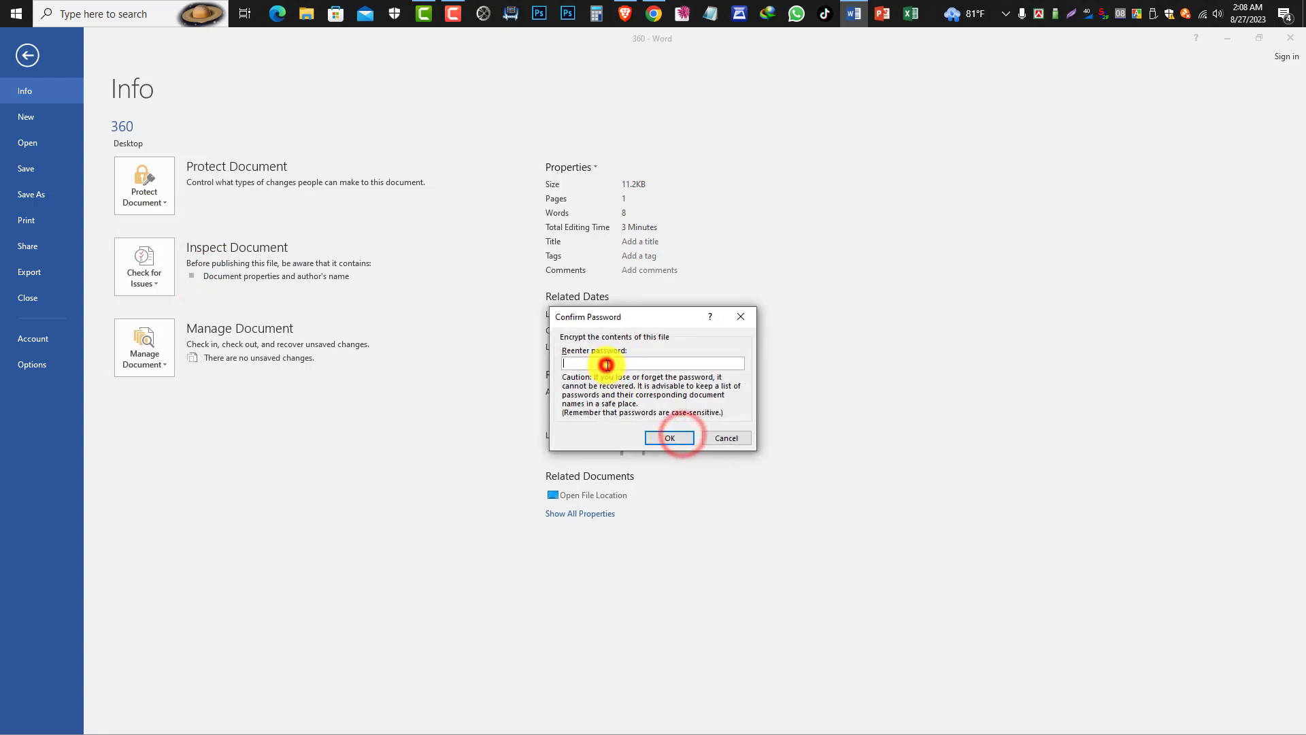
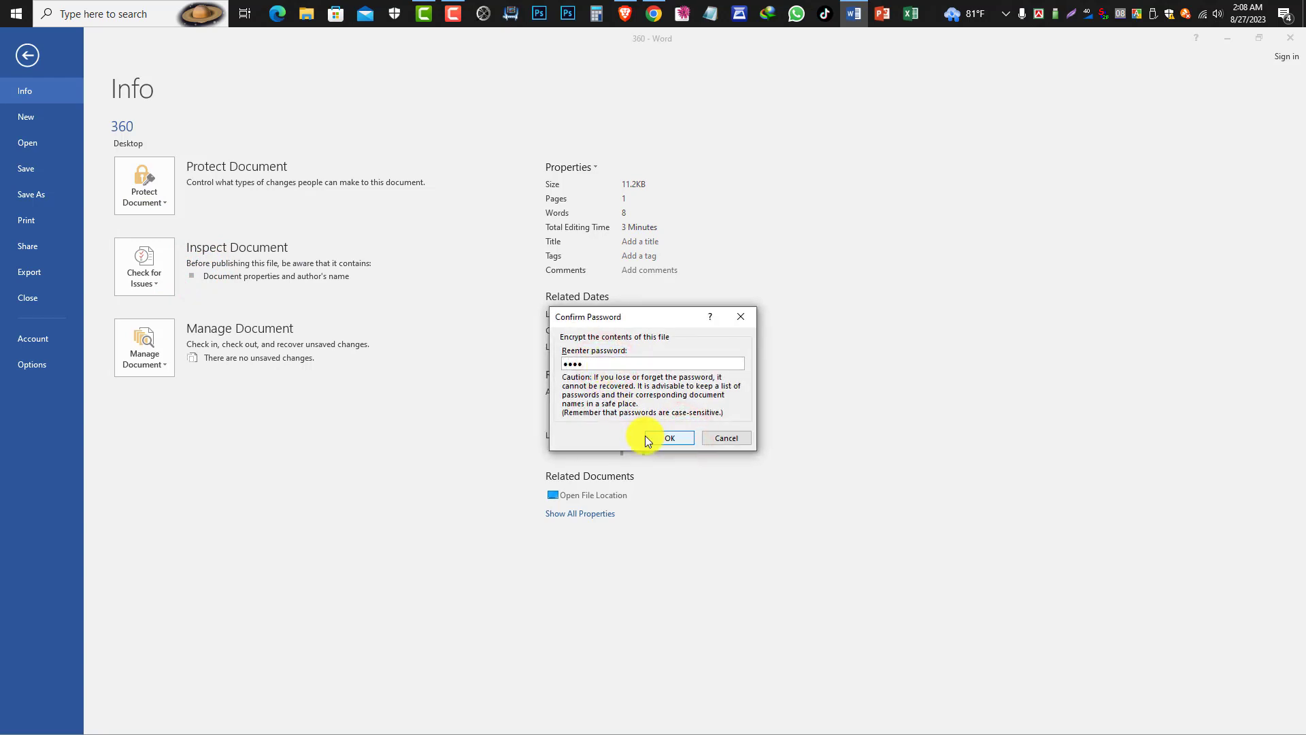
click(648, 437)
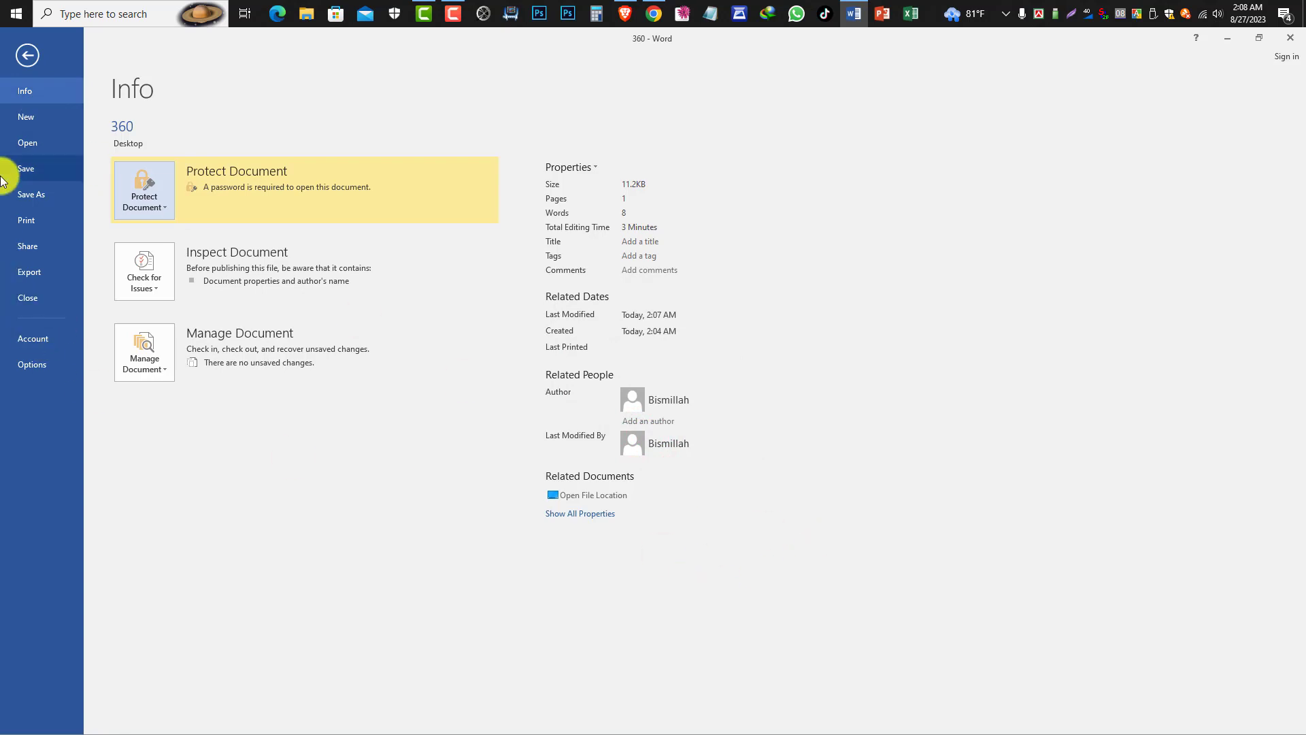
click(34, 169)
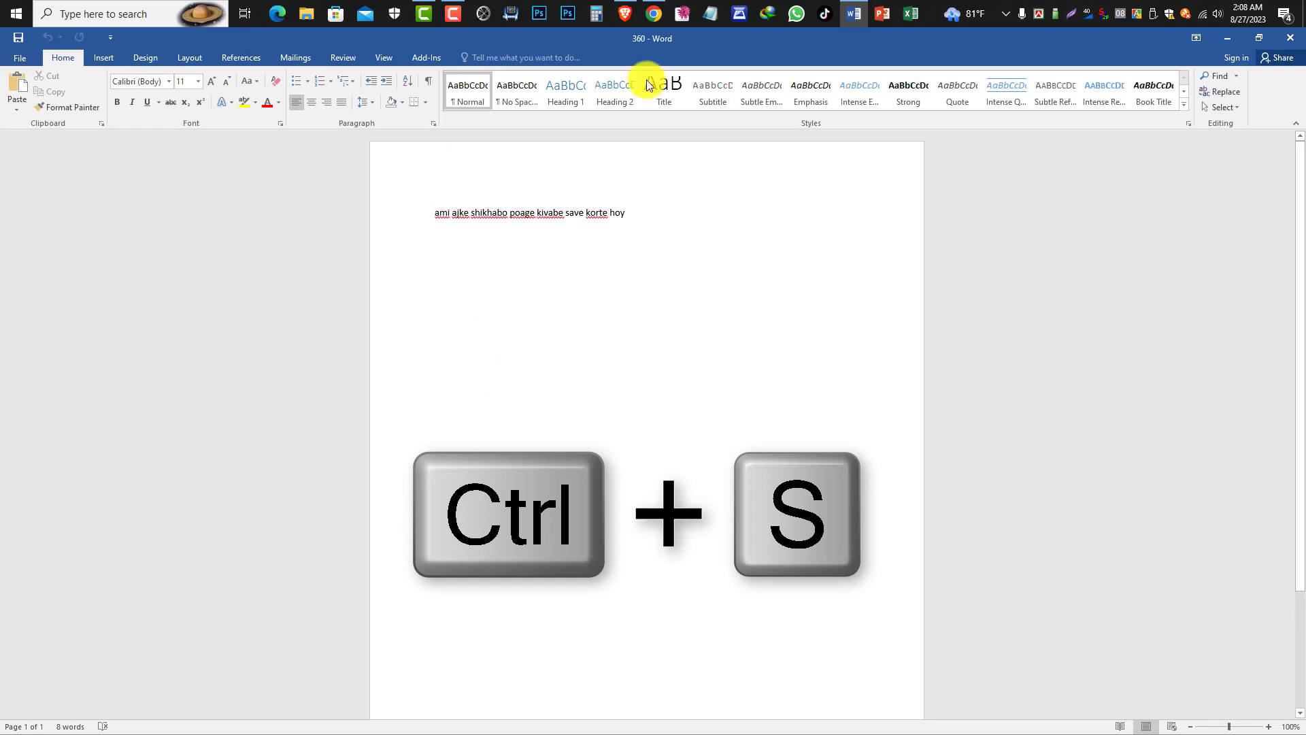
Close Word, reopen 360 from the desktop, and unlock it with its password.
click(1290, 37)
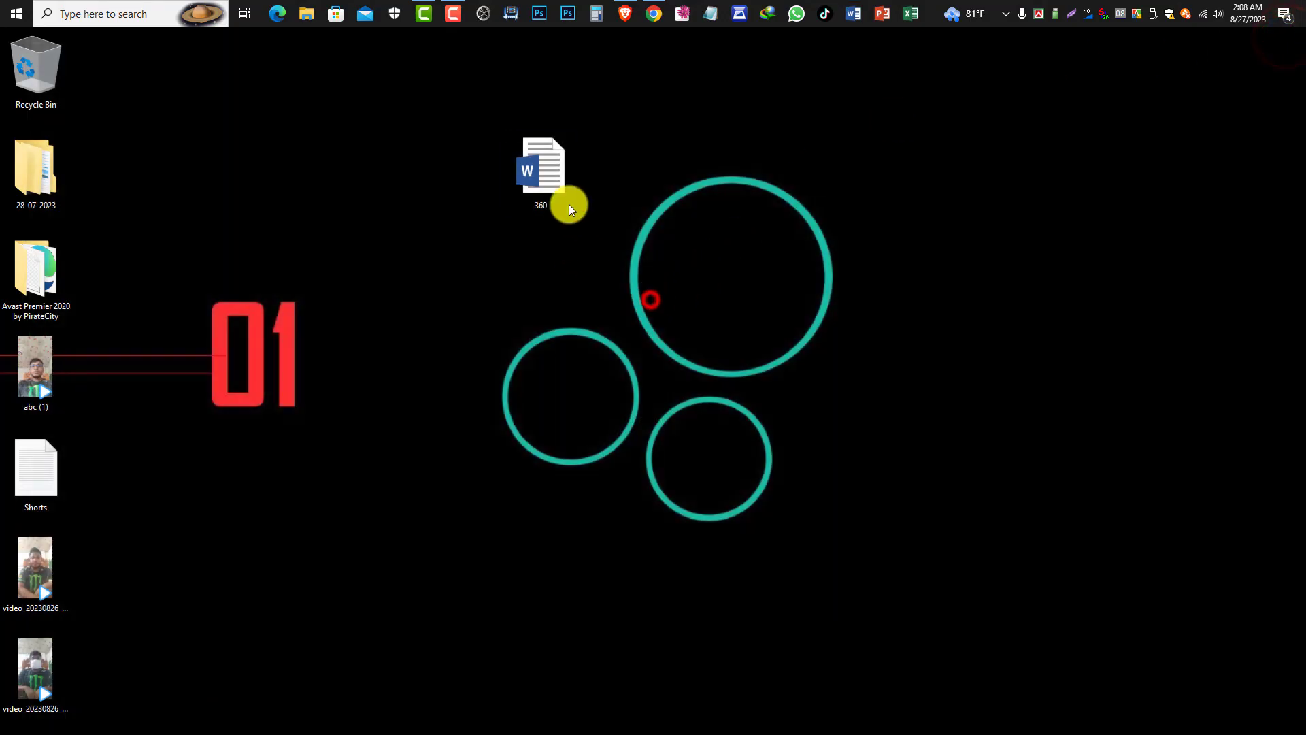
double_click(553, 165)
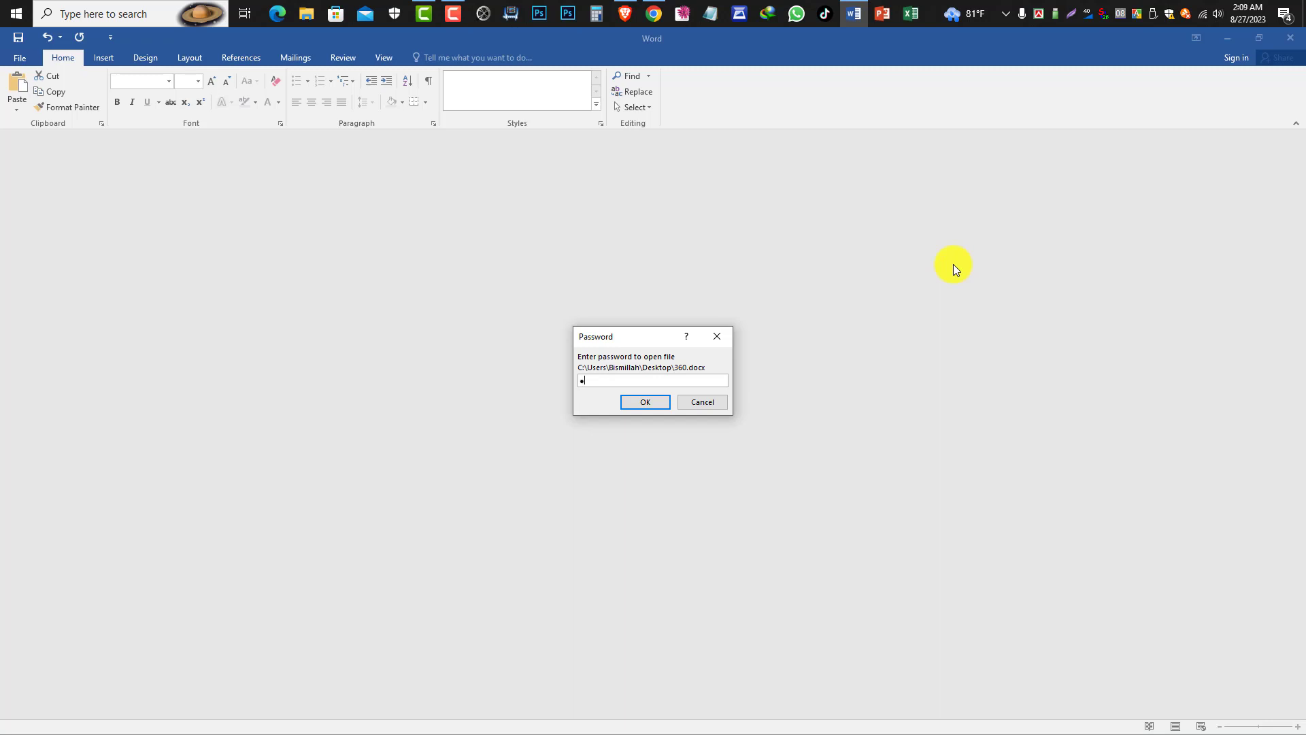
click(637, 402)
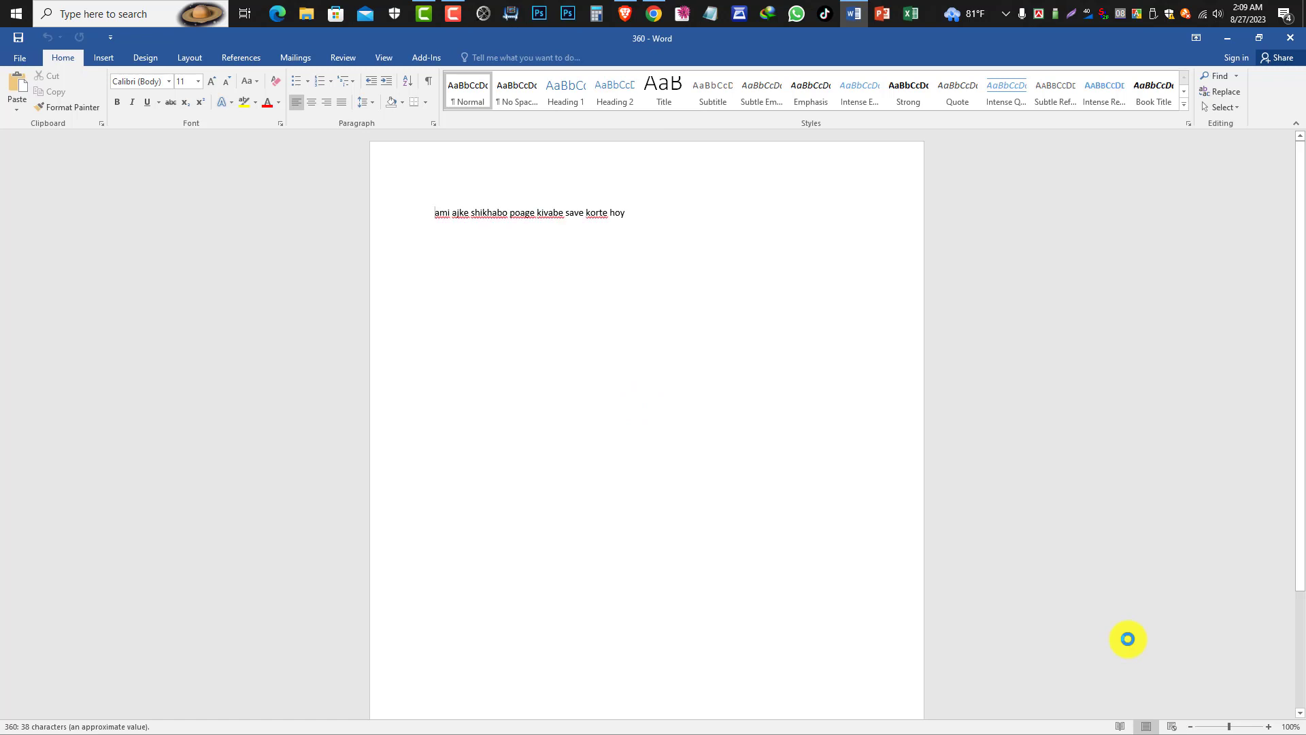
Replace the misspelled word 'poage' with the suggested 'page'.
right_click(526, 212)
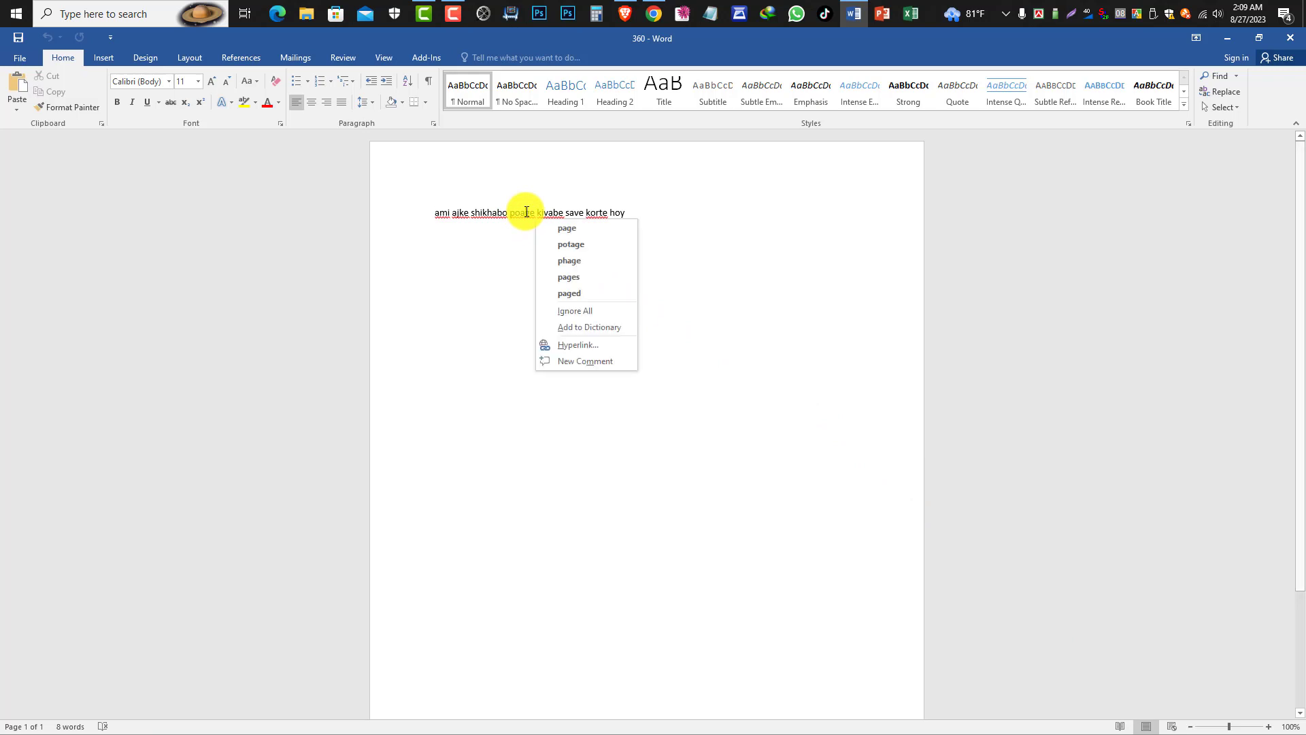
click(487, 316)
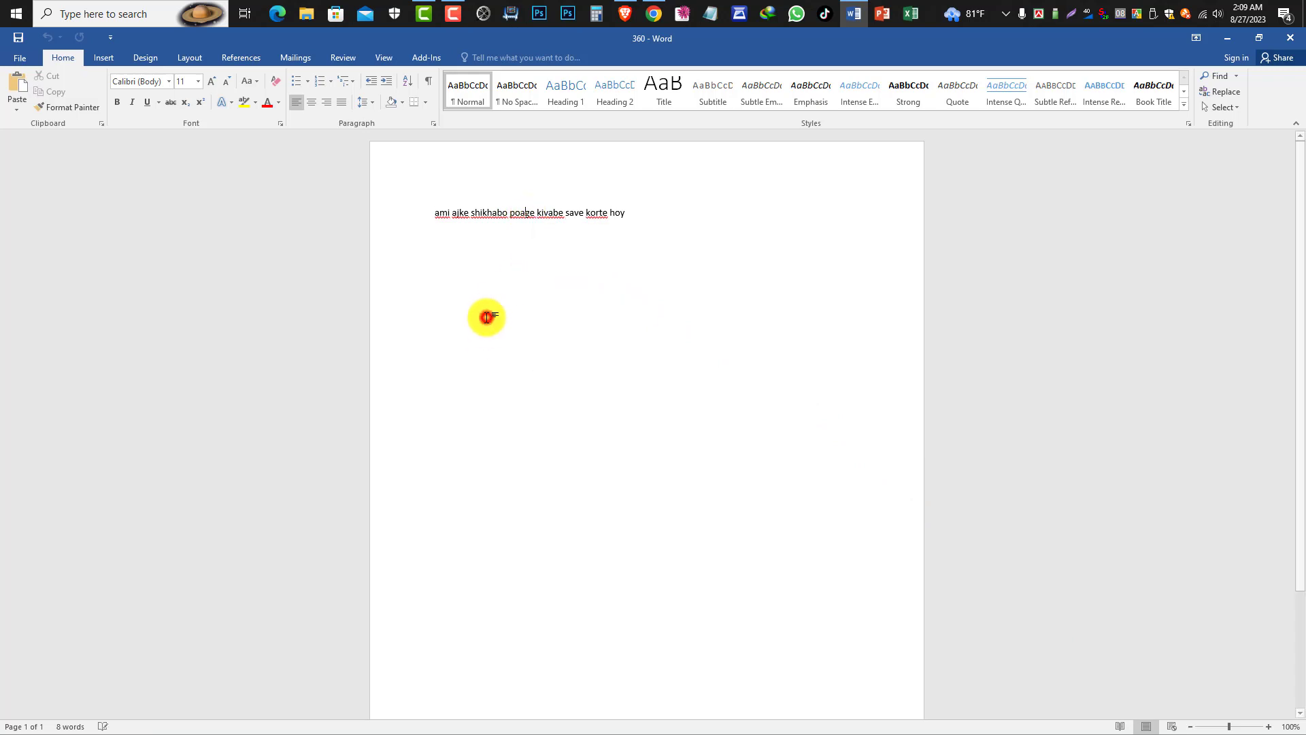
right_click(519, 213)
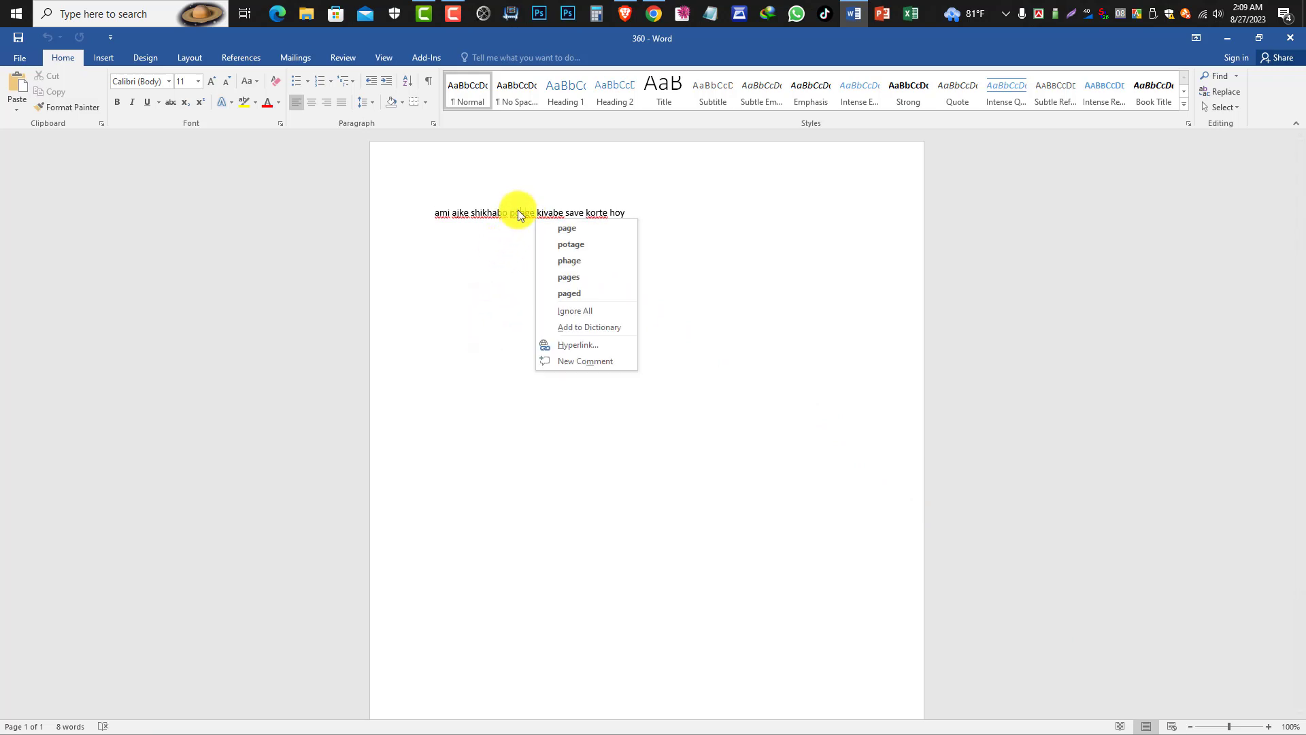
click(590, 226)
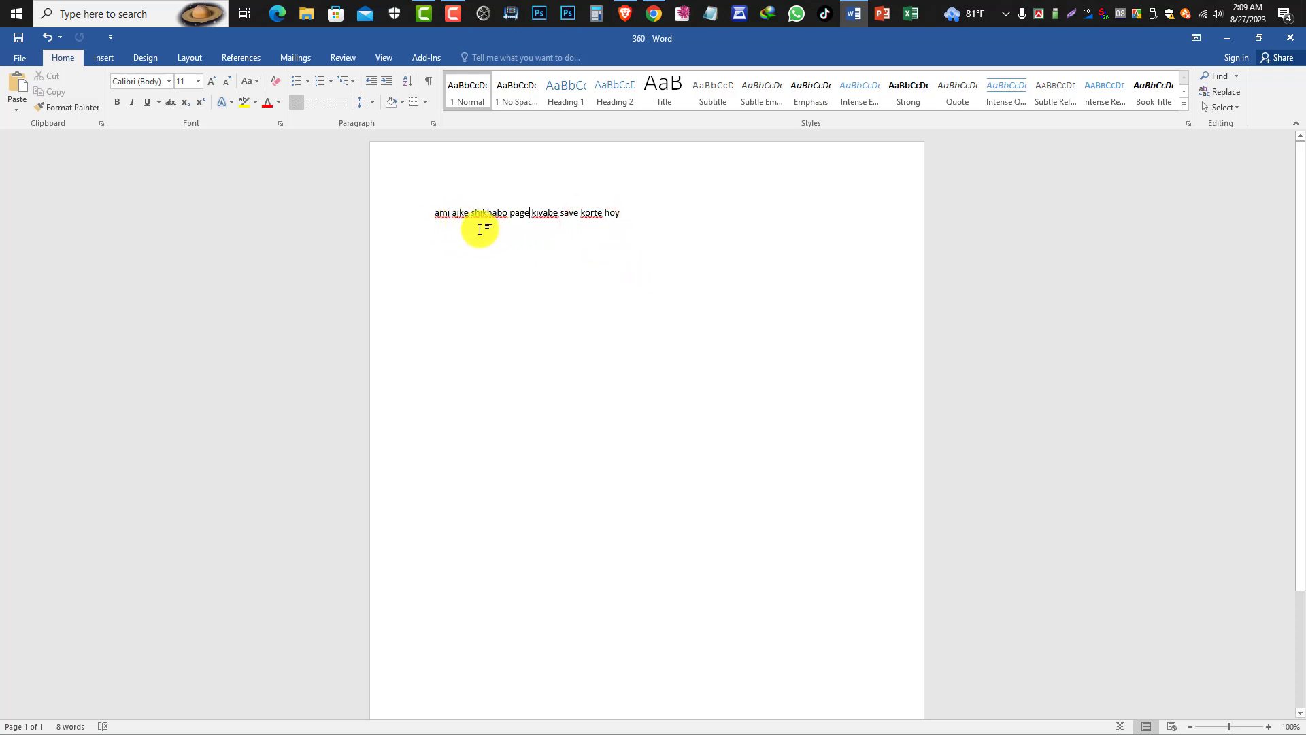
Save the corrected 360 document.
click(636, 215)
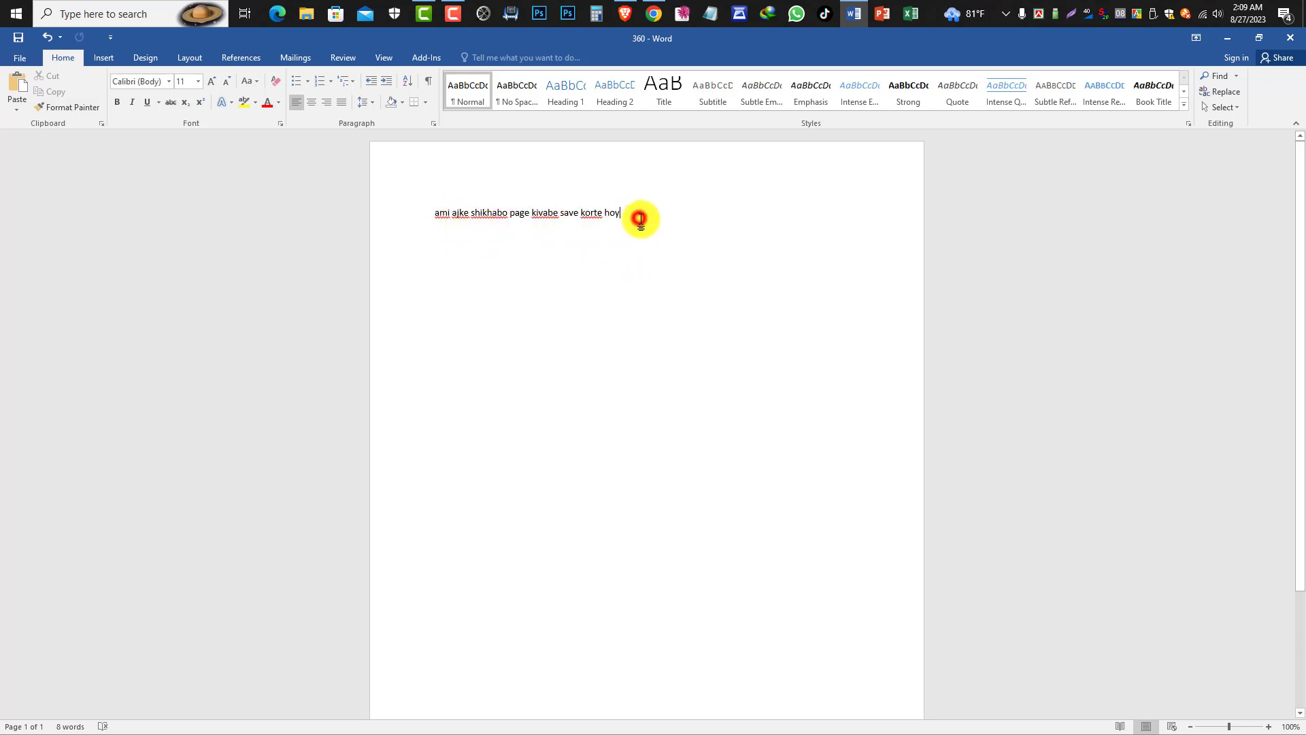
key(ctrl+s)
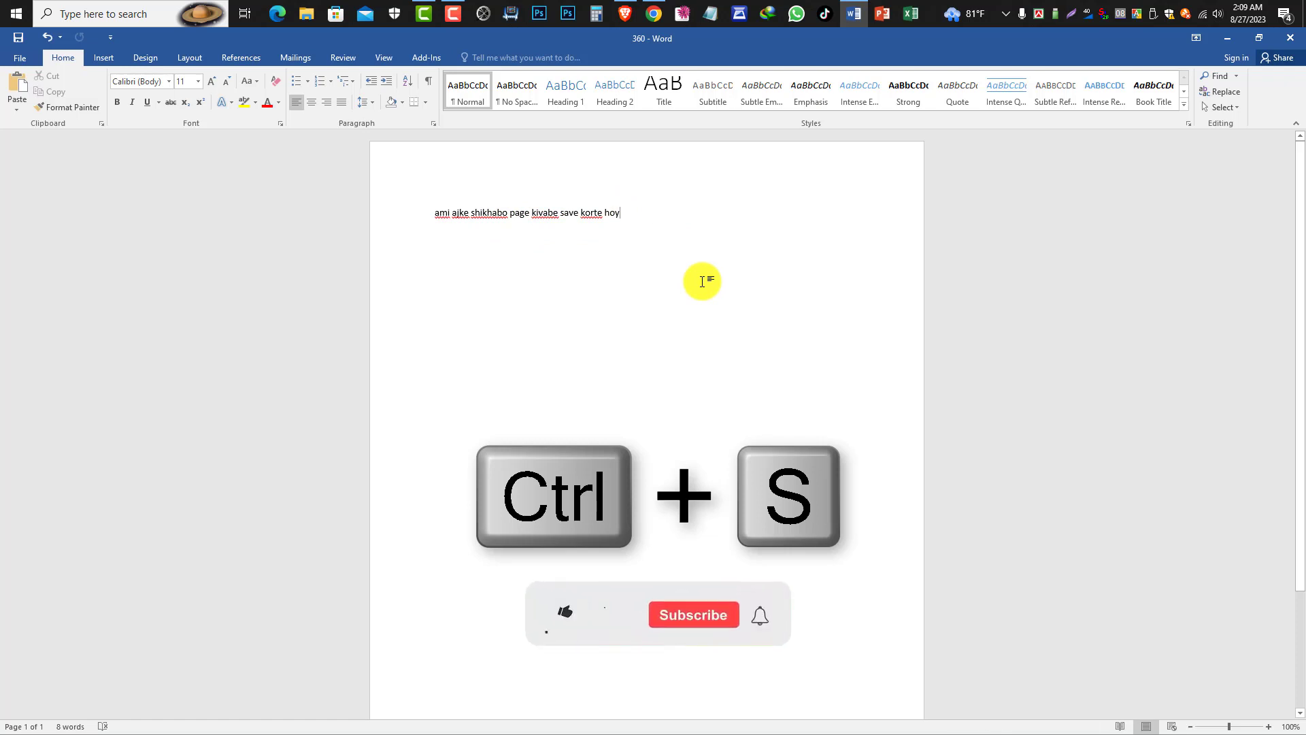
click(20, 58)
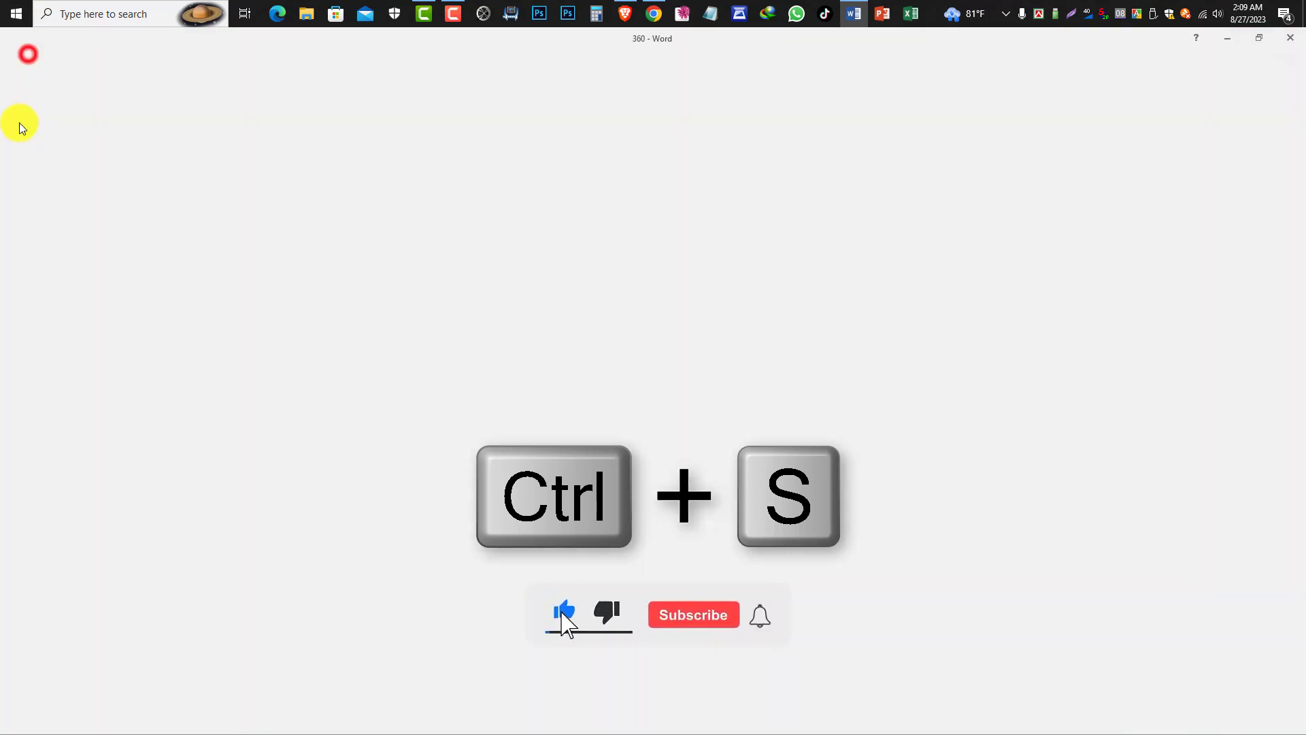
click(36, 177)
click(714, 324)
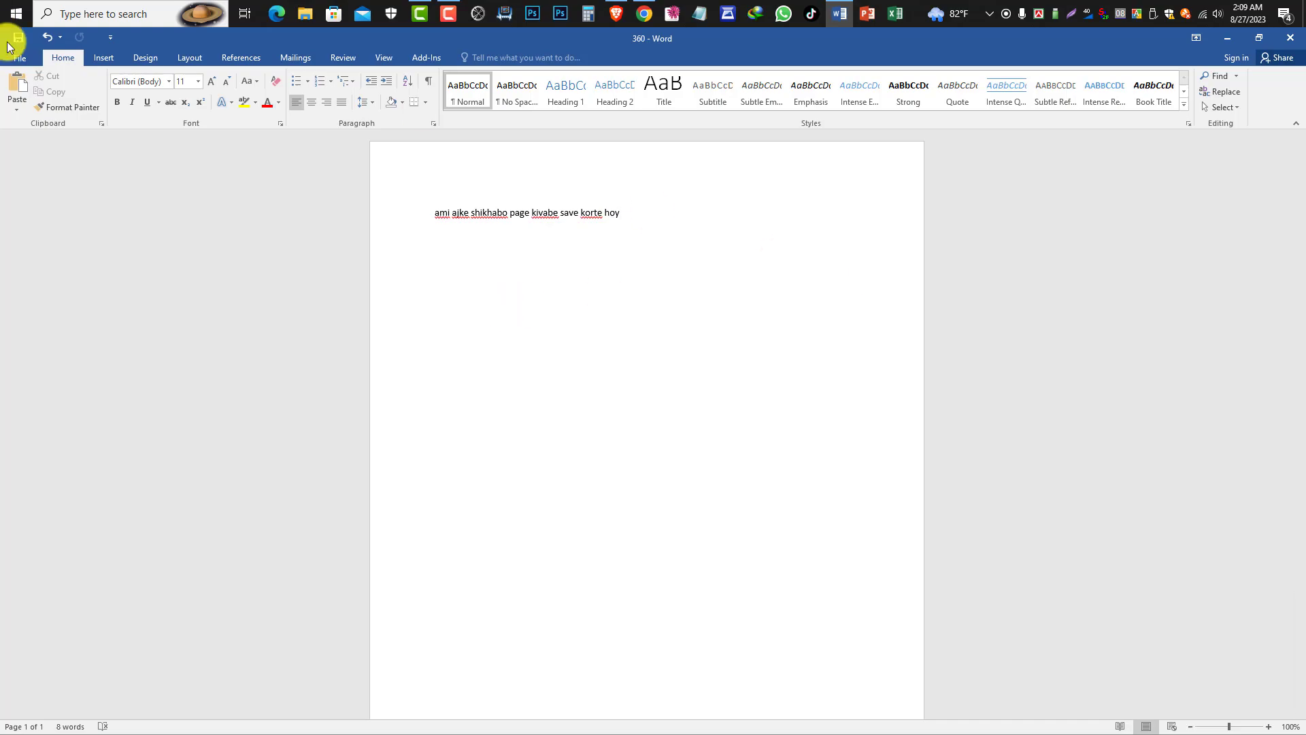
Open Save As for 360, target the Music folder, and keep the file name 360.
click(19, 60)
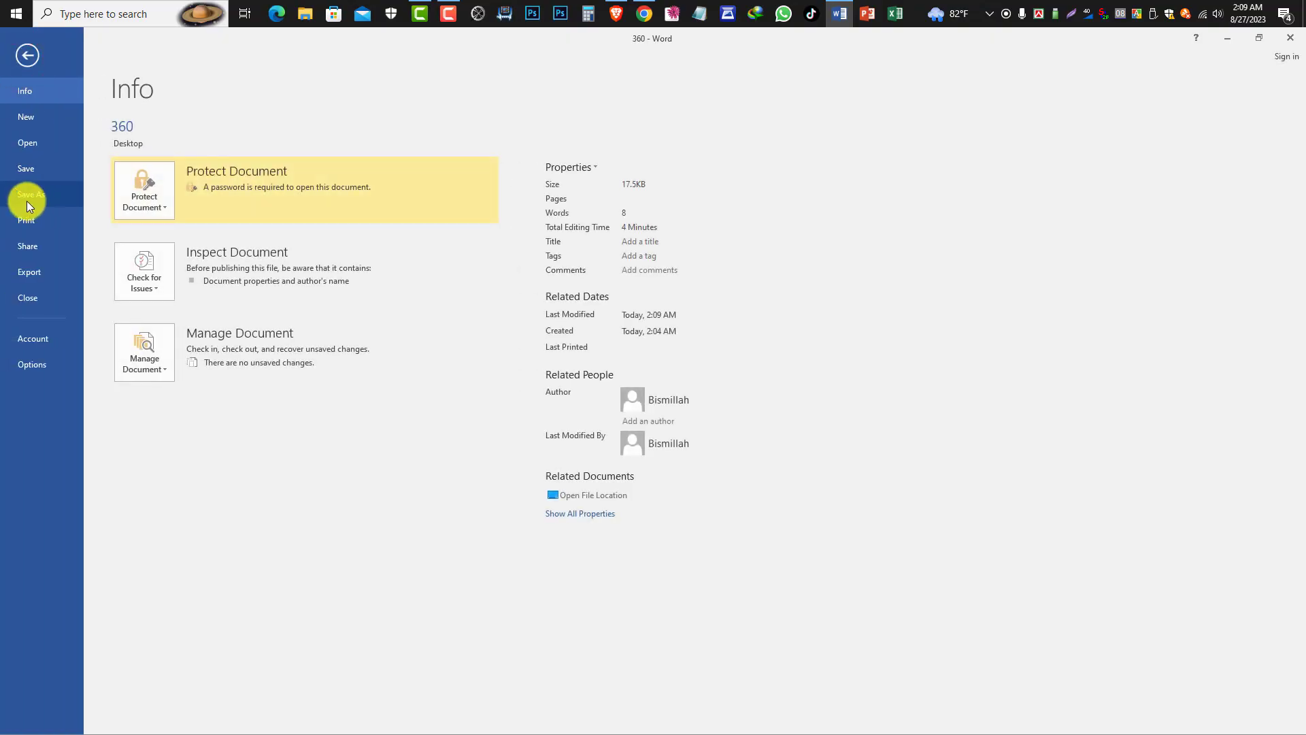
click(46, 198)
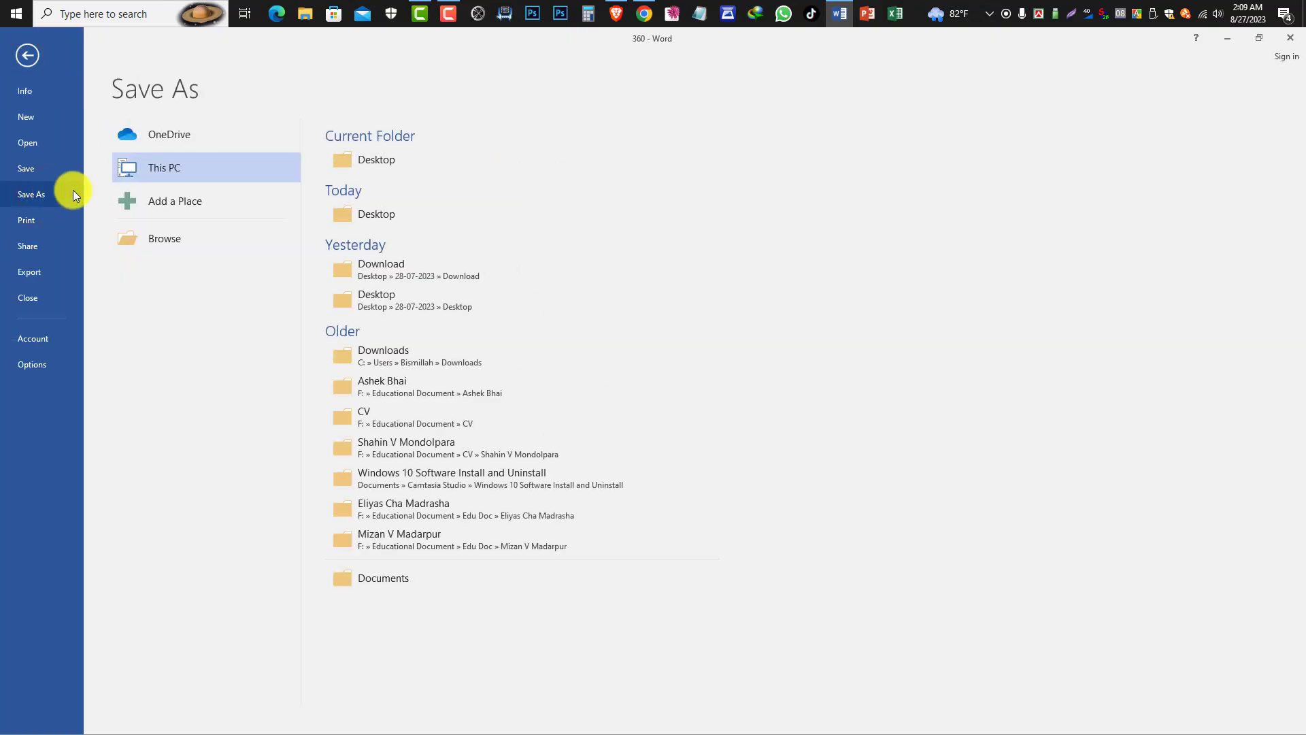
double_click(175, 173)
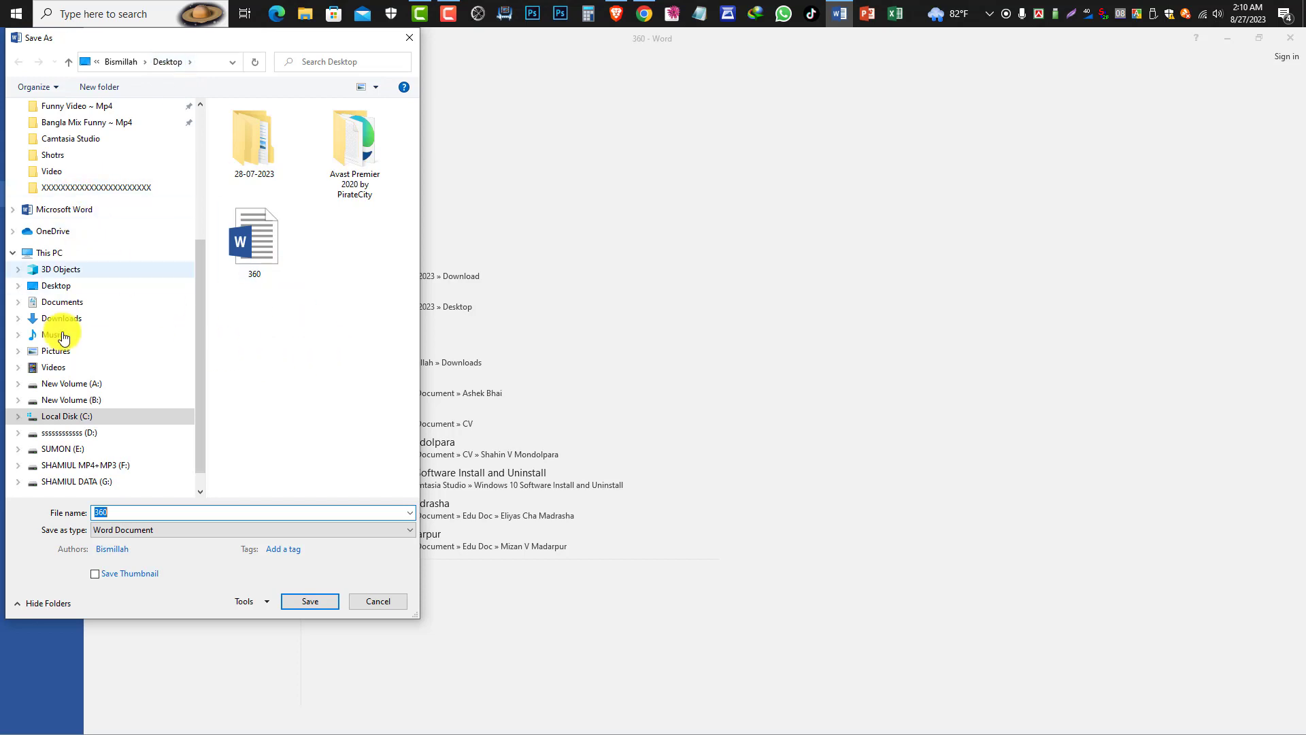
mouse_move(61, 317)
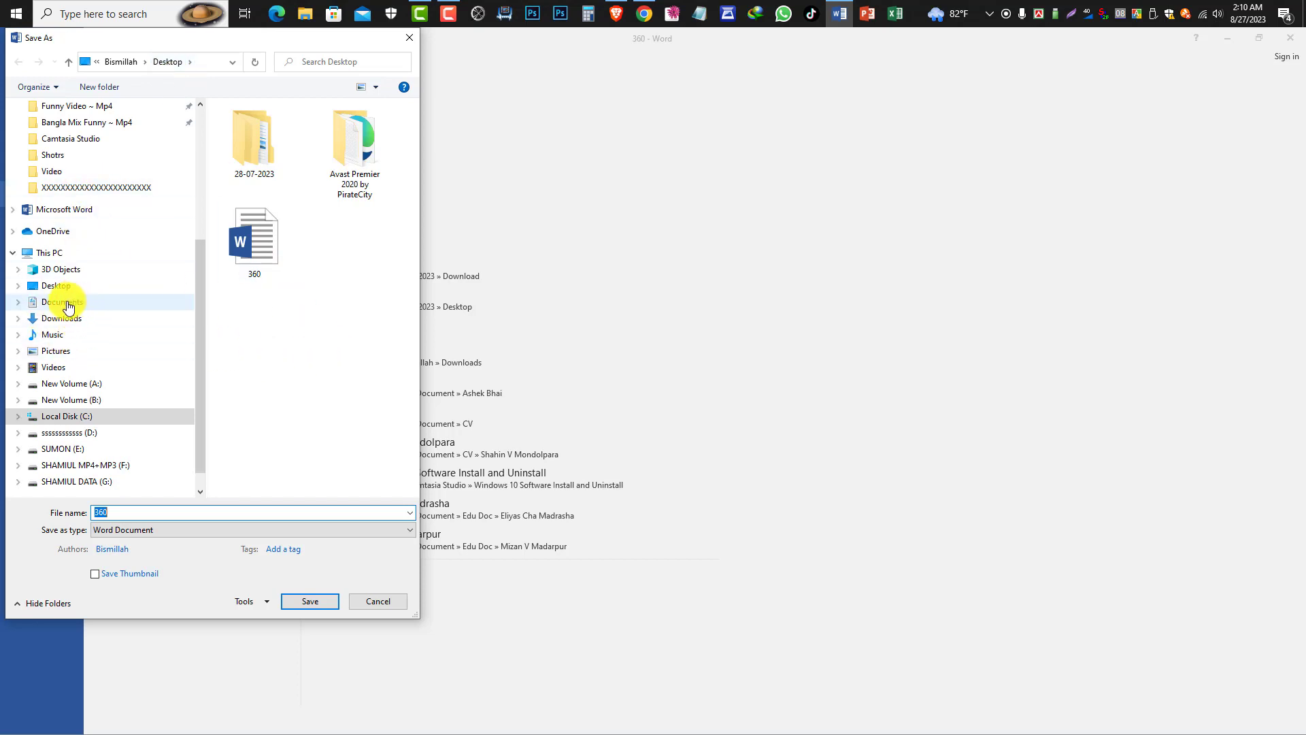
click(45, 335)
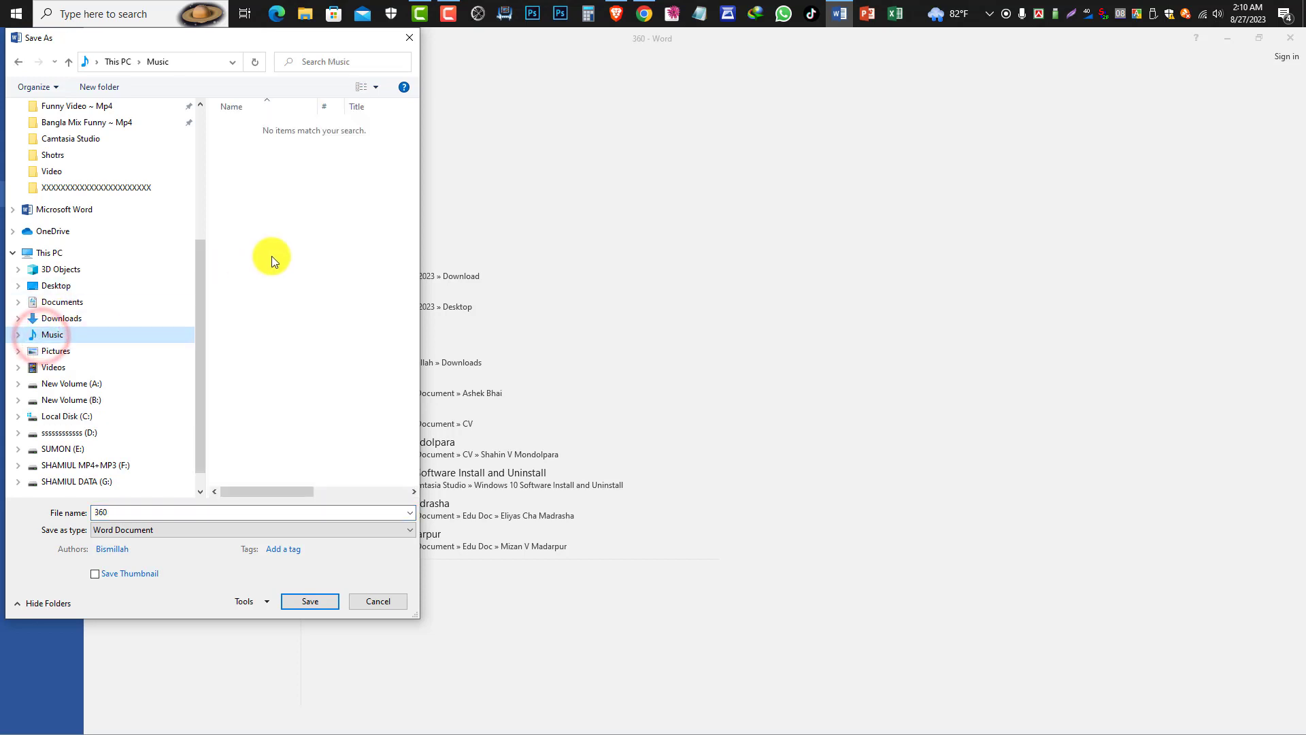
double_click(116, 513)
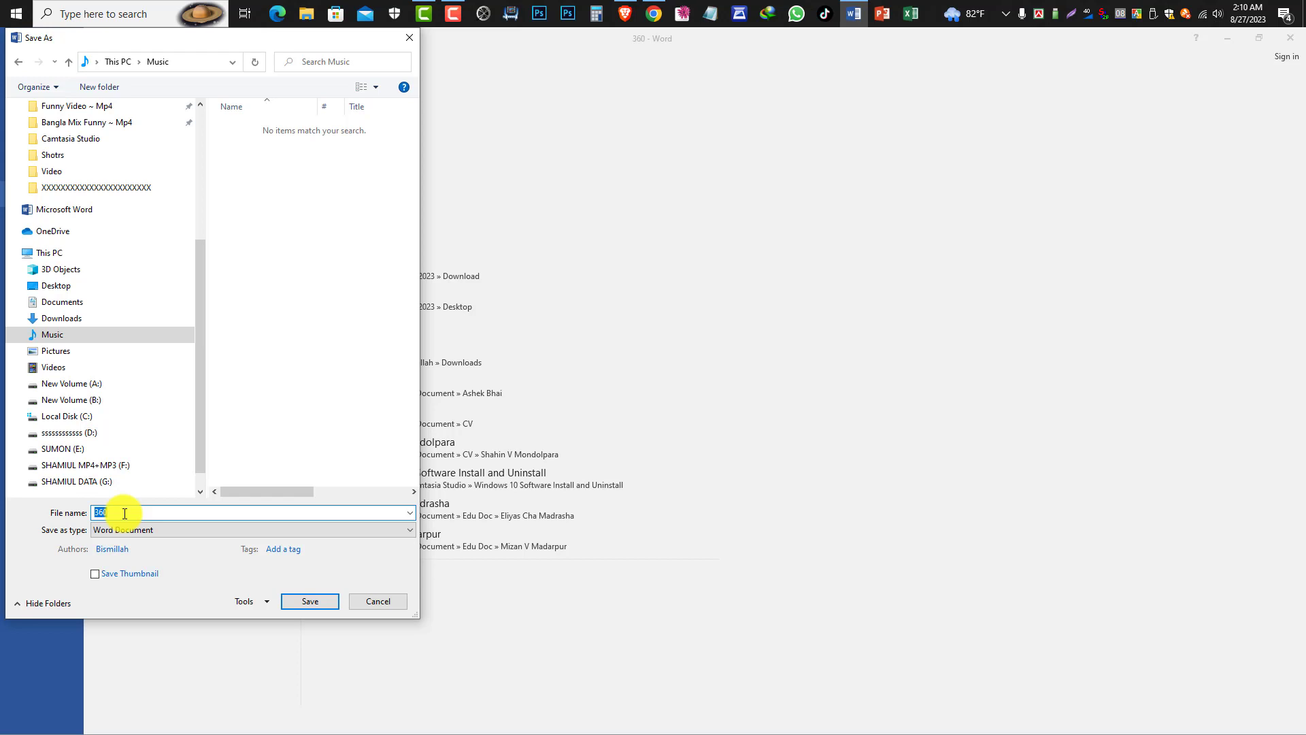
Save the copy to Music, close Word, and show the Music folder in File Explorer beside the desktop.
click(312, 604)
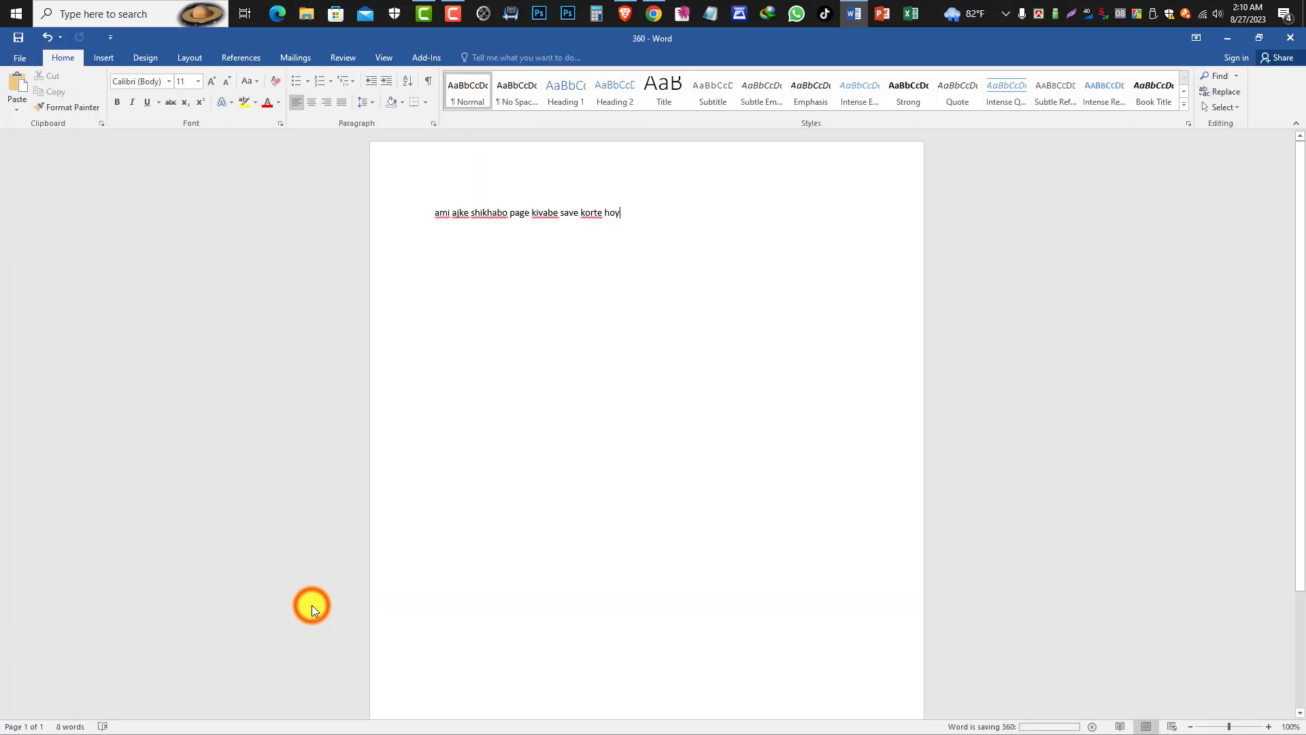
click(1291, 38)
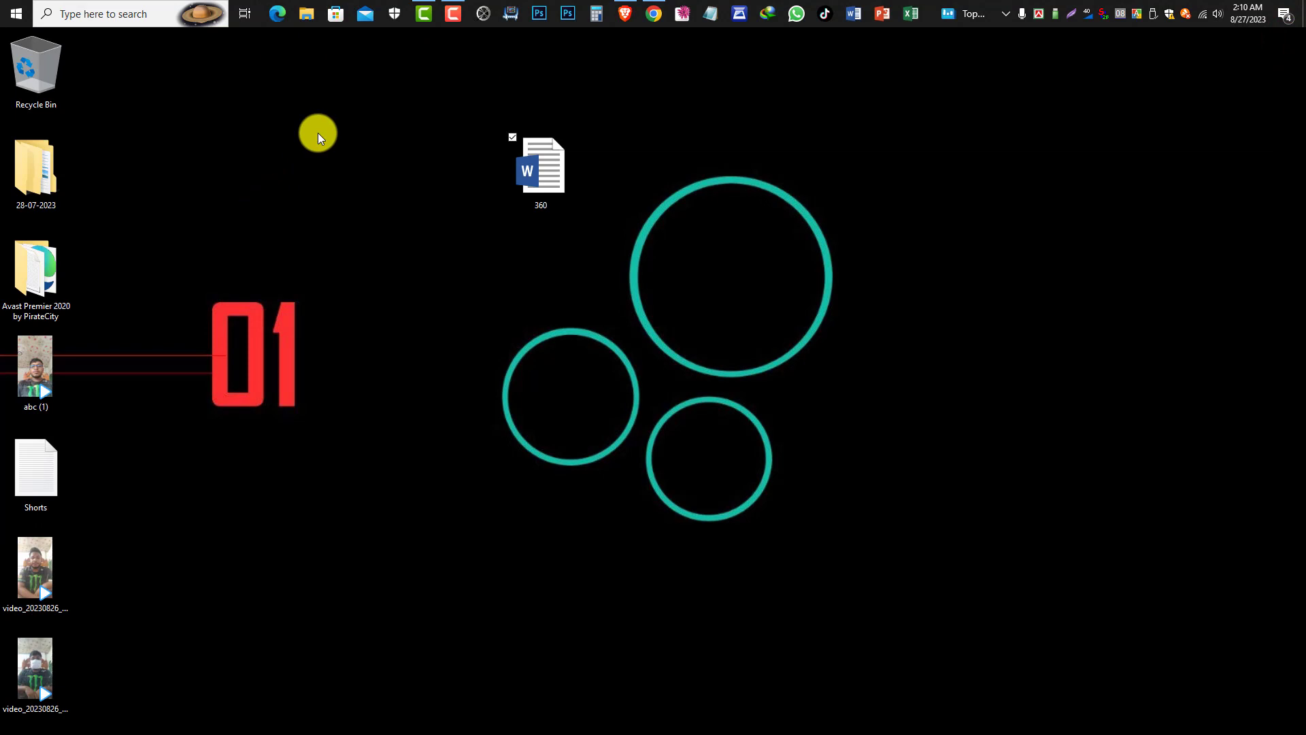
key(super+e)
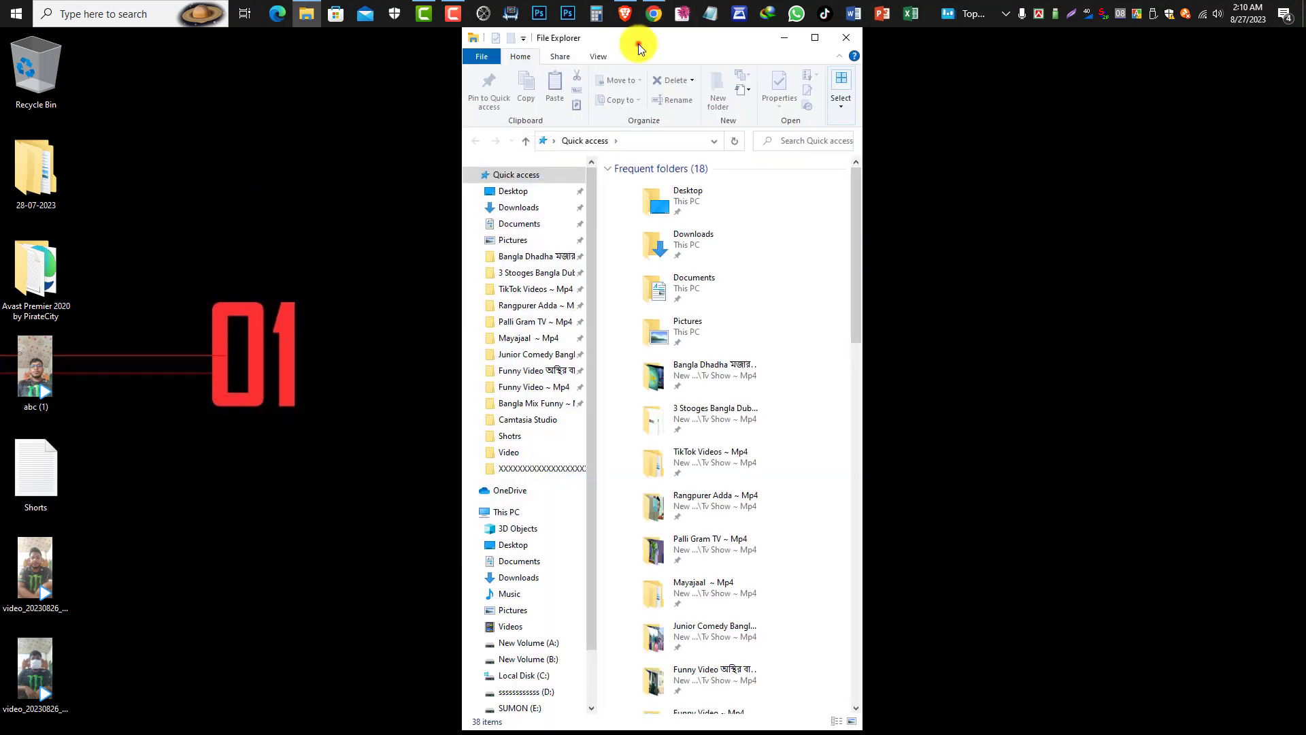
drag(638, 44, 366, 48)
click(237, 514)
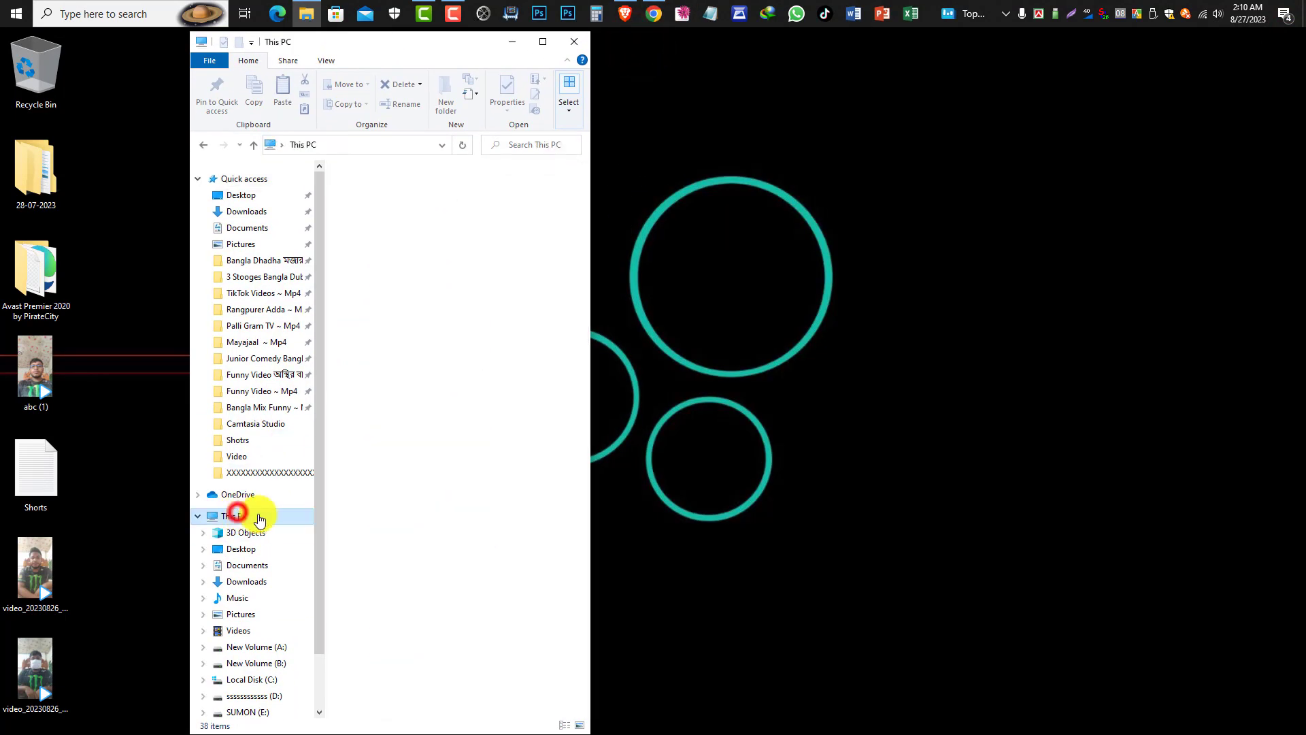
click(403, 351)
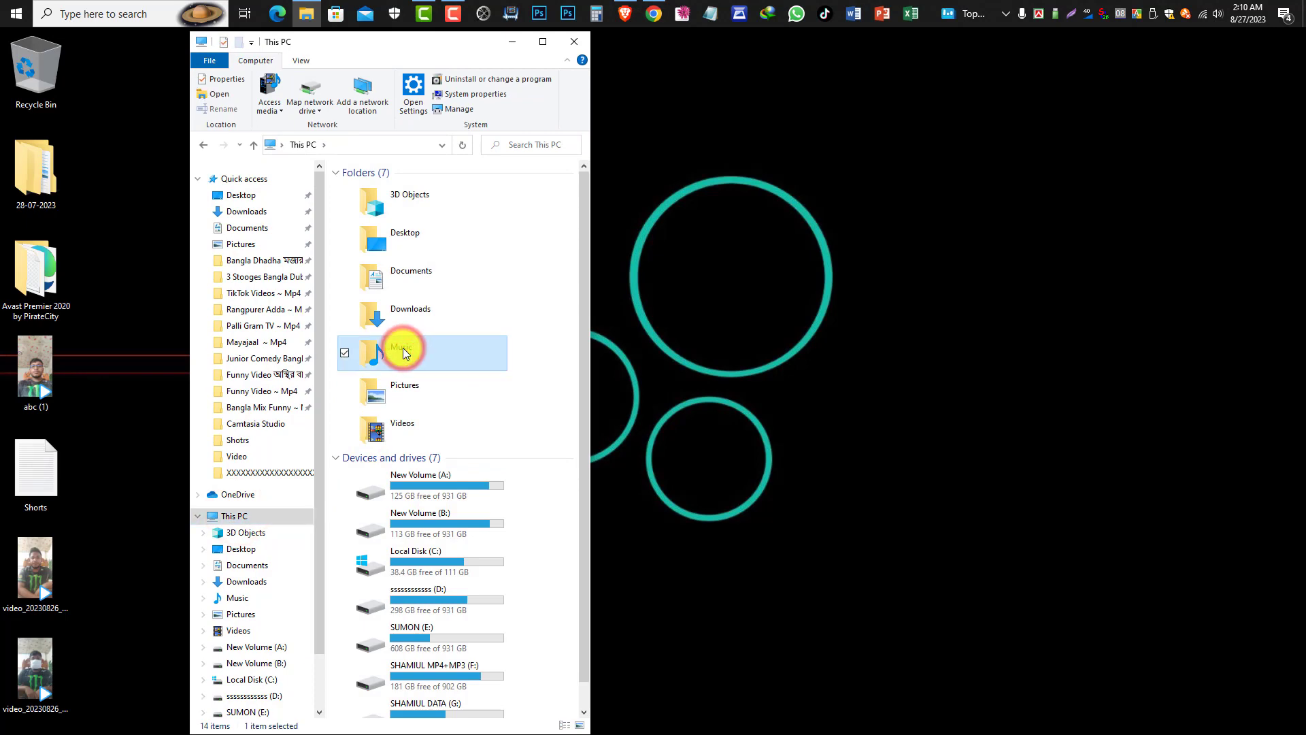
double_click(404, 351)
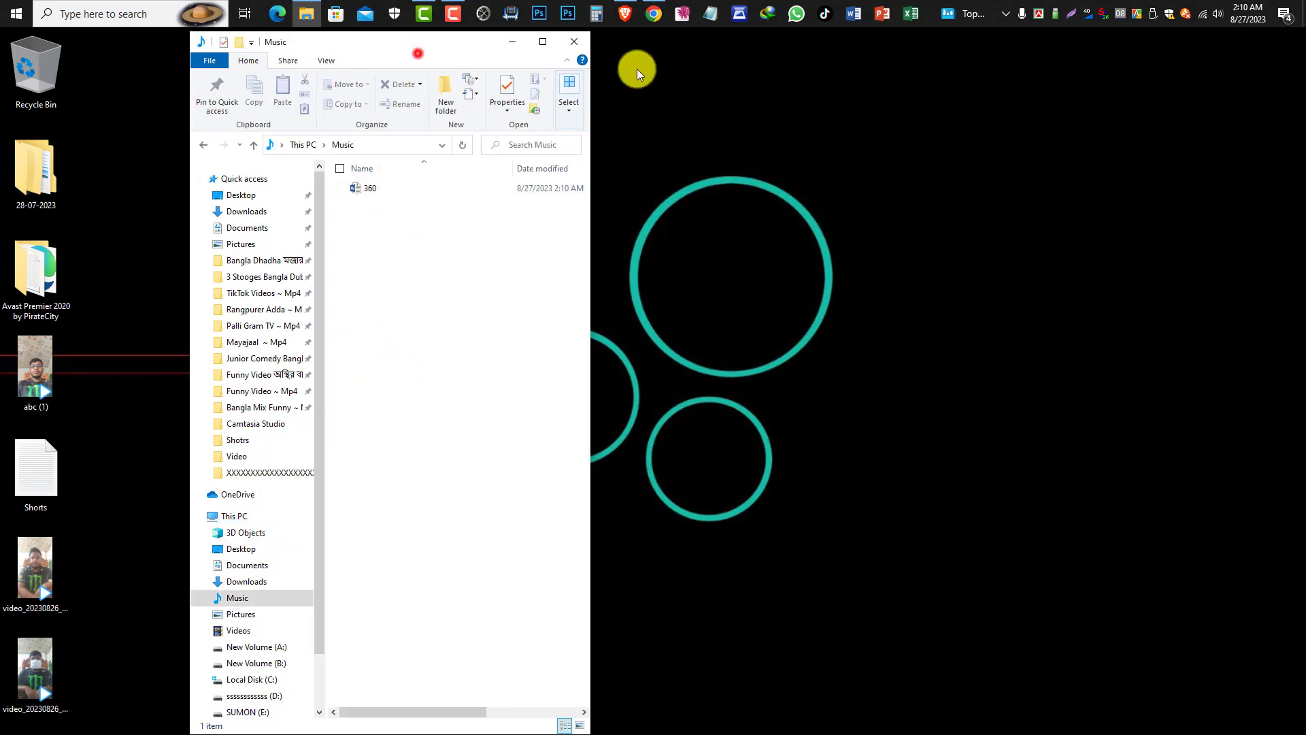
drag(422, 45, 952, 90)
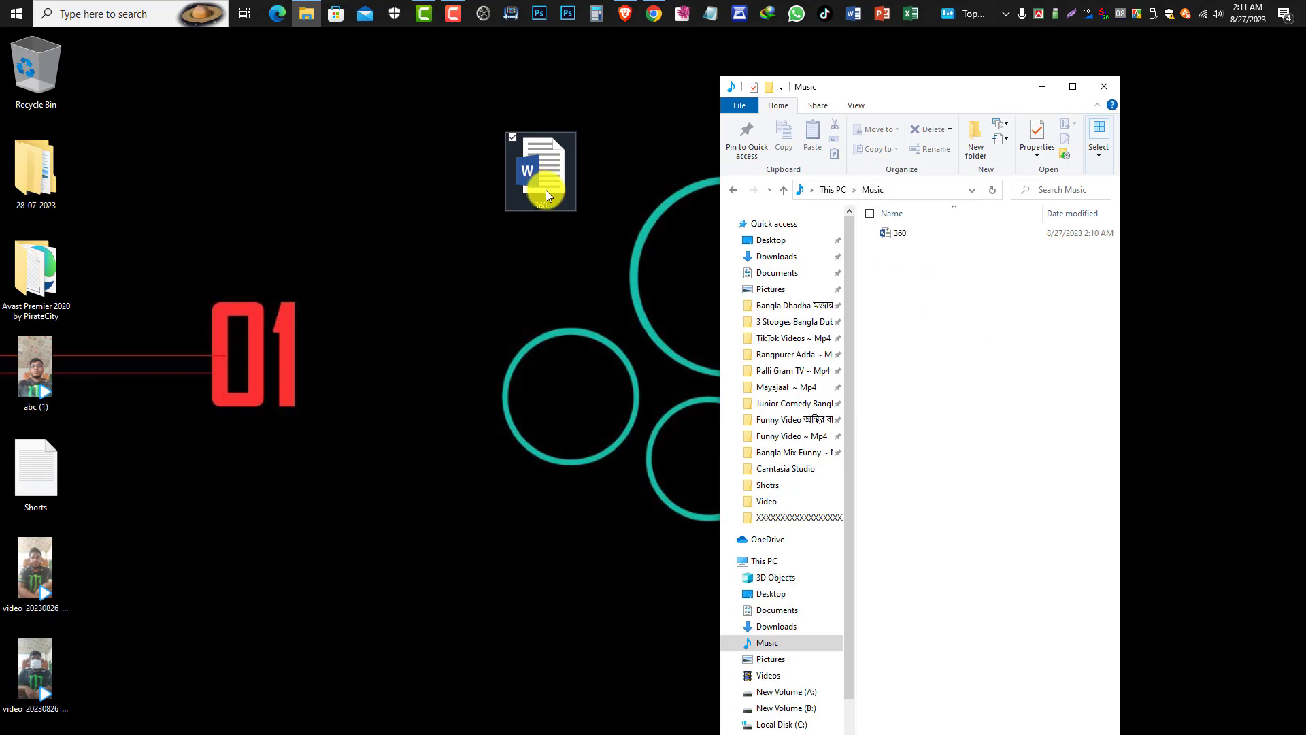
Open the 360 copy from the Music folder, entering its password.
click(940, 275)
double_click(901, 233)
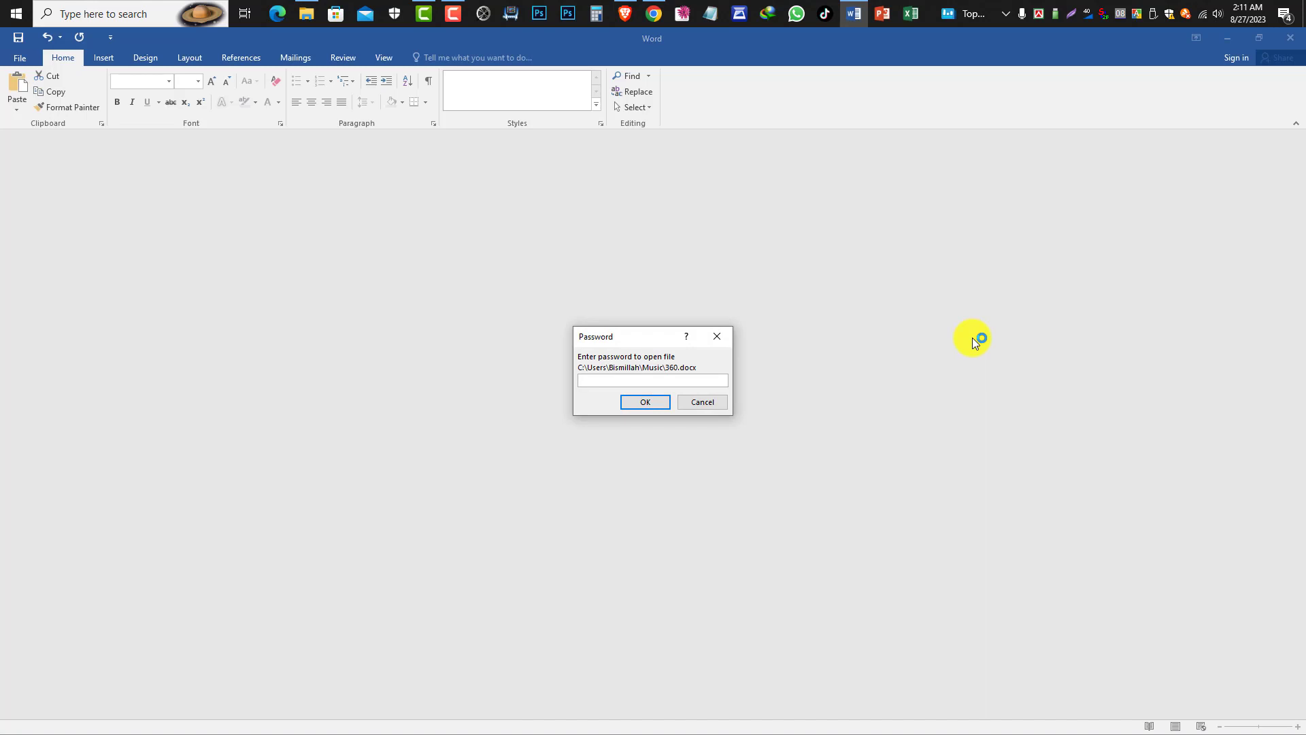
text(•••)
click(633, 401)
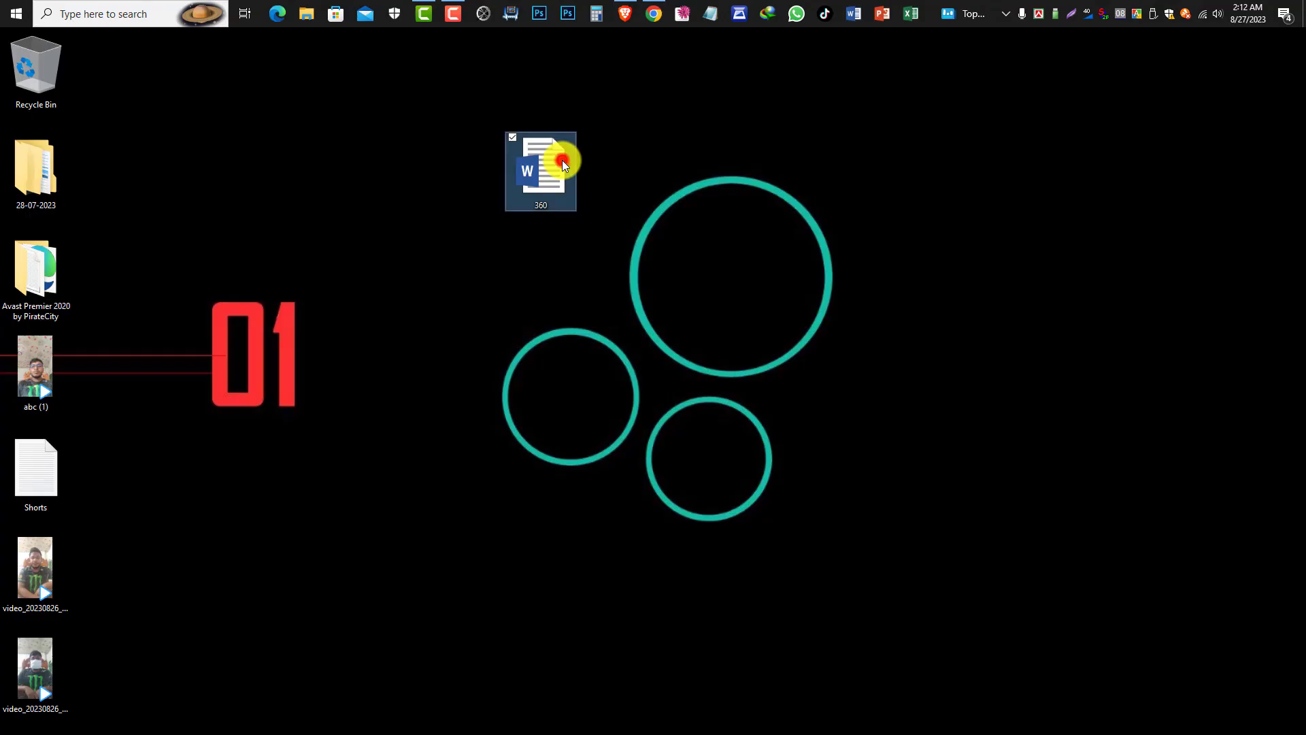
Open the Desktop 360 copy with its password and view its File Info page.
double_click(562, 160)
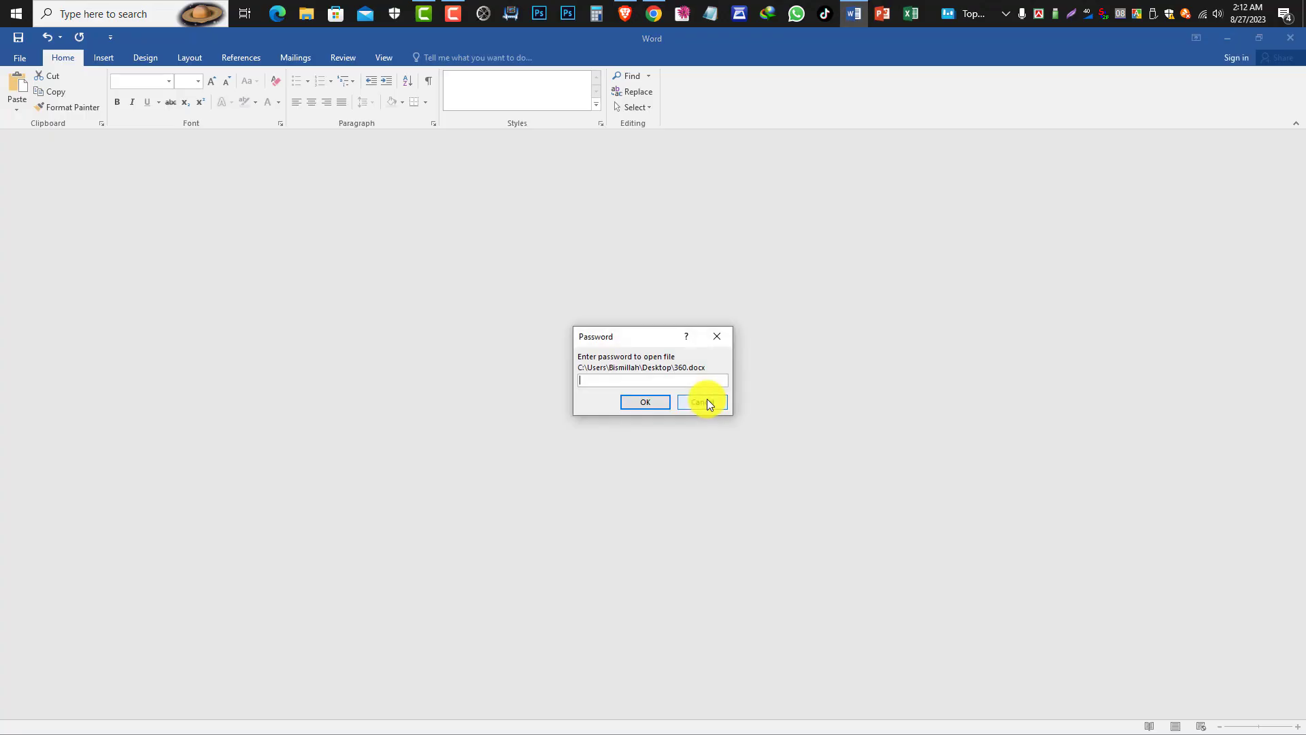
key(Return)
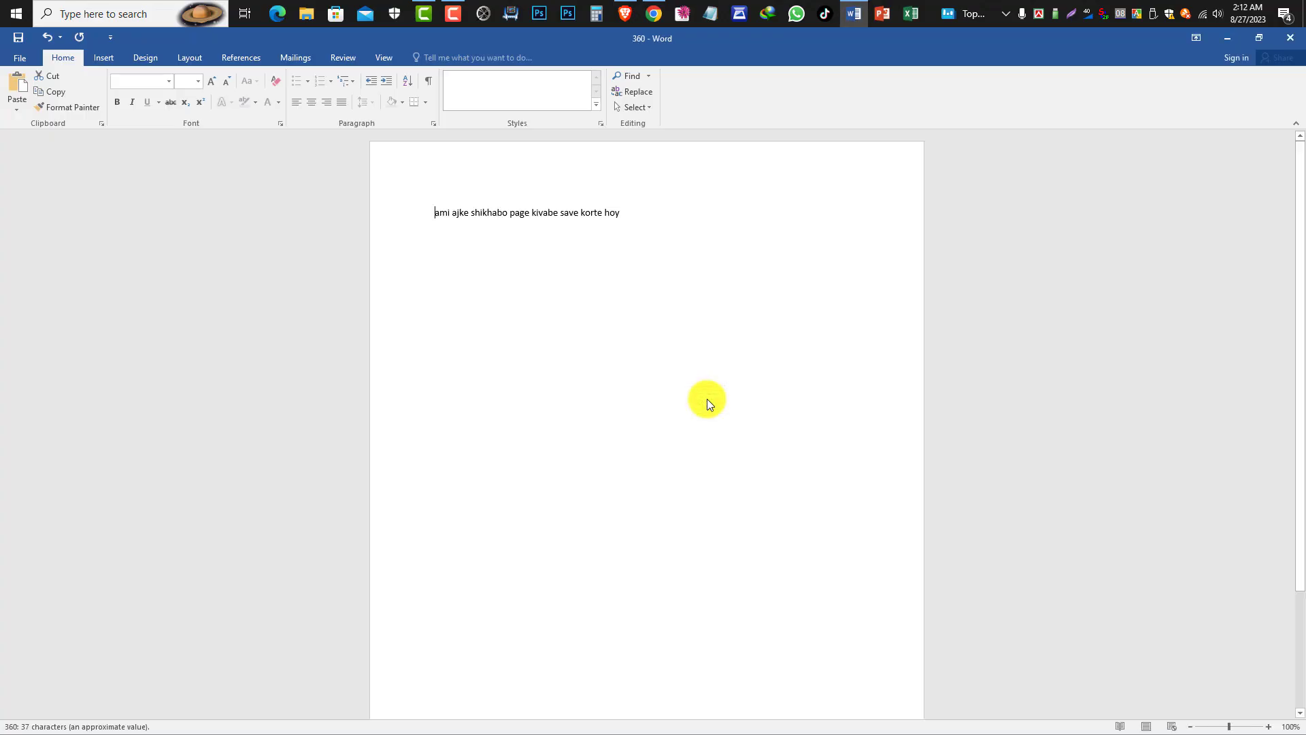
click(16, 59)
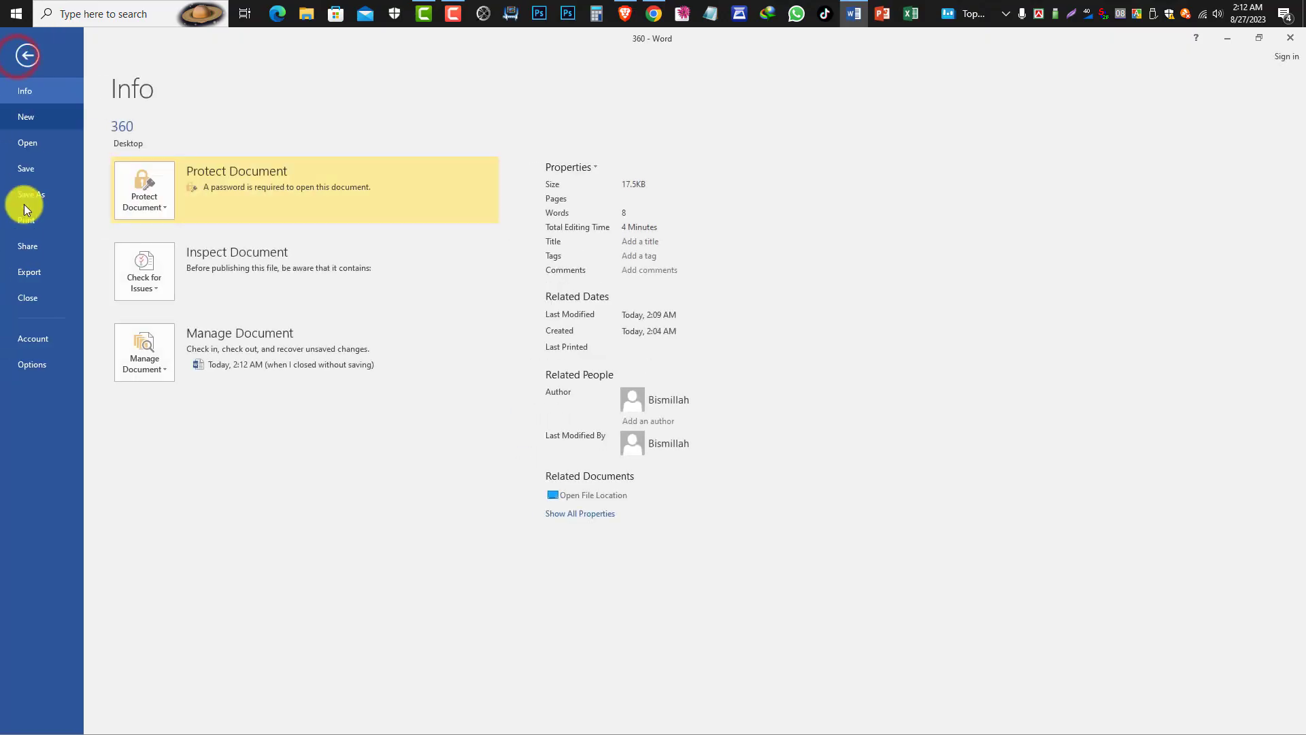
Create a new blank document, Document1, from File > New.
click(31, 117)
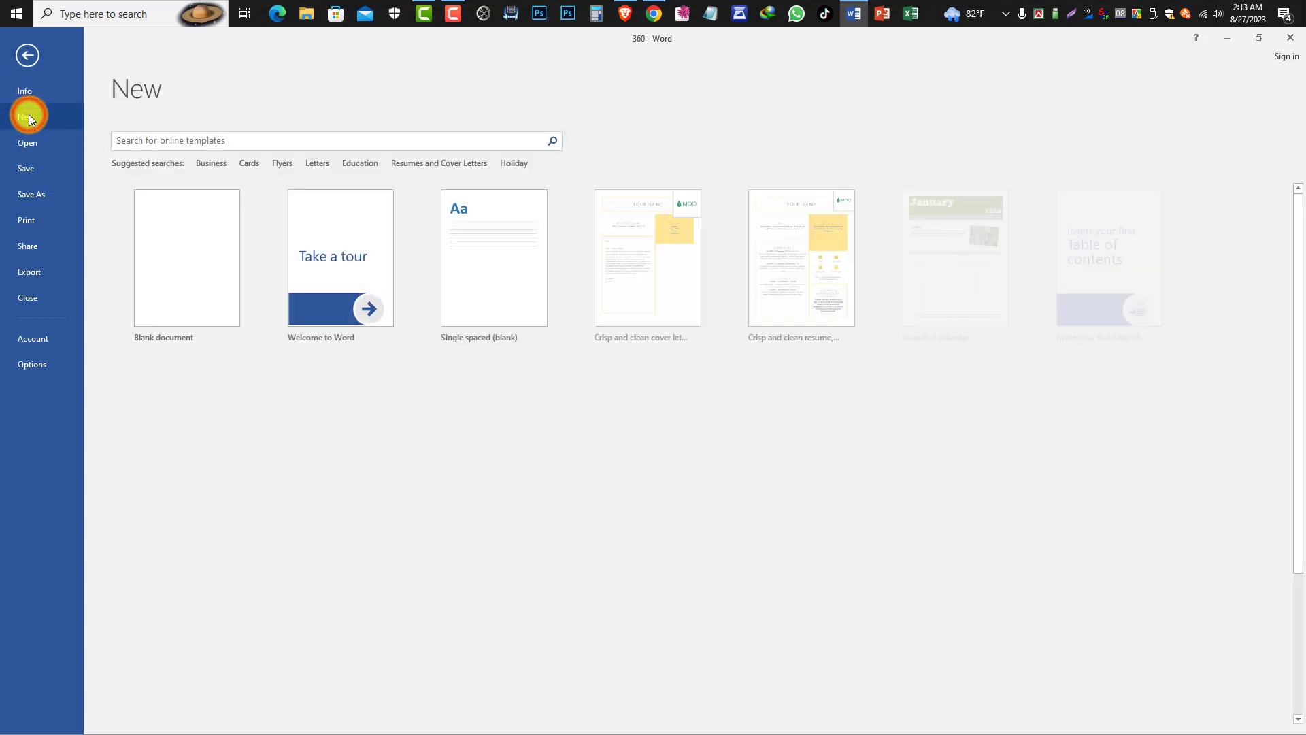
click(200, 280)
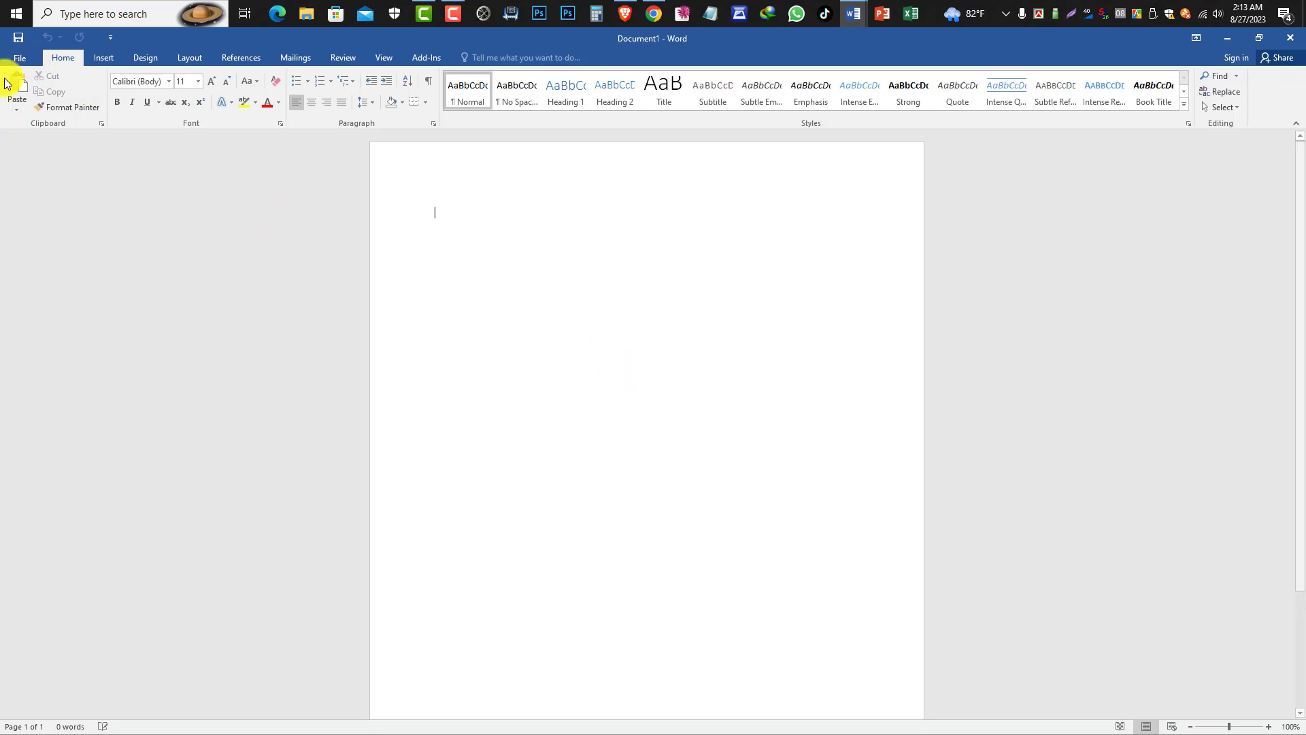
Reopen document 360 through File > Open, browsing This PC to its folder.
click(19, 56)
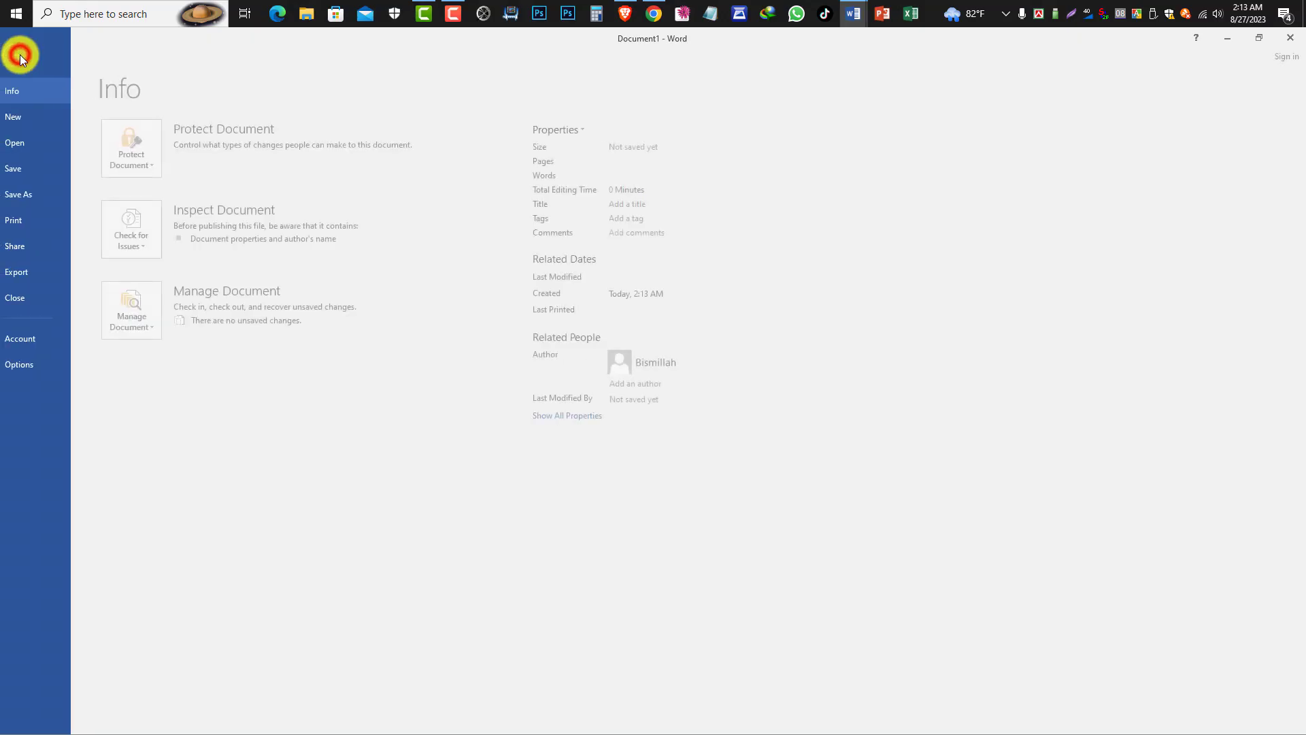
click(45, 148)
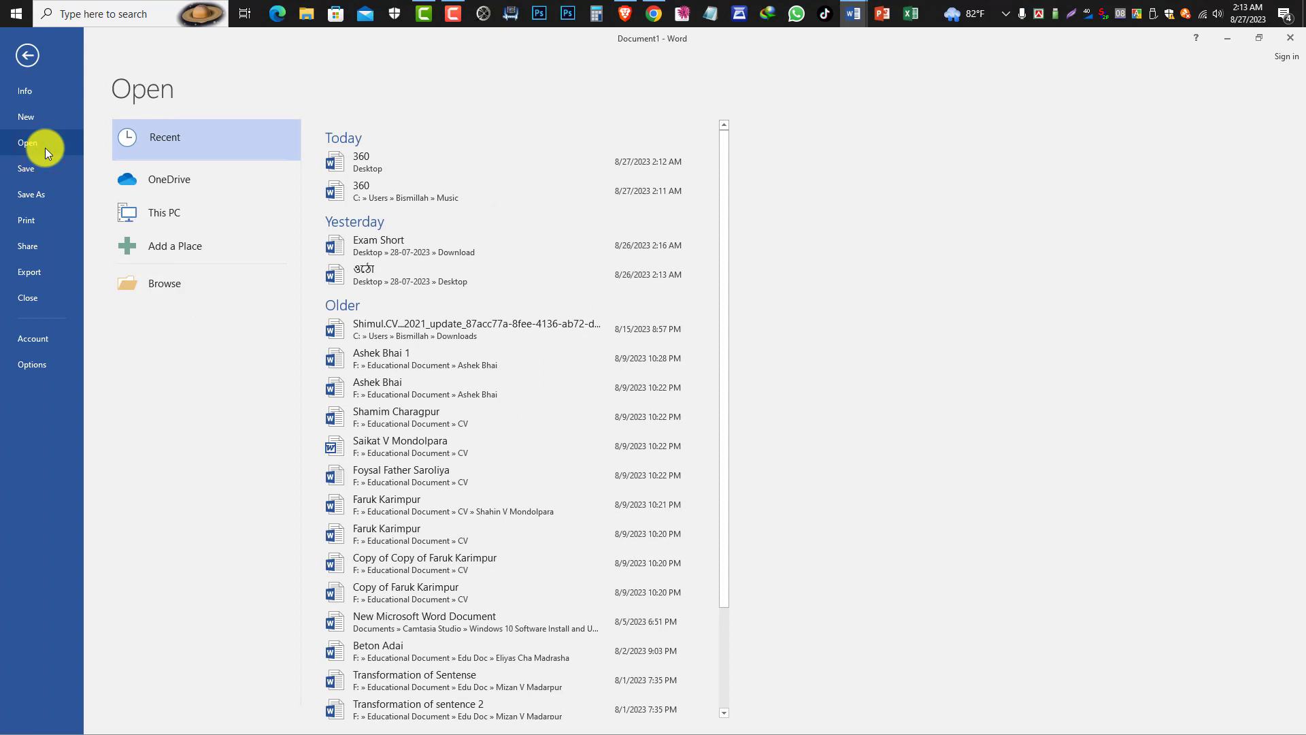
double_click(156, 211)
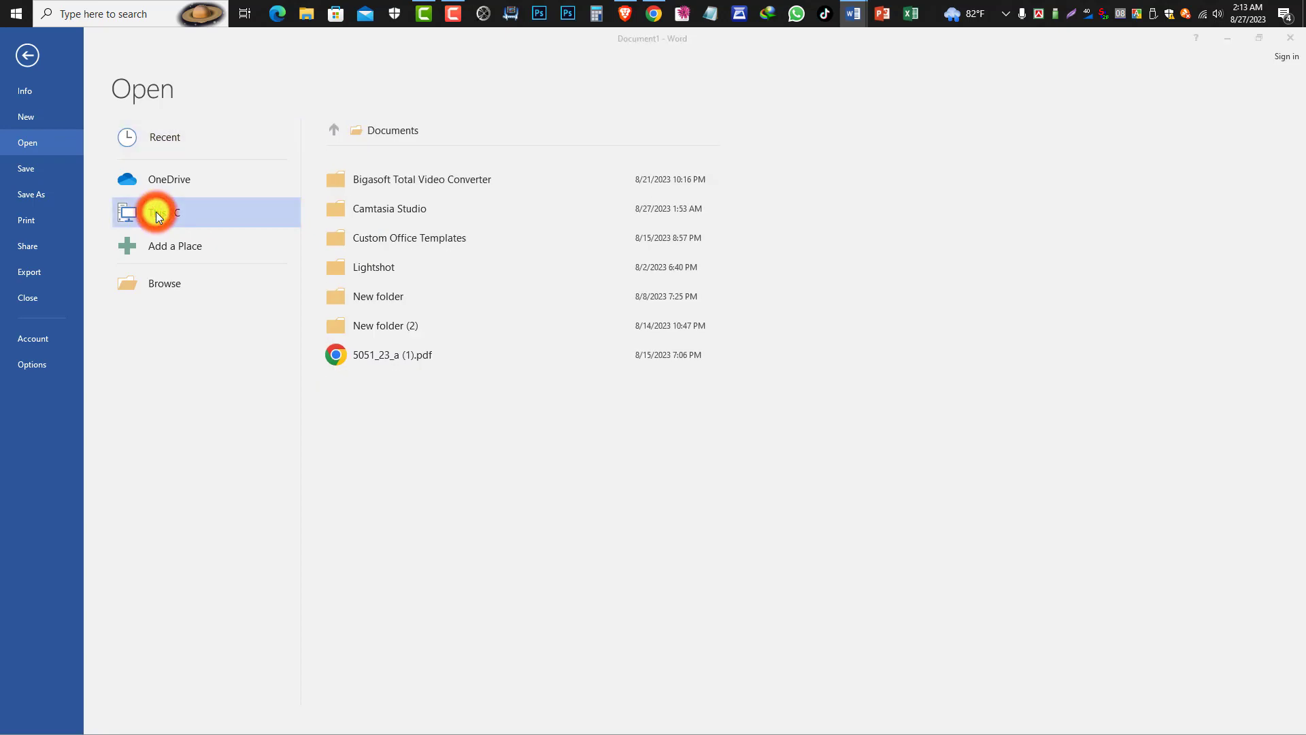
scroll(81, 294, down, 1)
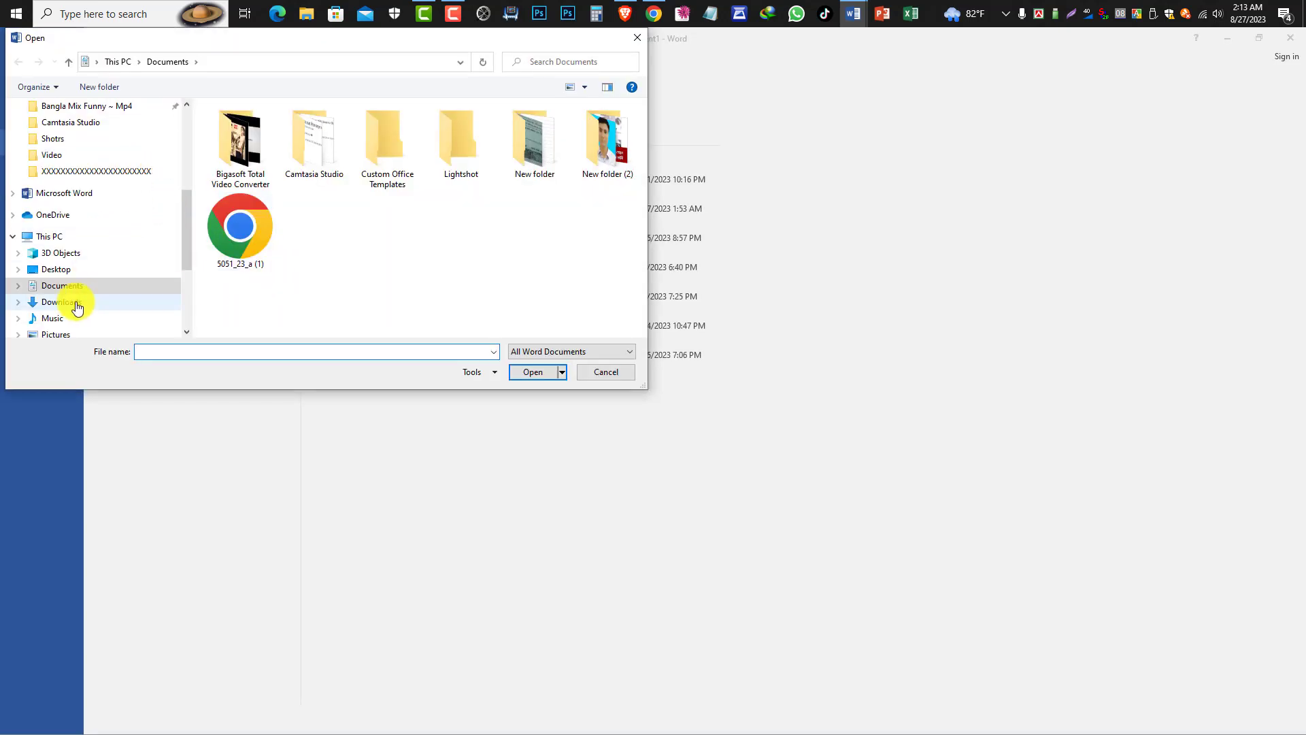
click(62, 318)
click(57, 270)
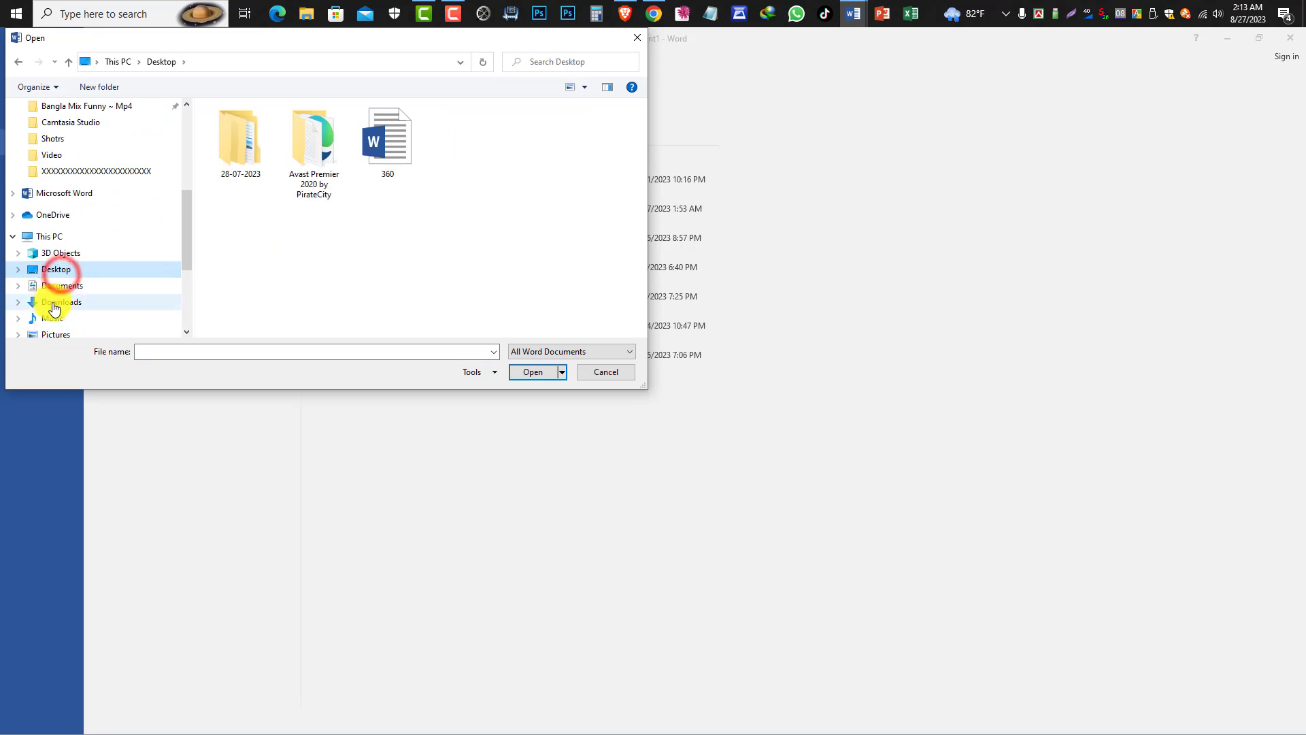
click(48, 319)
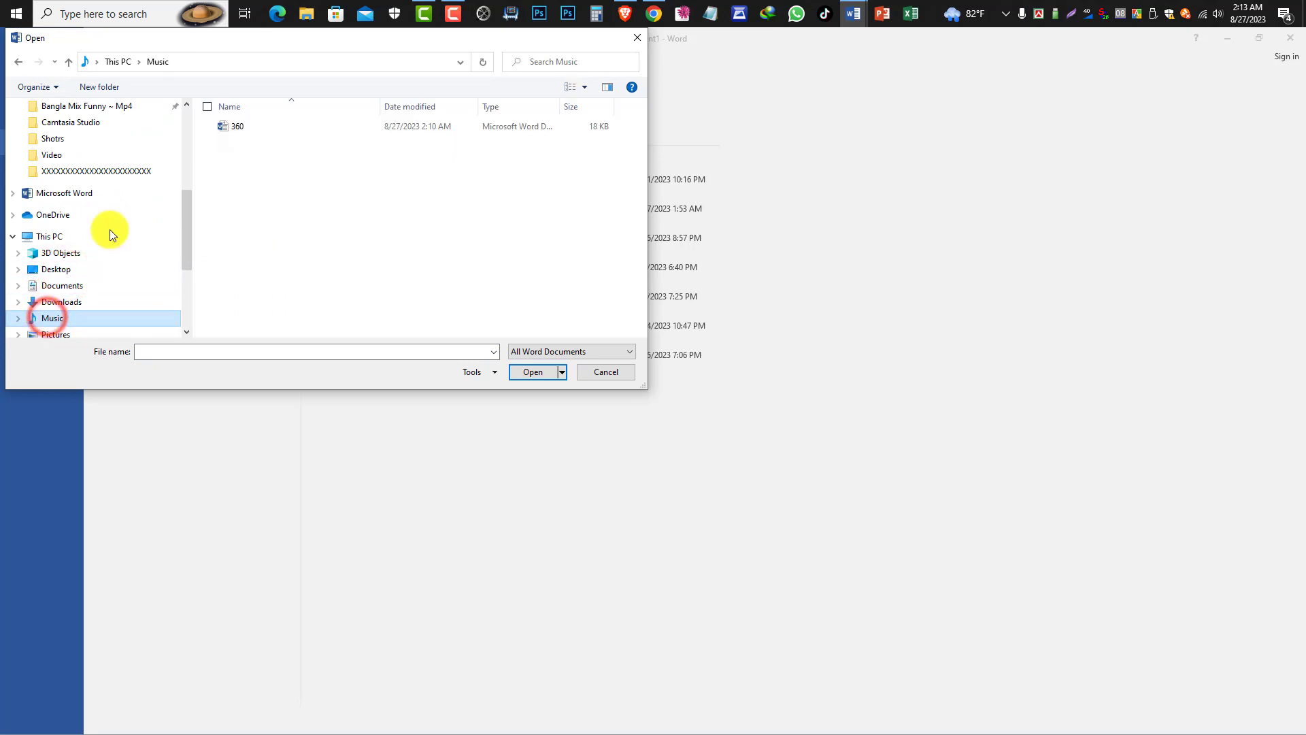
click(59, 270)
double_click(402, 139)
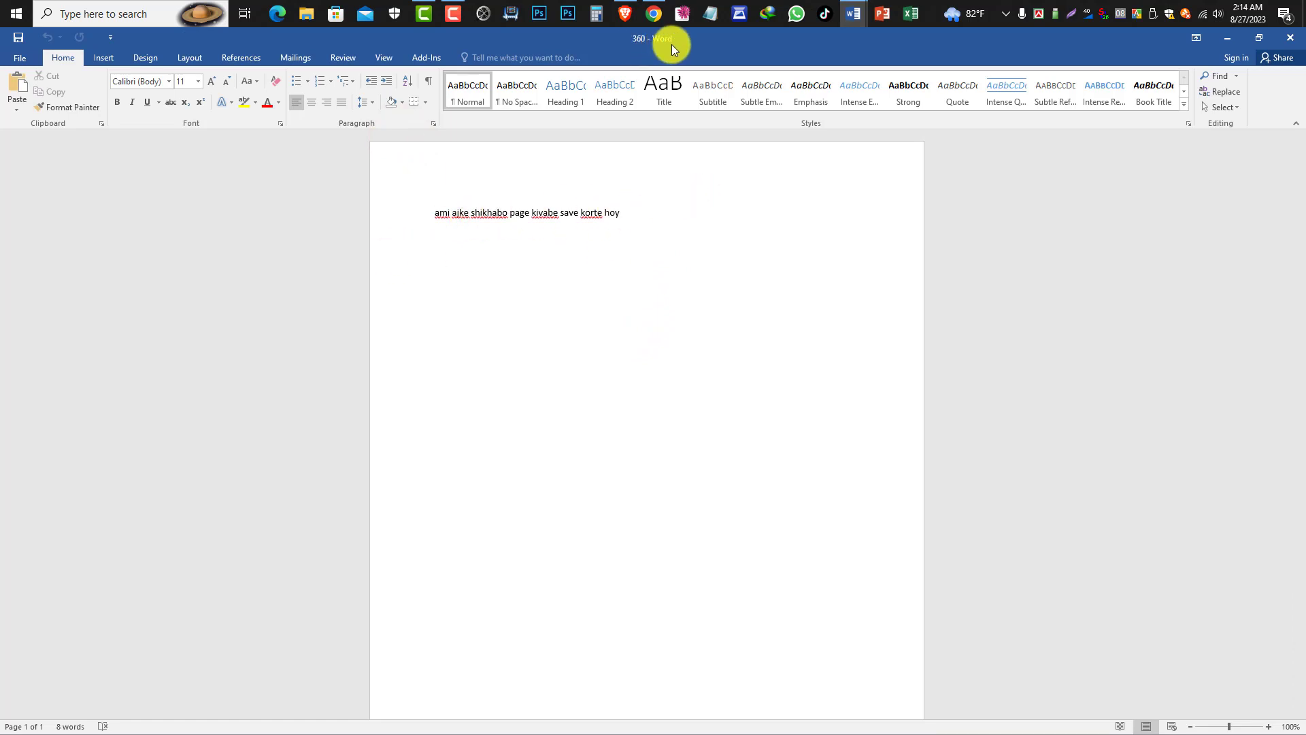
Copy 360's whole sentence with Ctrl+A and Ctrl+C, then switch to the empty Document1.
drag(666, 210, 432, 212)
right_click(769, 286)
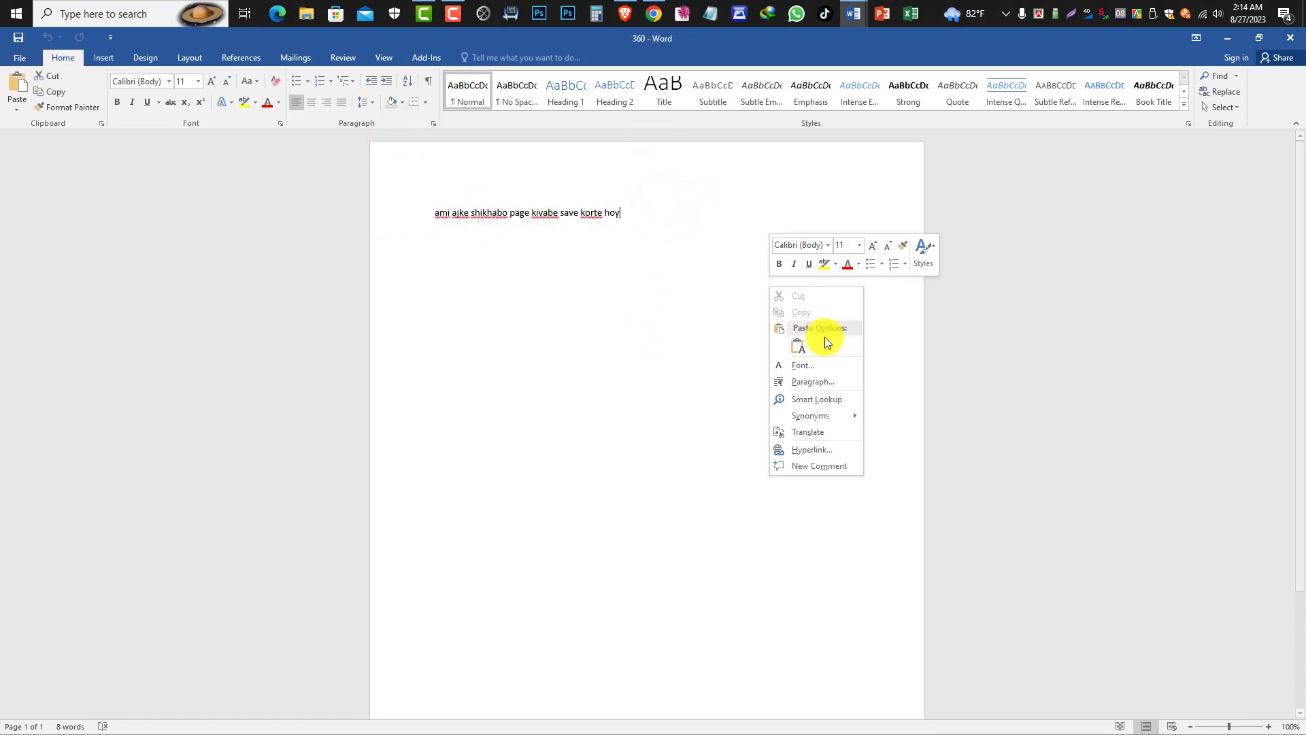
click(618, 237)
mouse_move(651, 204)
mouse_down()
mouse_move(568, 228)
mouse_move(439, 215)
mouse_up()
right_click(495, 216)
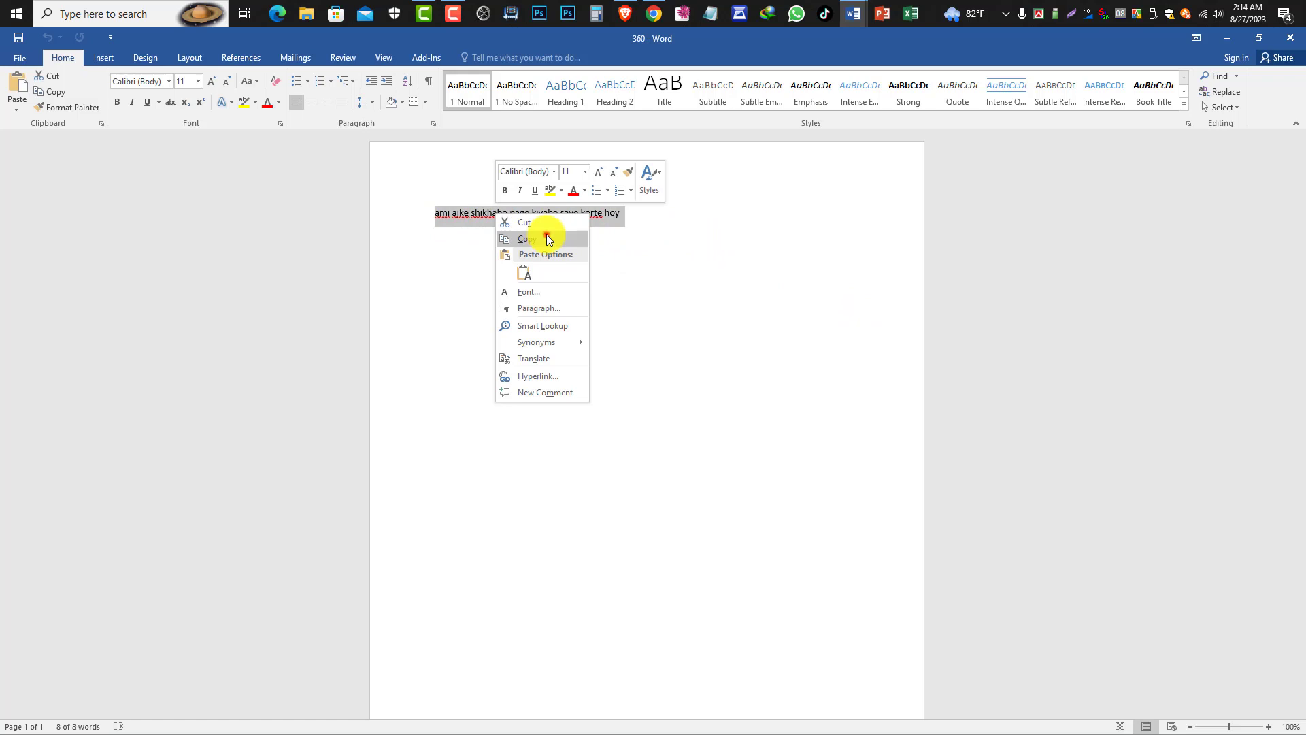
click(546, 235)
click(670, 308)
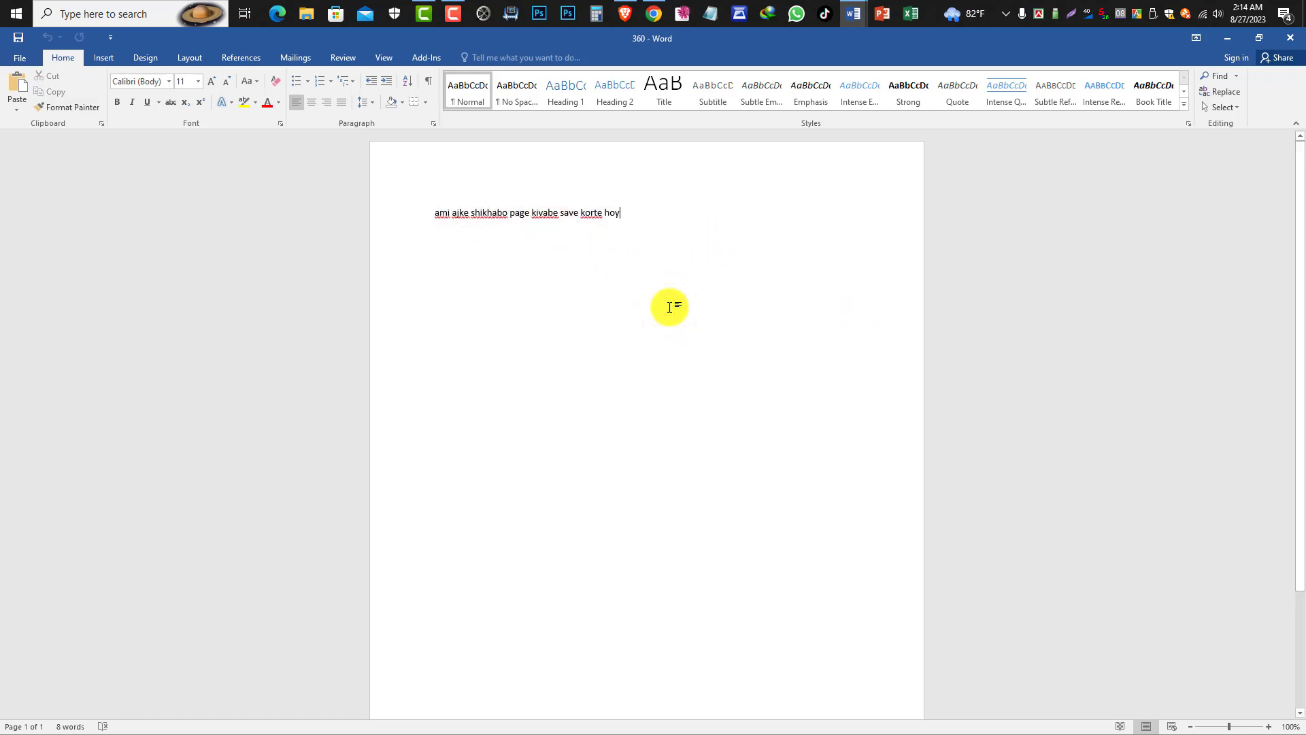
key(ctrl+a)
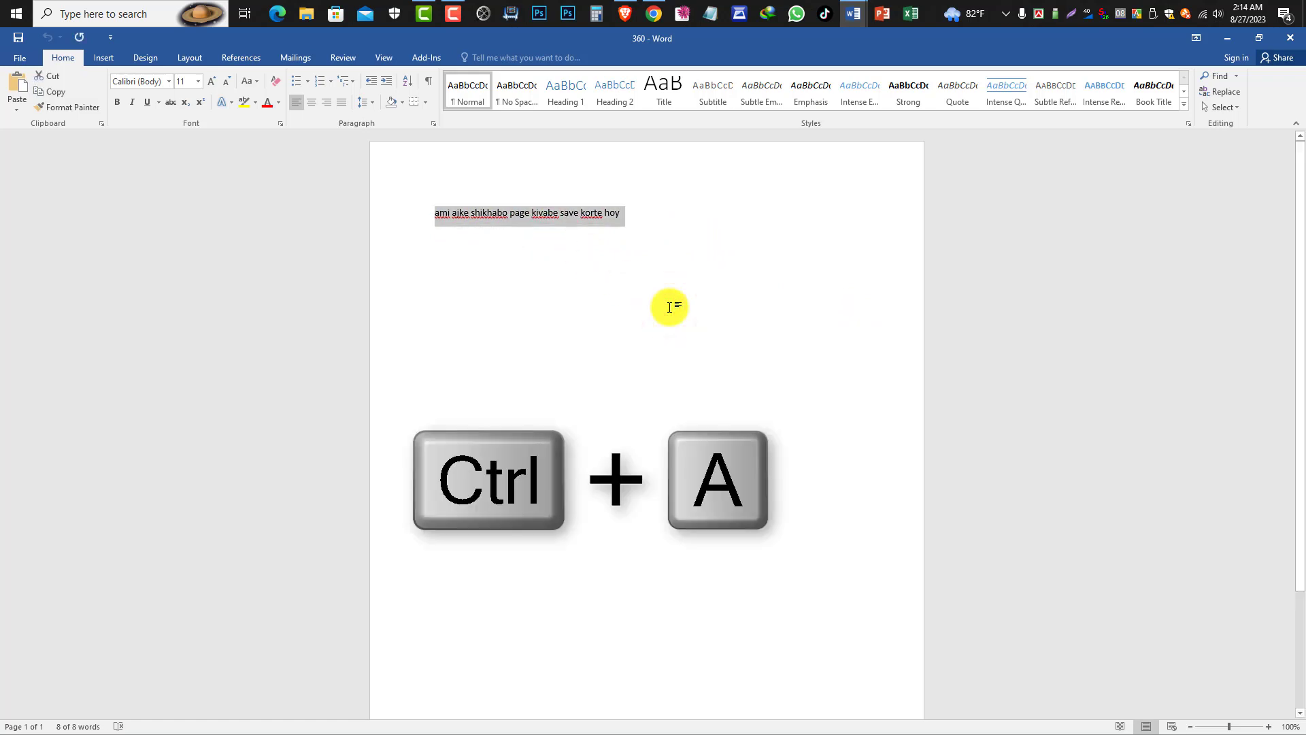
key(ctrl+c)
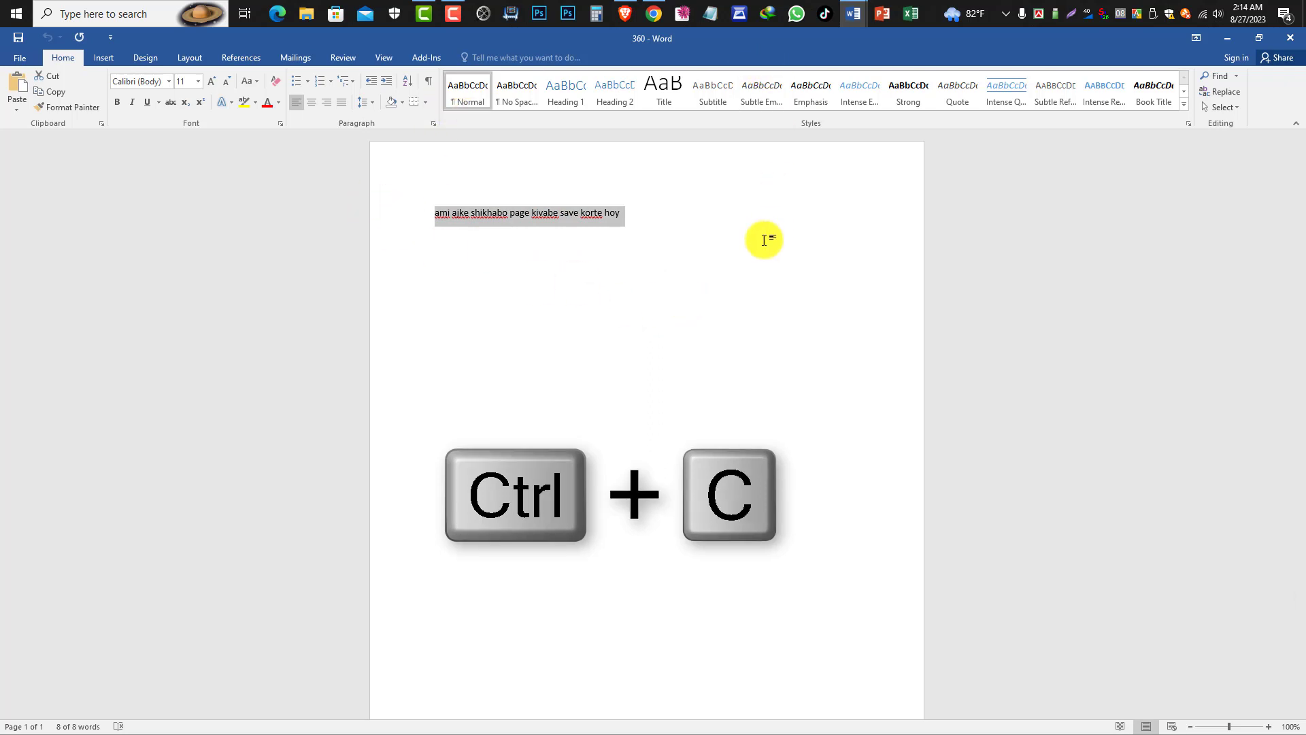
mouse_move(853, 13)
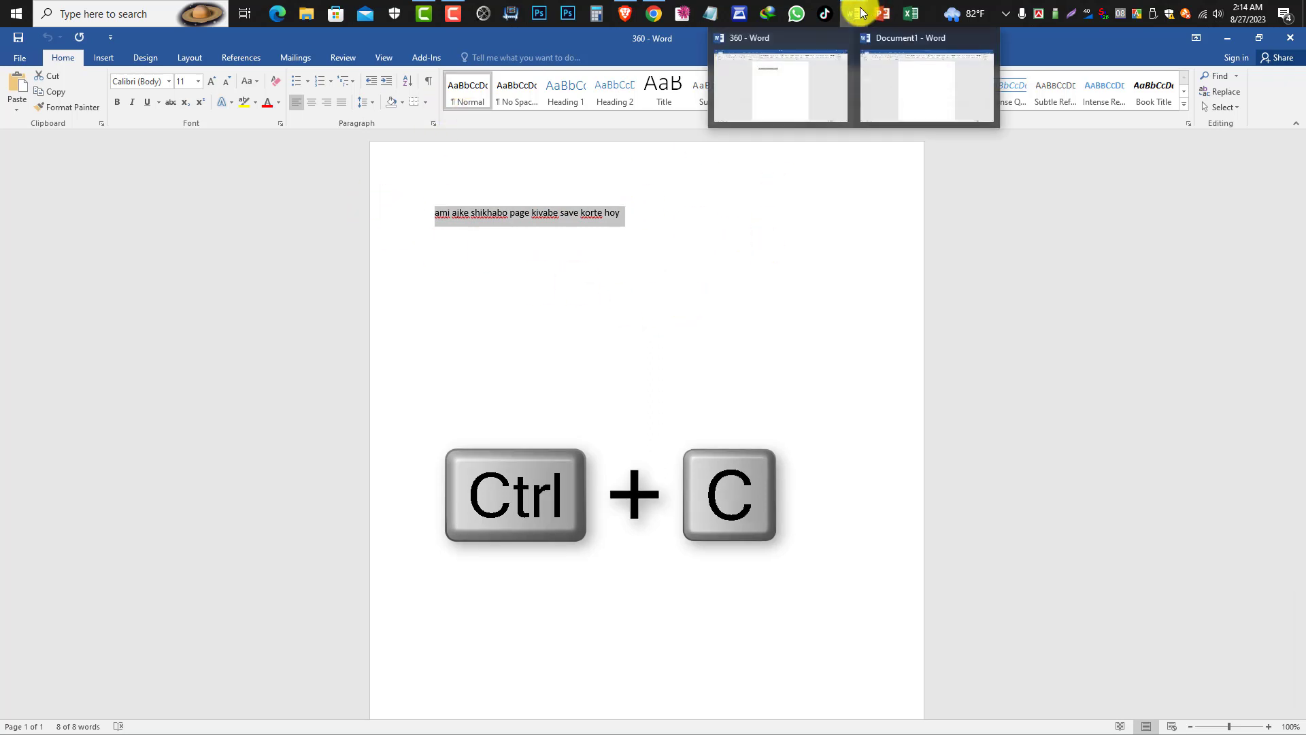
click(908, 53)
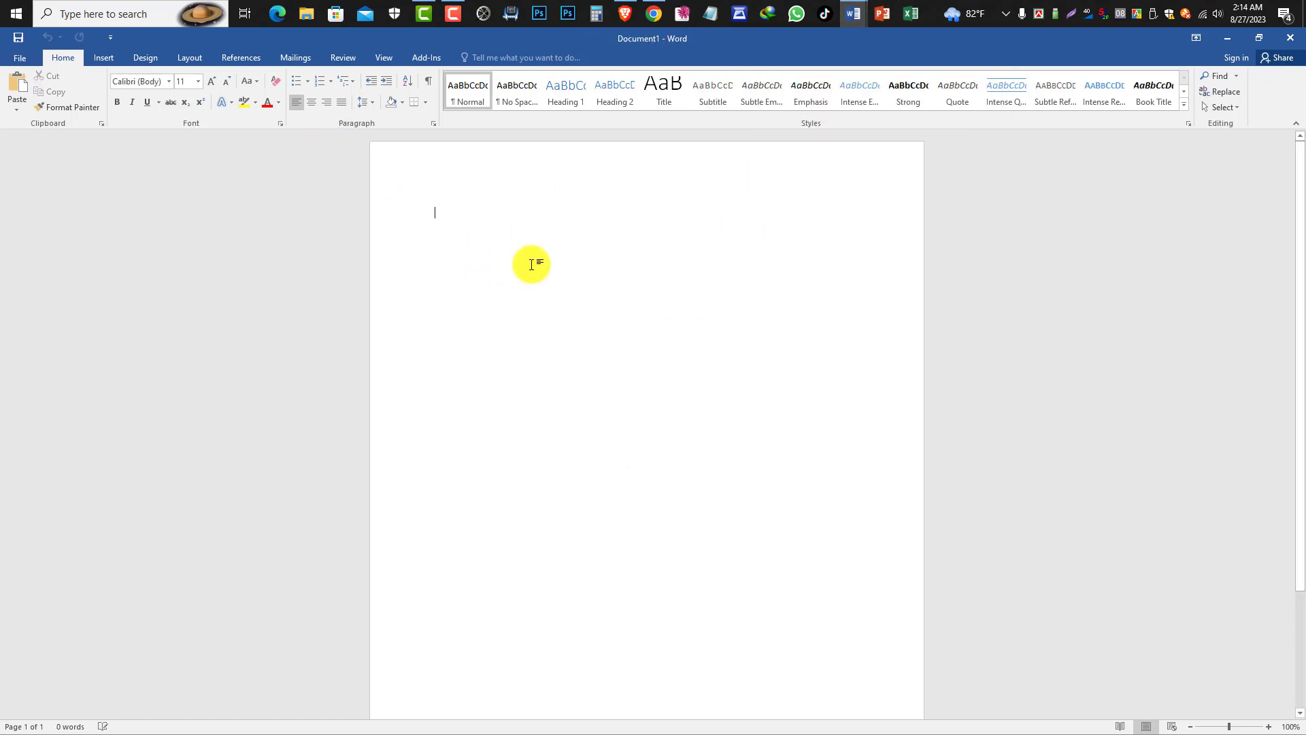
Paste 'ami ajke shikhabo page kivabe save korte hoy' into Document1 and check it in print preview.
key(ctrl+v)
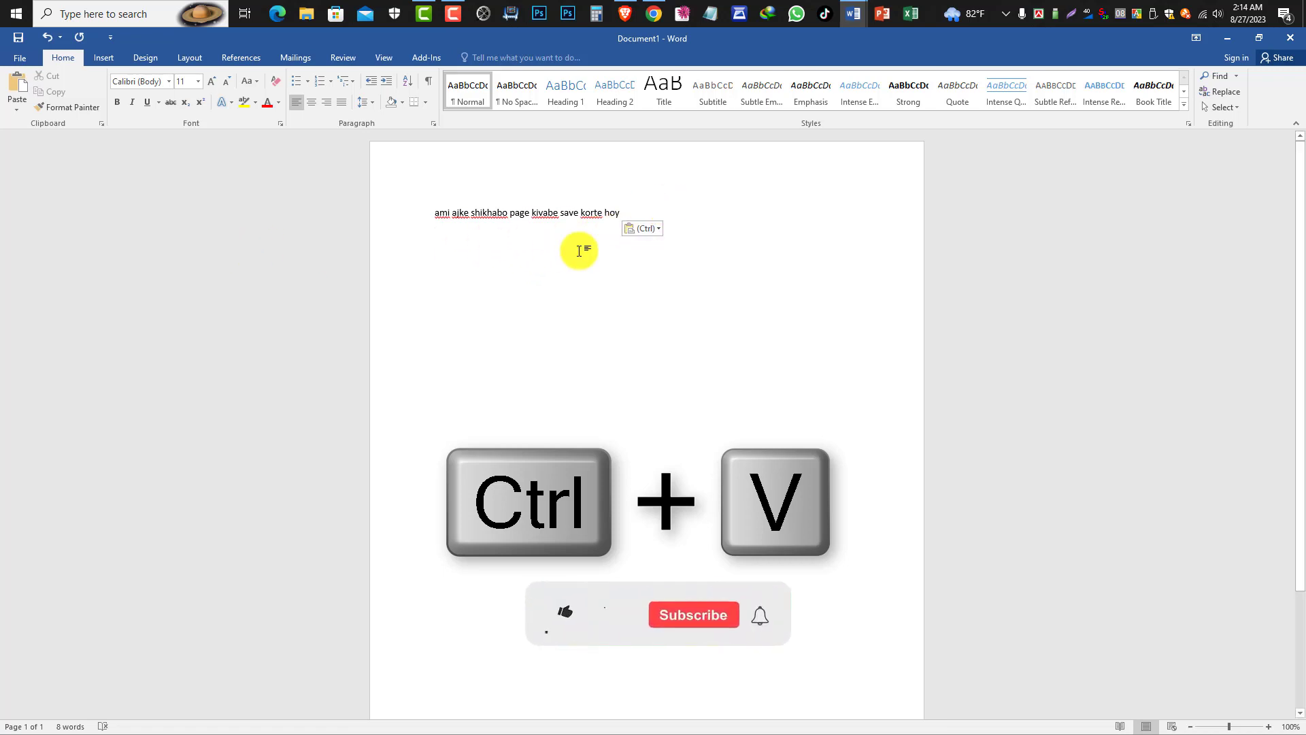
click(14, 60)
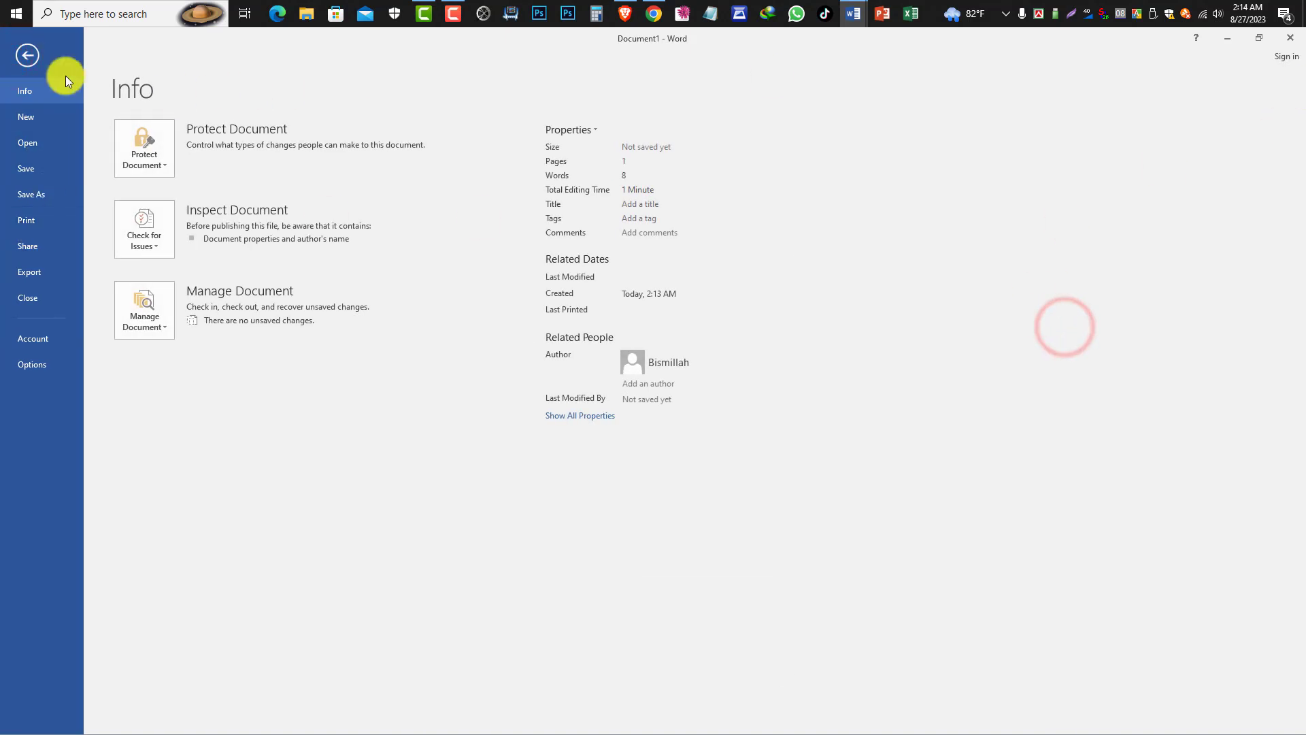
click(27, 56)
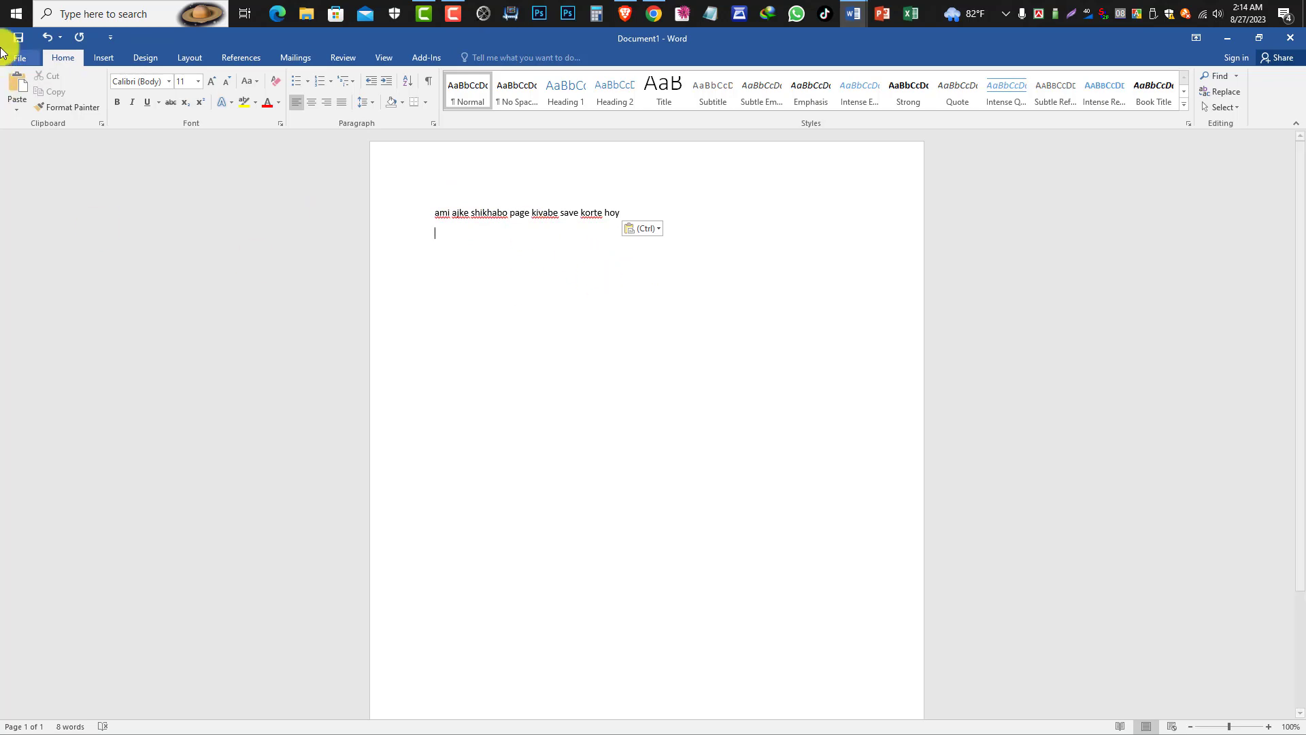
click(19, 60)
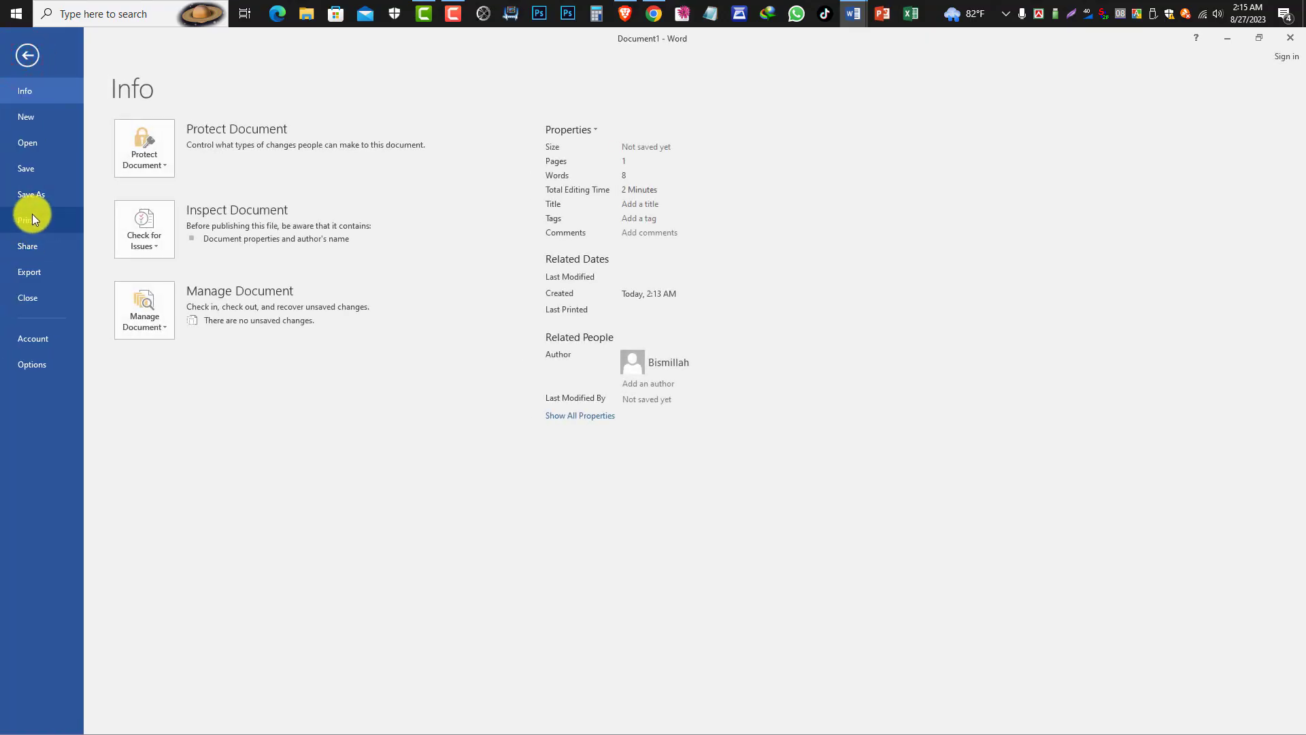
click(28, 220)
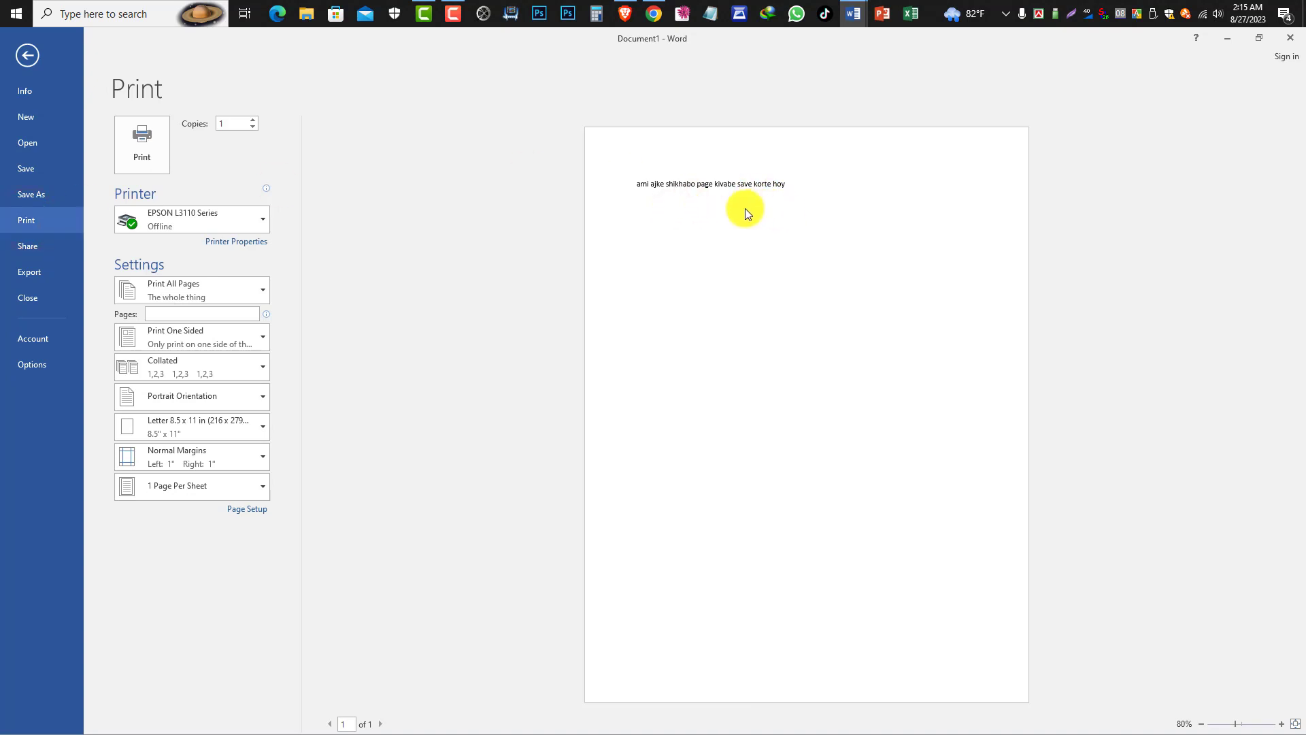
click(27, 55)
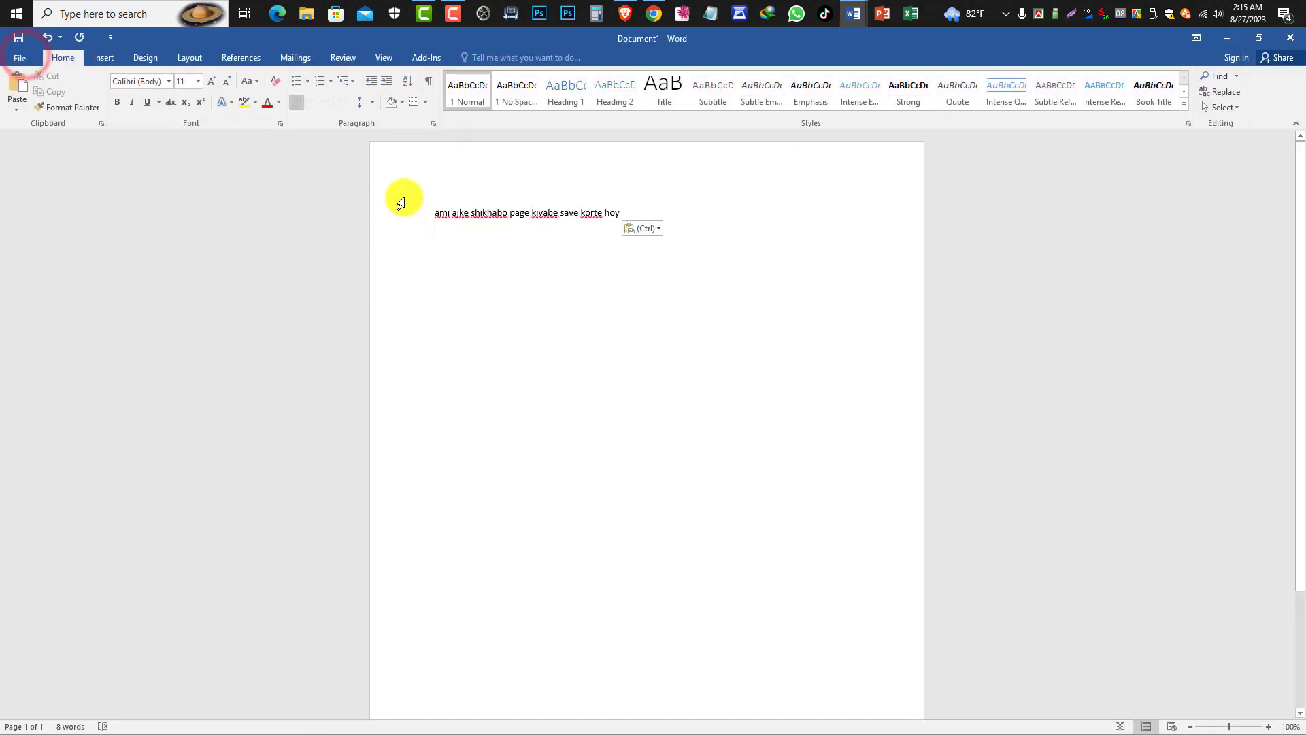
Select the pasted sentence, then bring up the Layout page setup options.
click(400, 201)
click(373, 151)
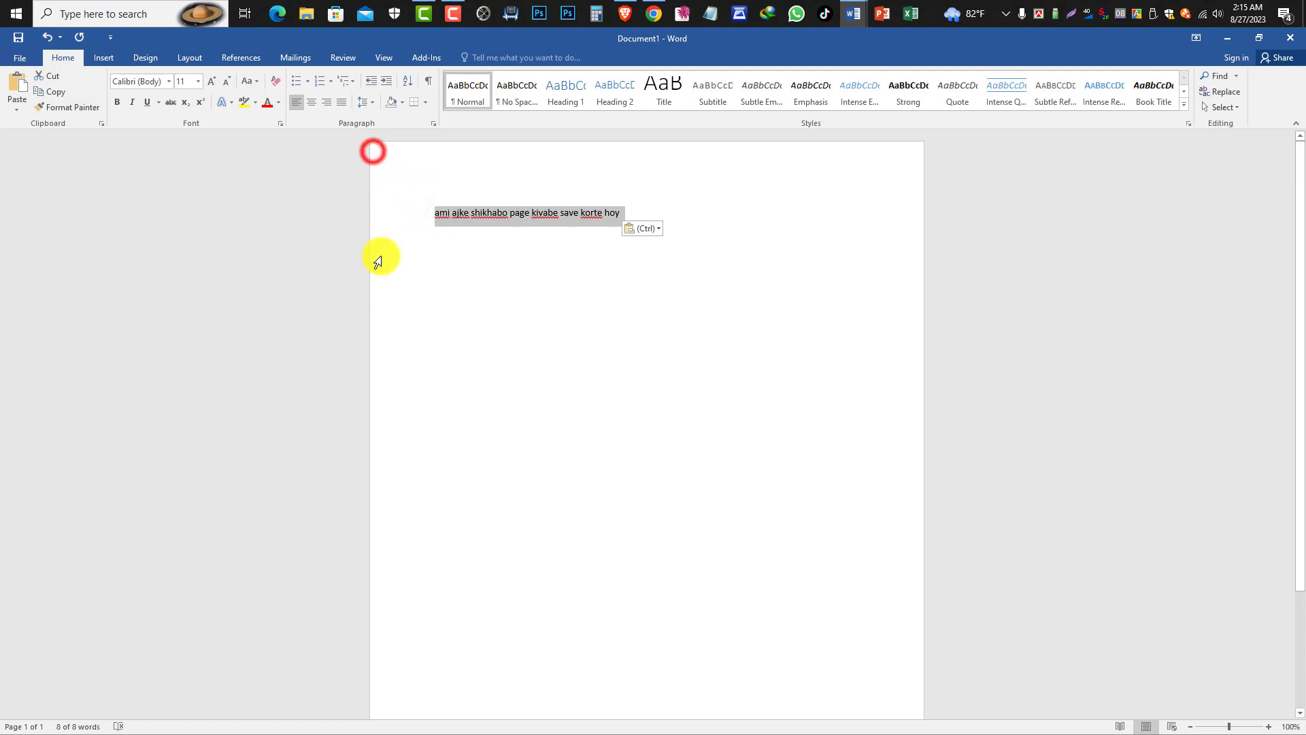
click(388, 382)
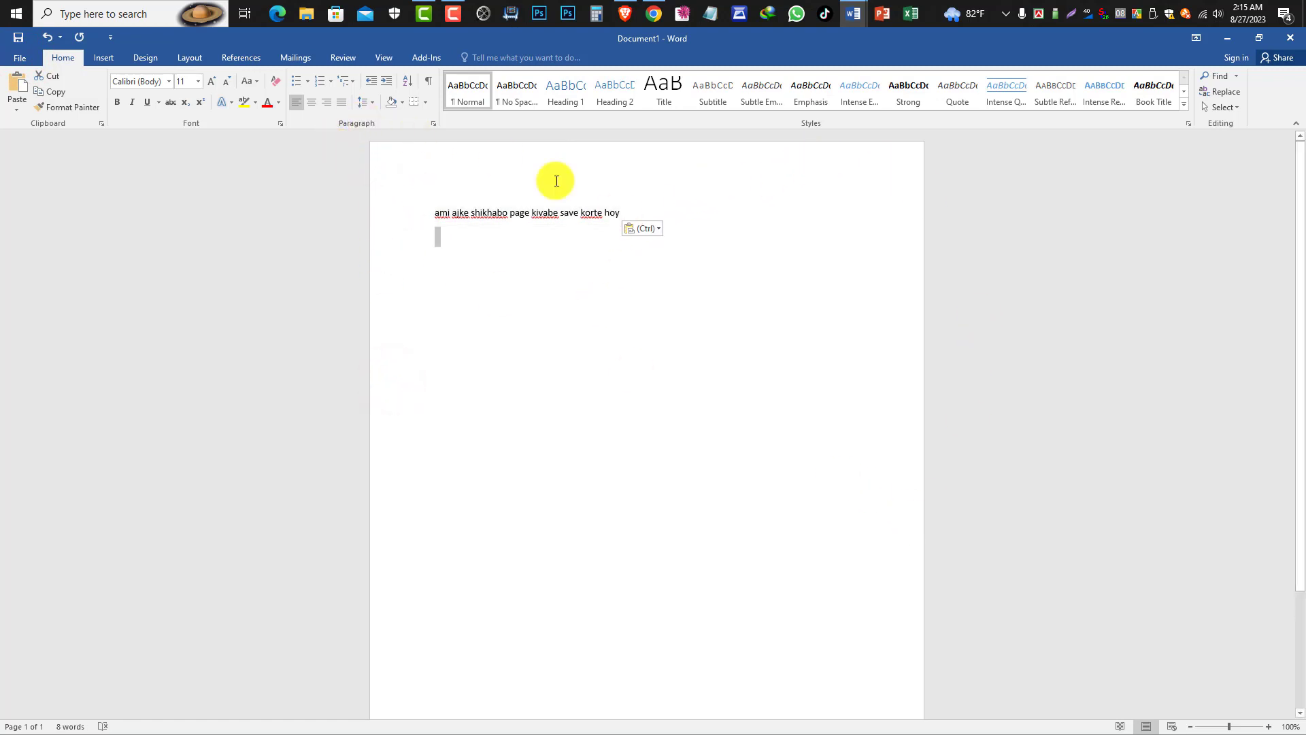
click(734, 404)
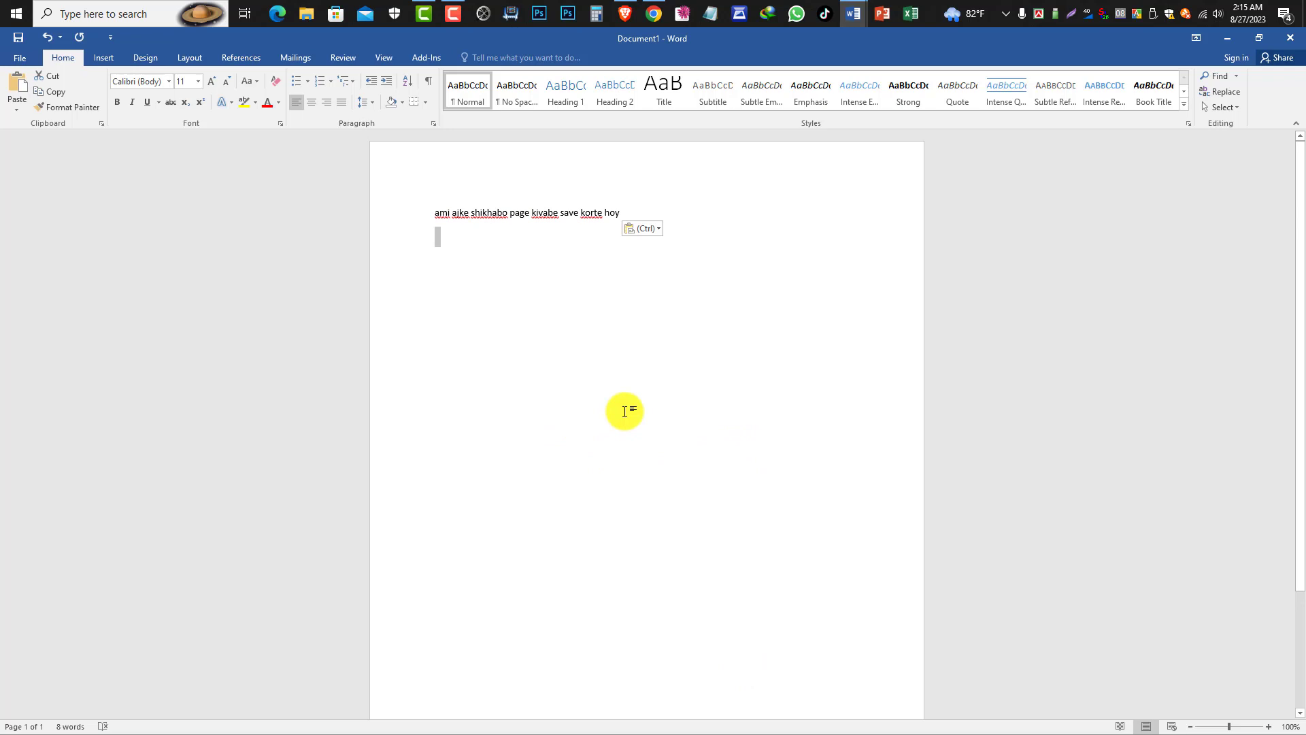
click(396, 249)
click(377, 213)
click(377, 224)
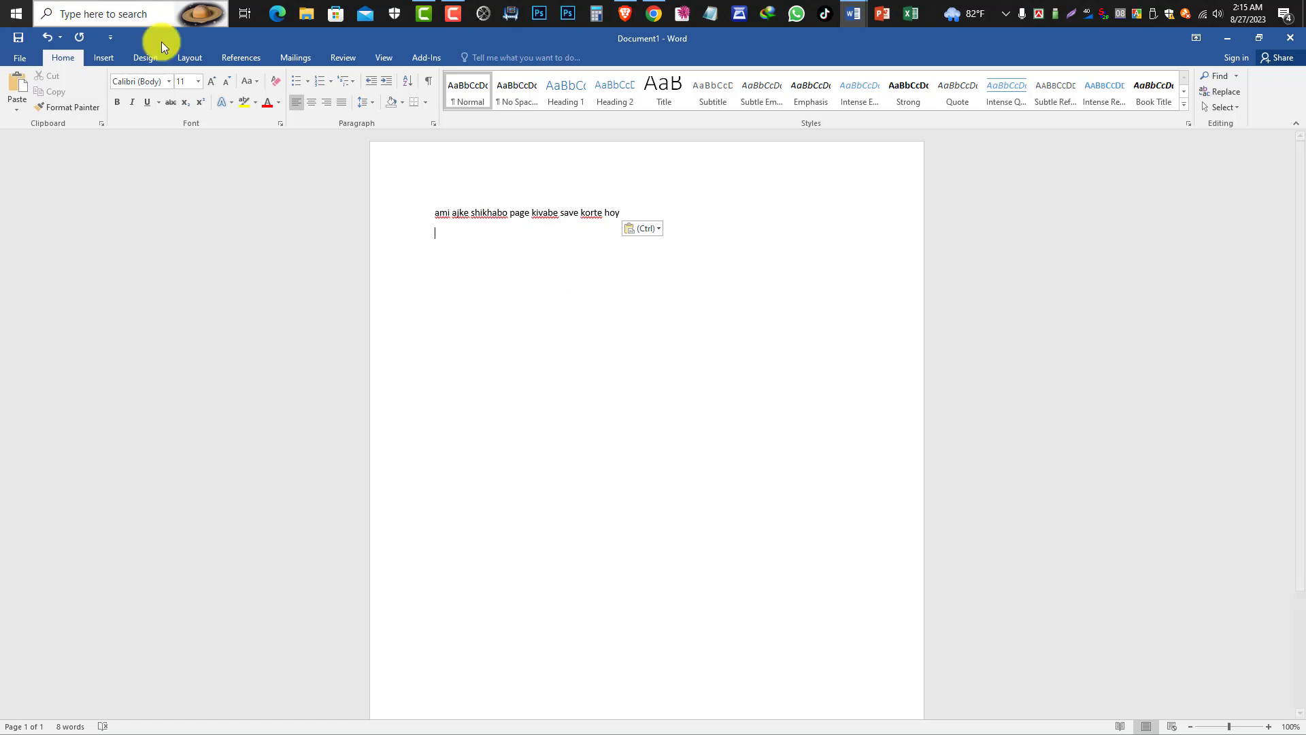
click(184, 56)
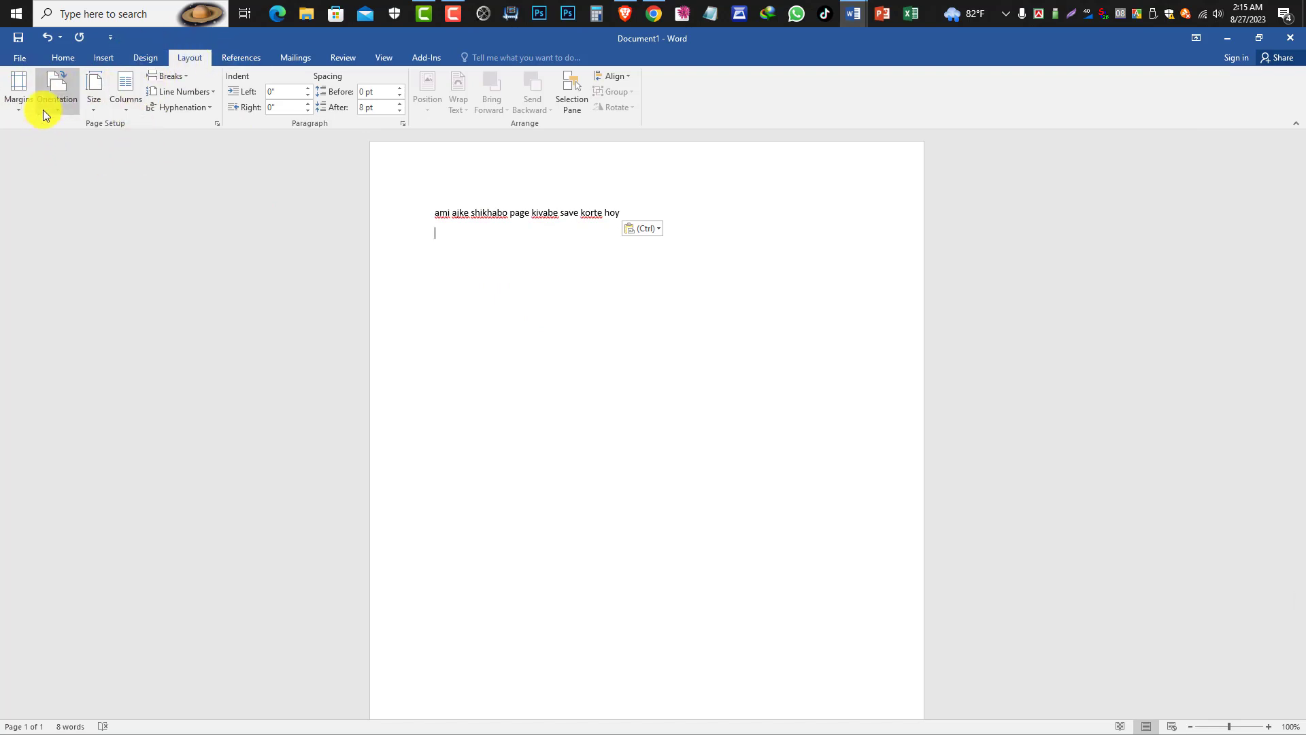
Go back into the File menu and review the document's print preview.
click(25, 59)
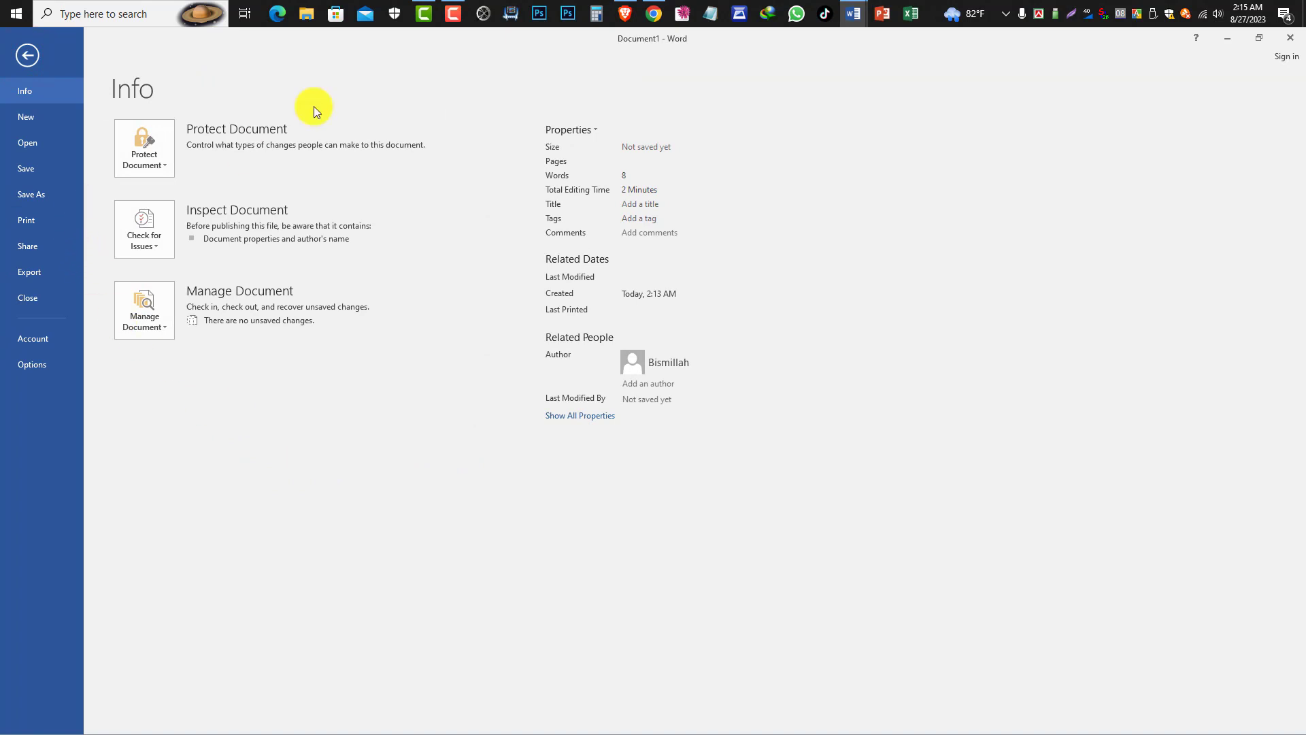
click(21, 56)
click(539, 325)
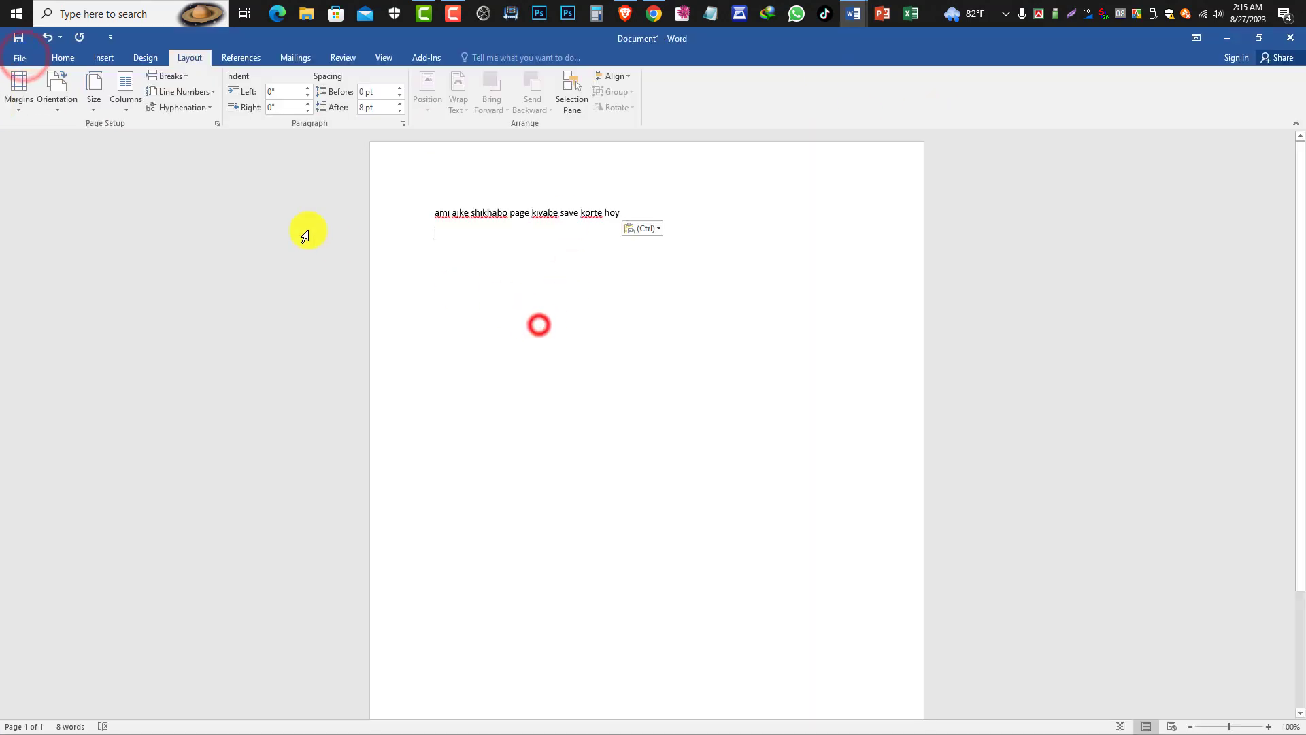
click(20, 58)
click(27, 220)
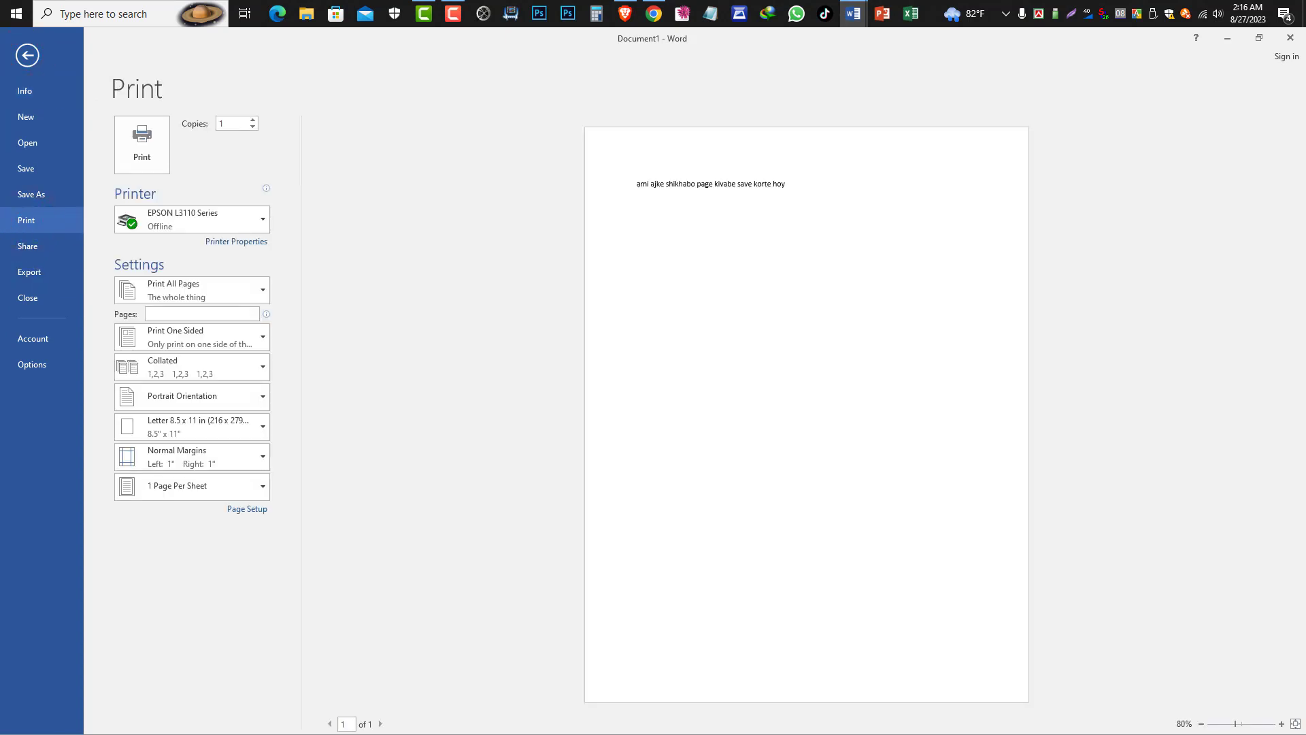
Look over the Share and Save As locations, then settle on the Share options.
click(36, 250)
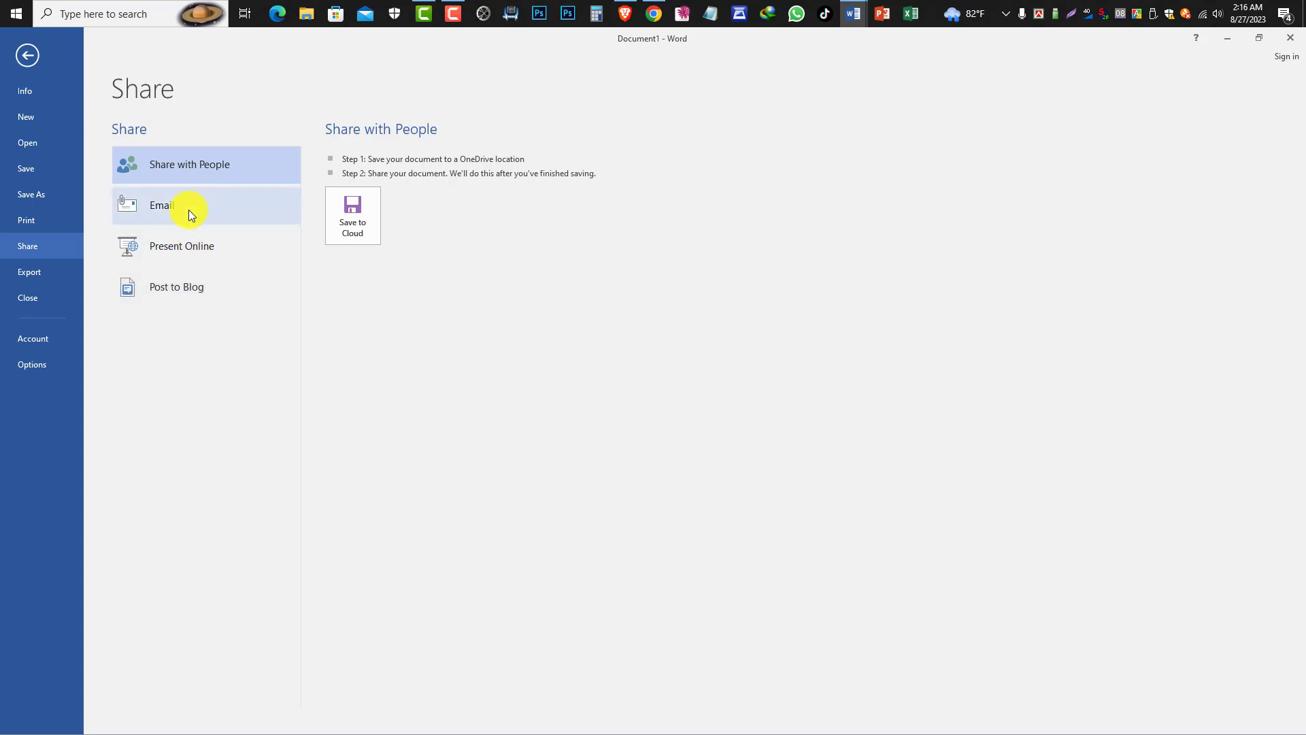
click(357, 218)
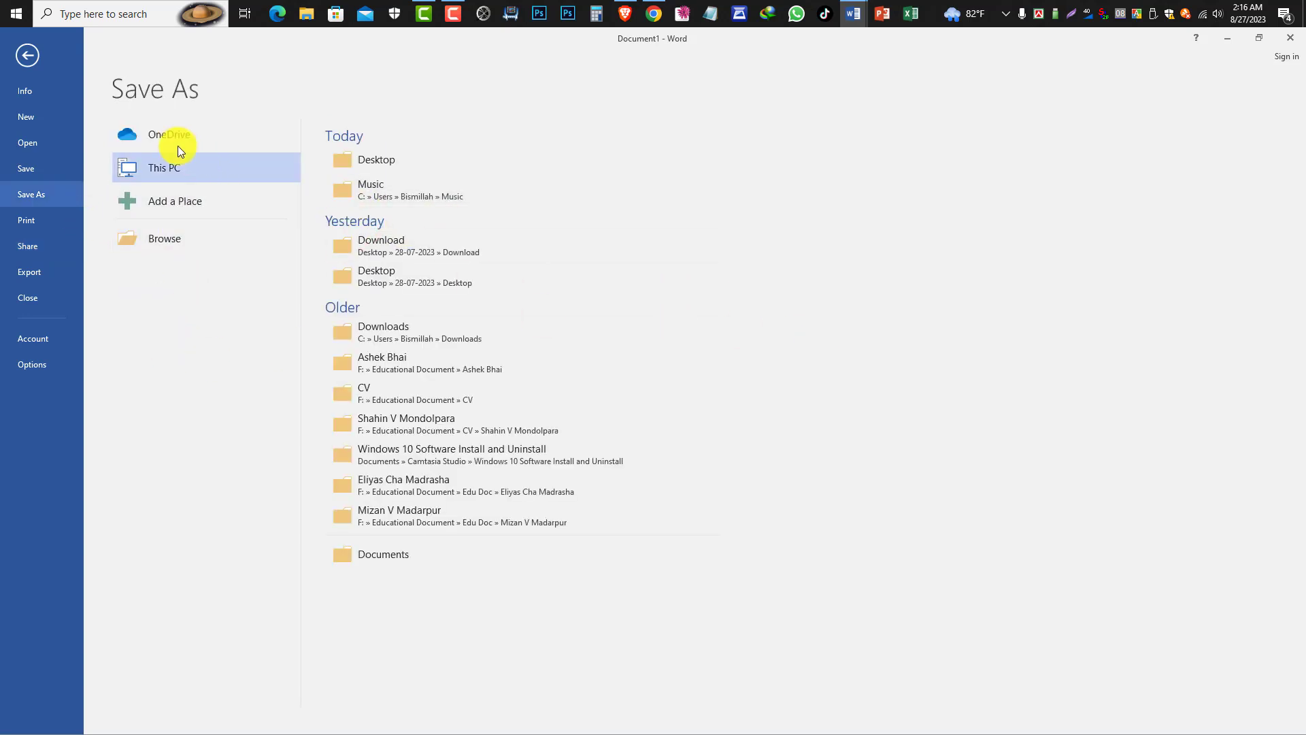
click(23, 51)
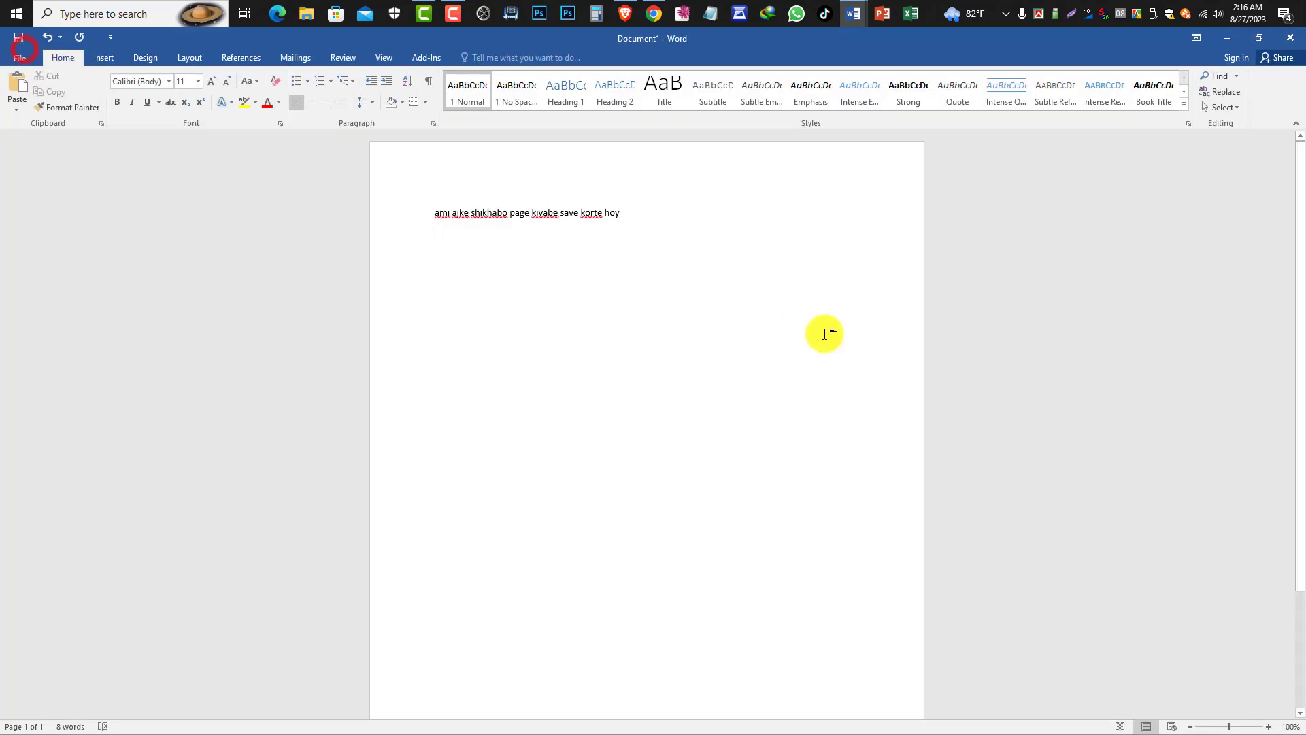
click(15, 60)
click(42, 252)
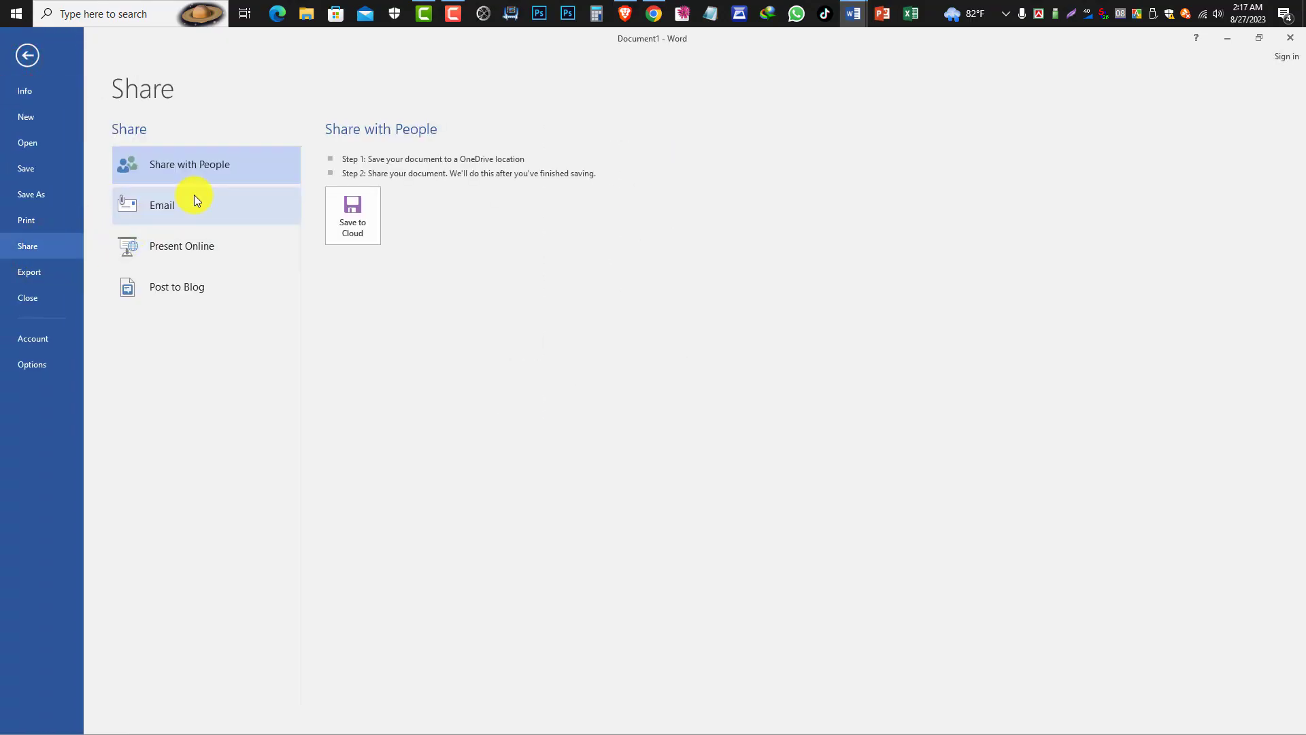
View the Email sharing choices, then move to the Export page offering Create PDF/XPS.
click(166, 212)
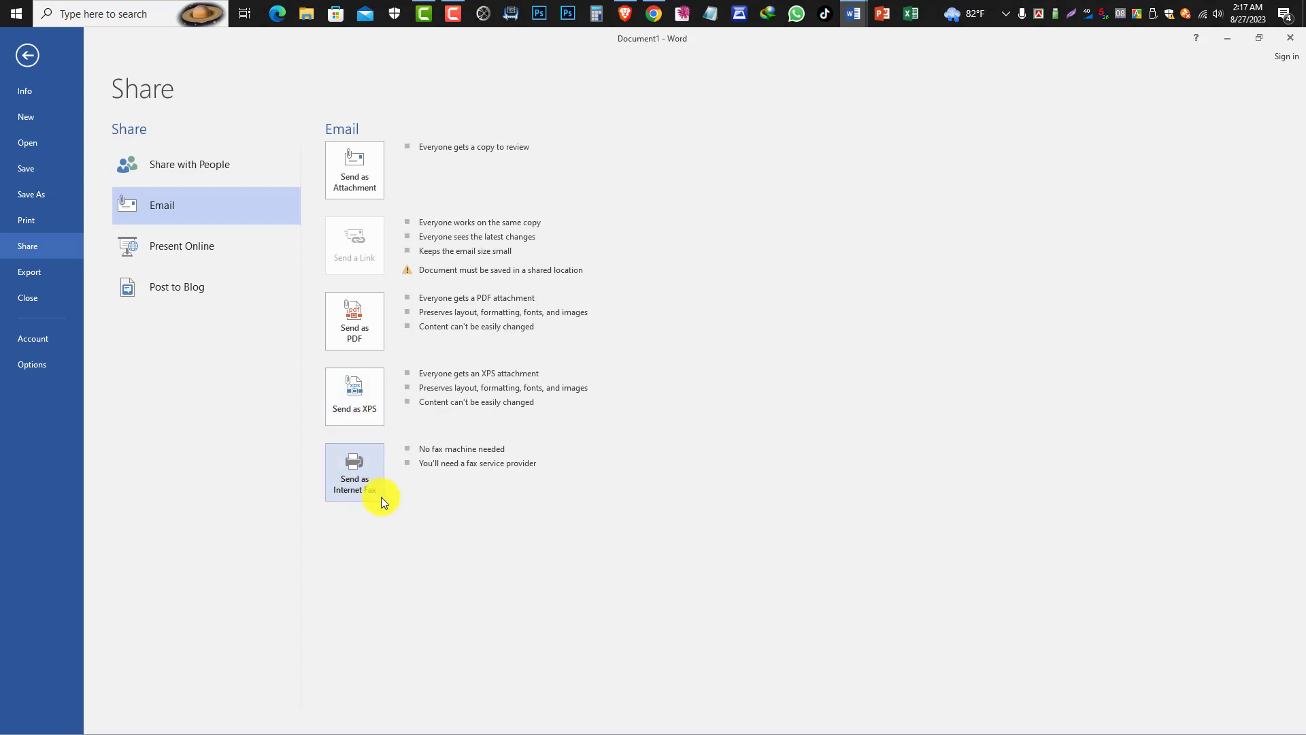
click(761, 314)
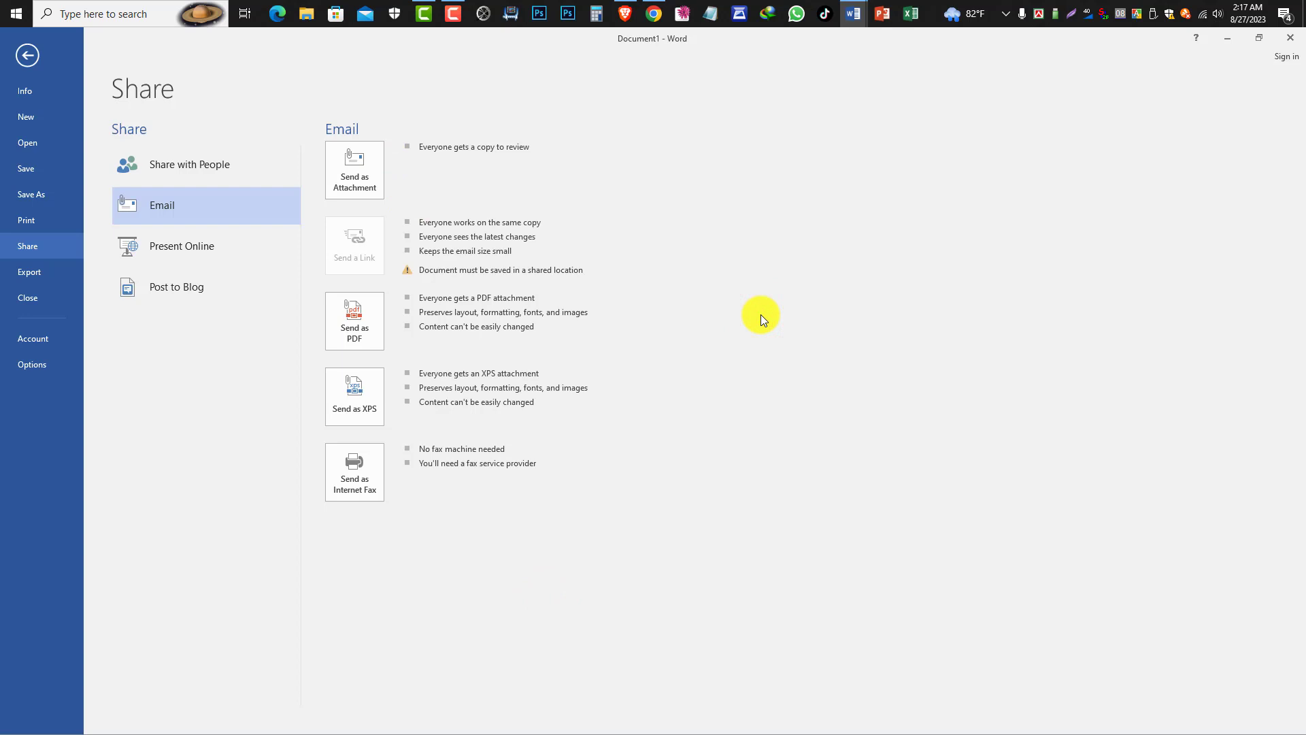
click(34, 272)
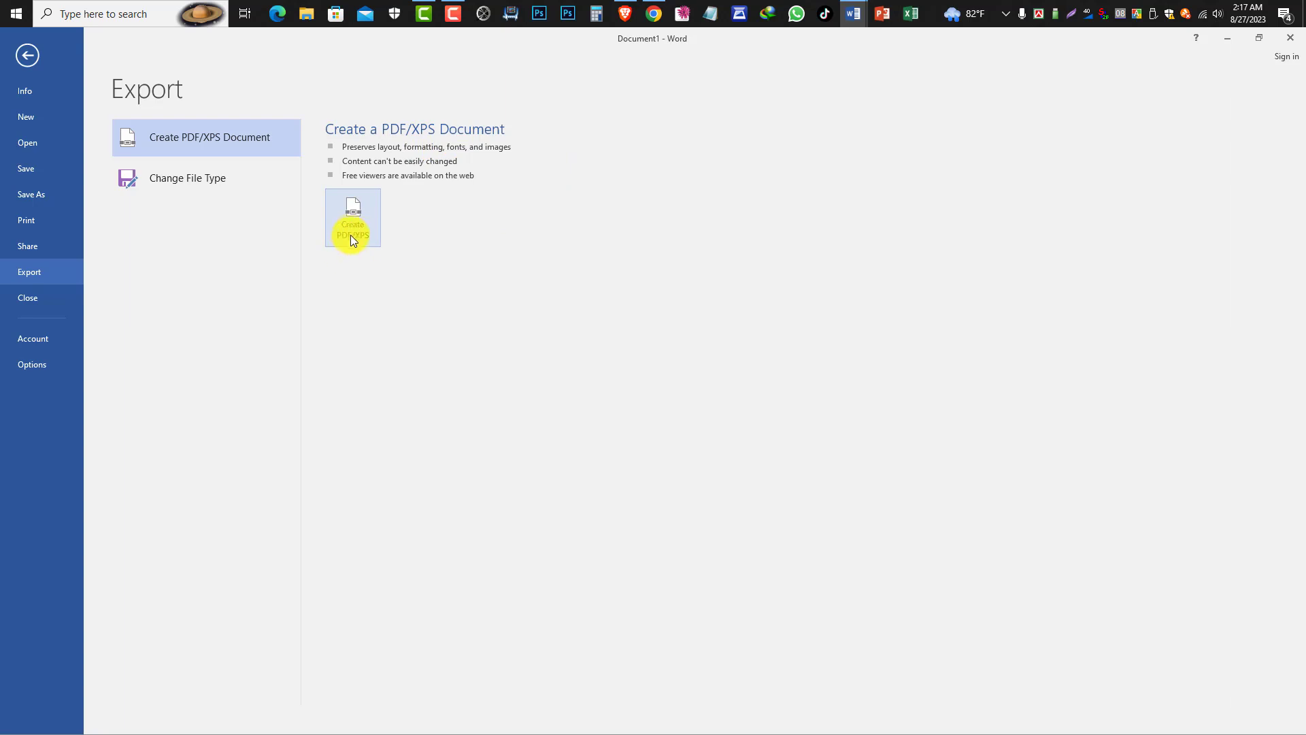
Open the Publish as PDF window, then cancel it and return to Export.
key(Escape)
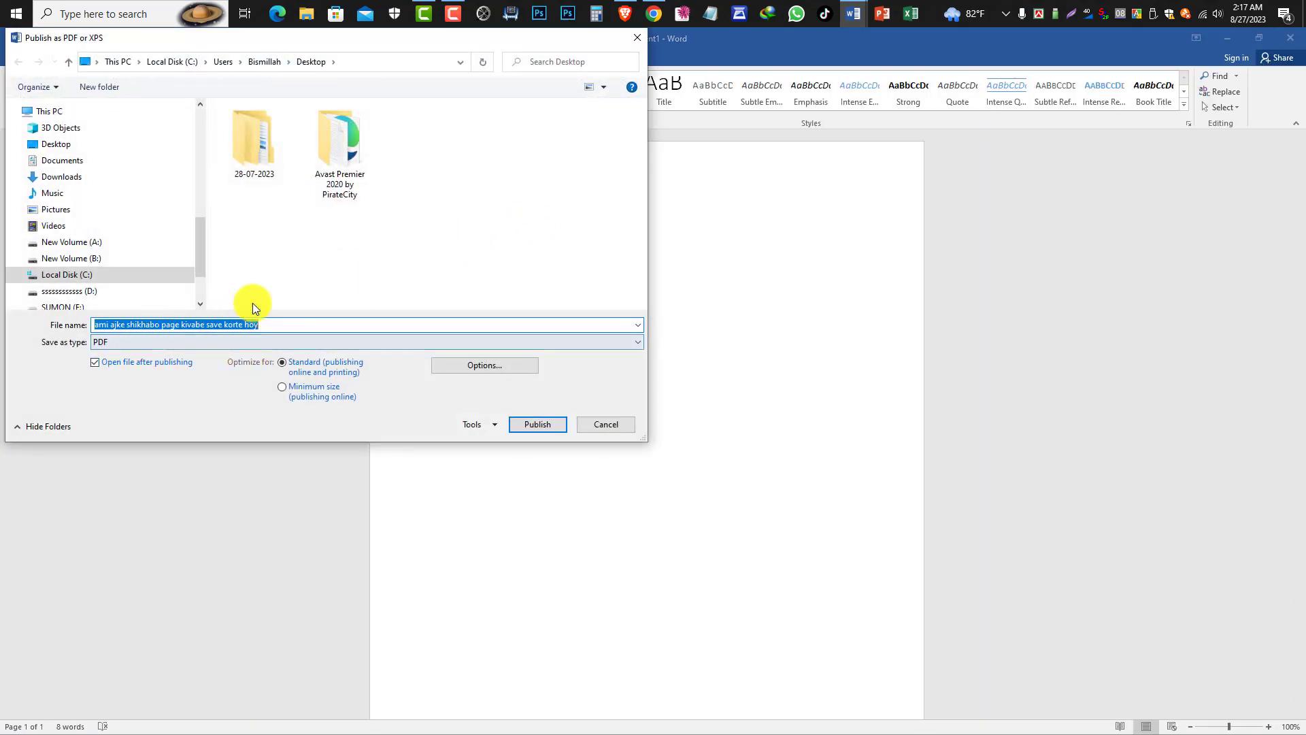
drag(329, 38, 616, 200)
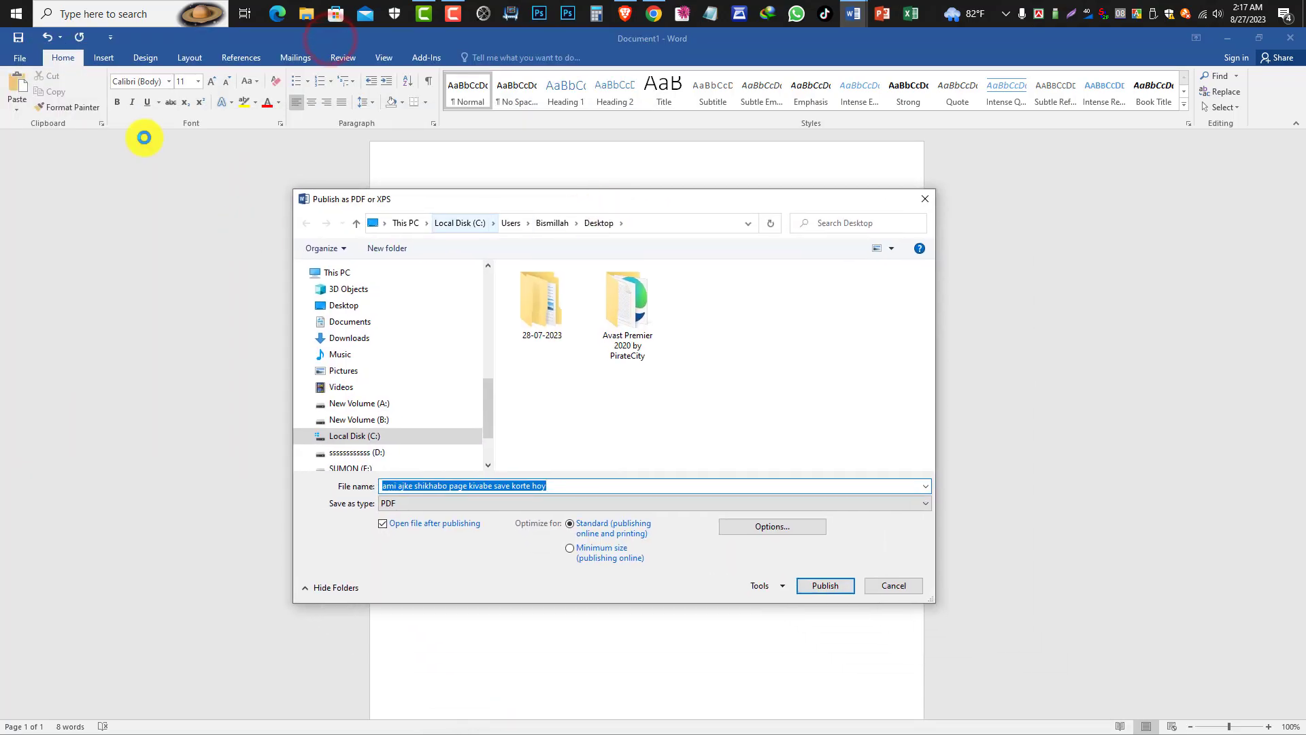
click(925, 199)
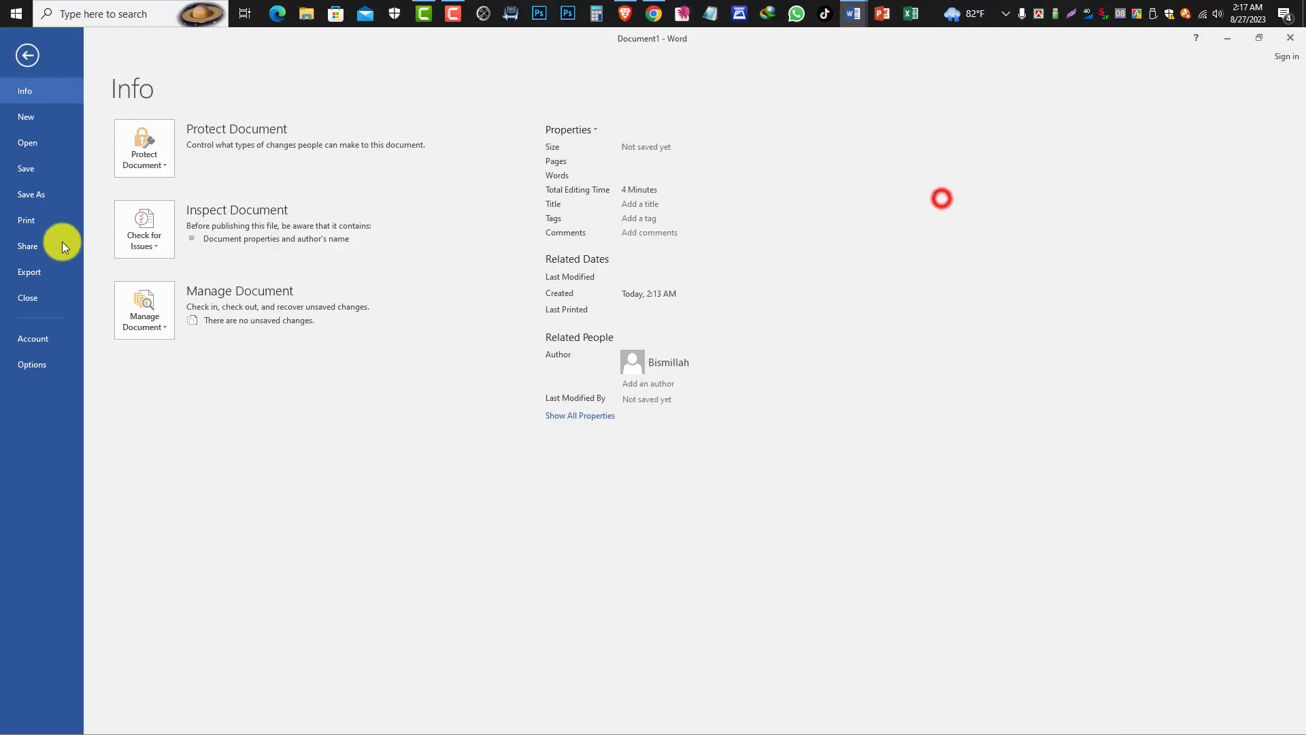
click(36, 266)
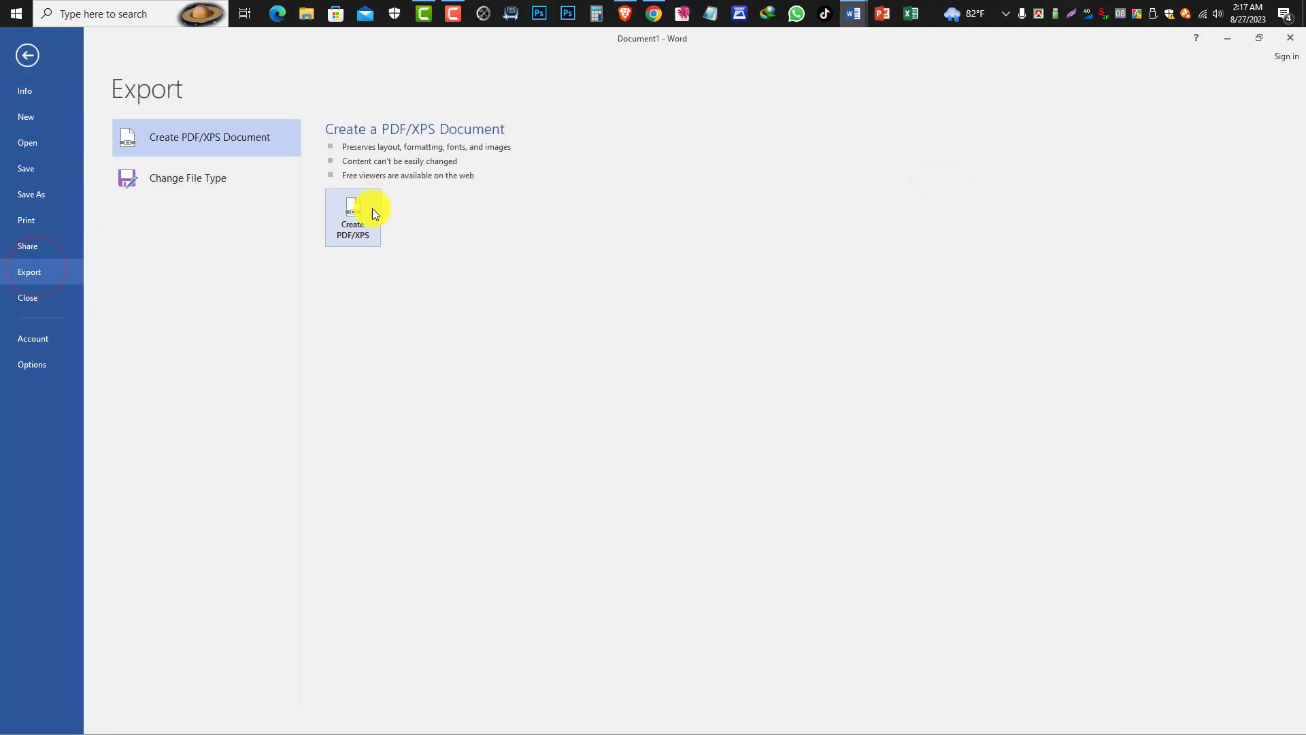
Publish Document1 to the Desktop with PDF kept as the output type.
click(357, 228)
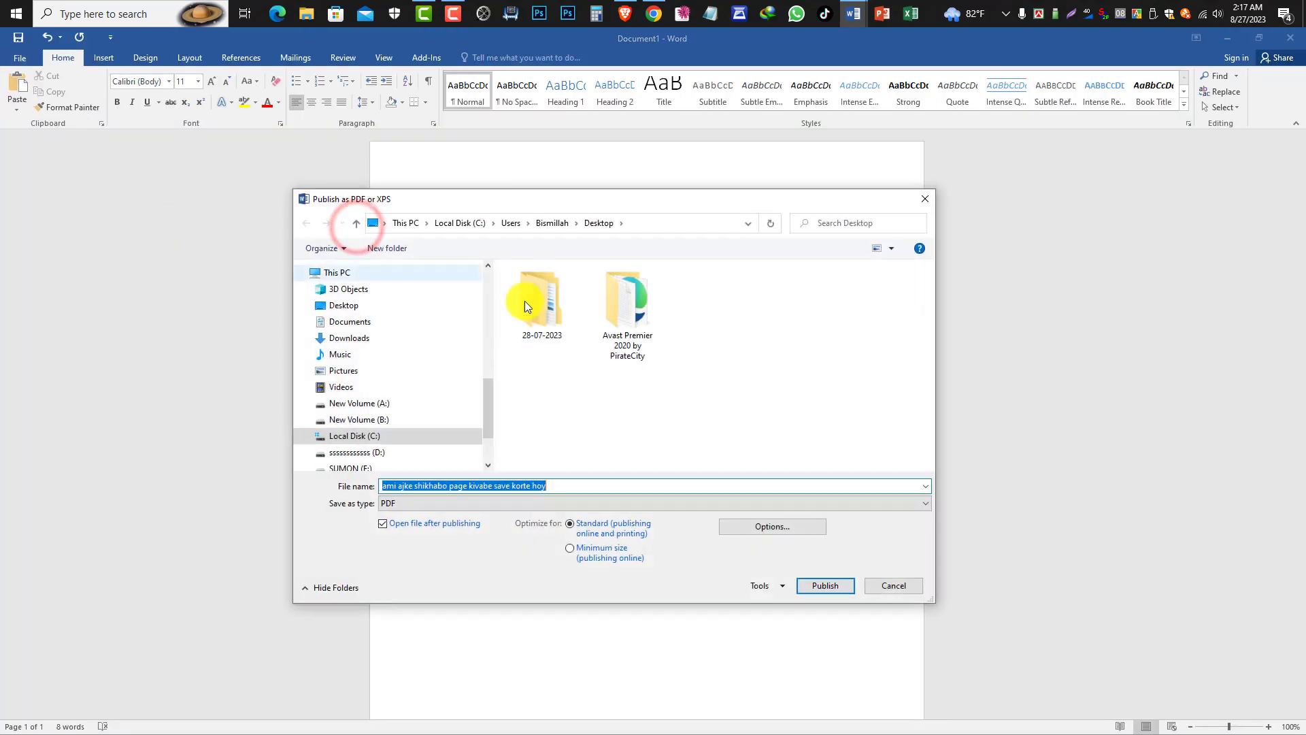
click(403, 502)
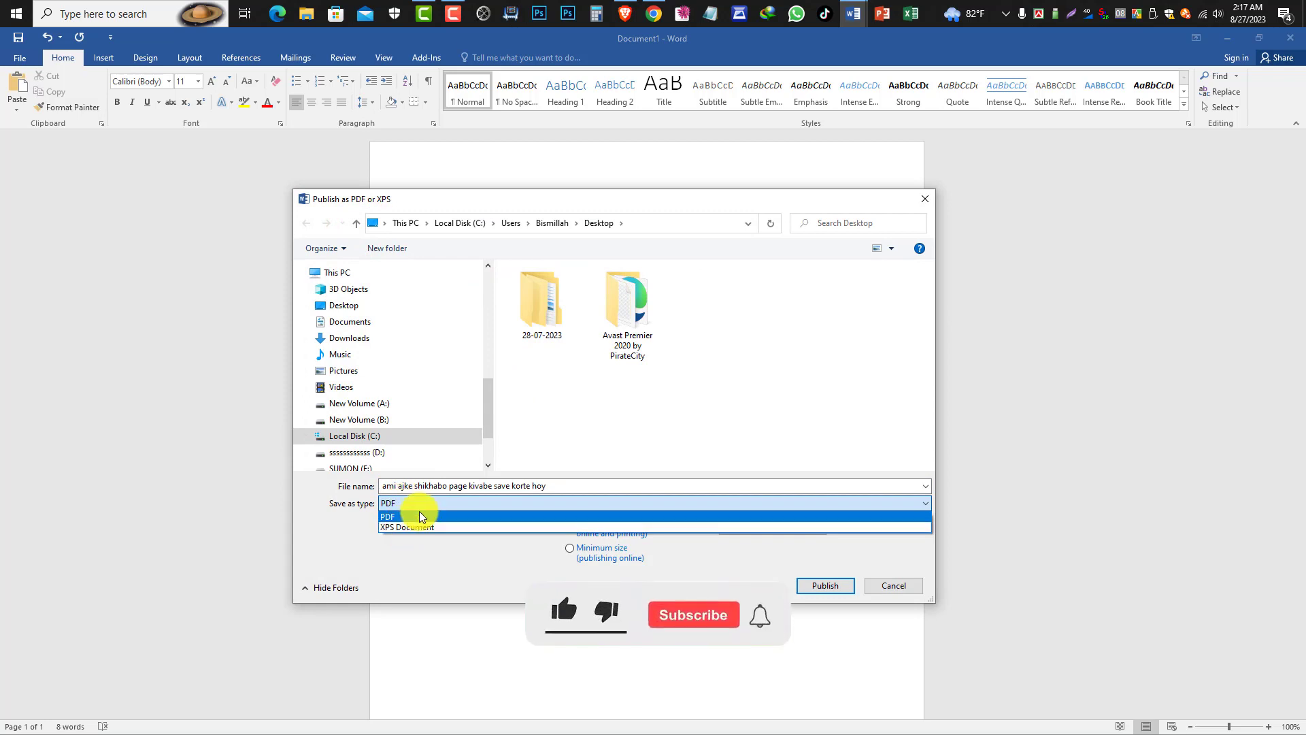
click(336, 540)
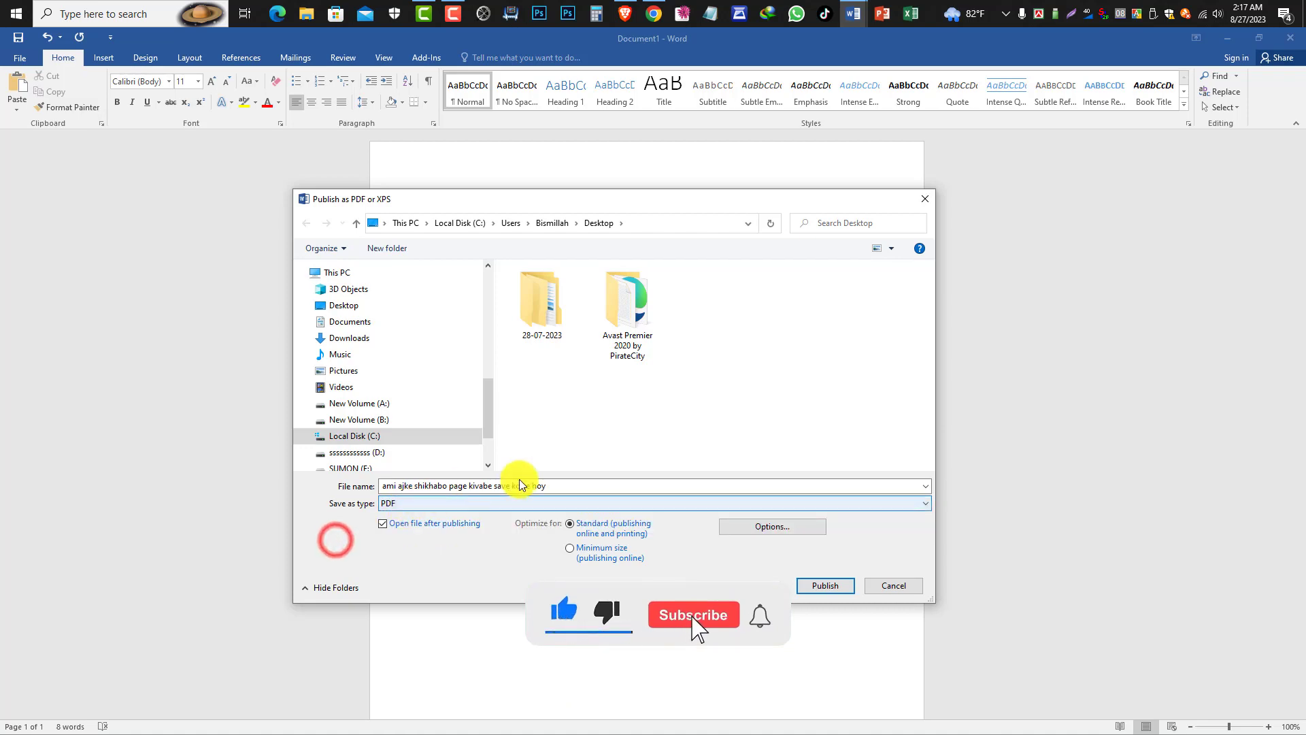
click(826, 586)
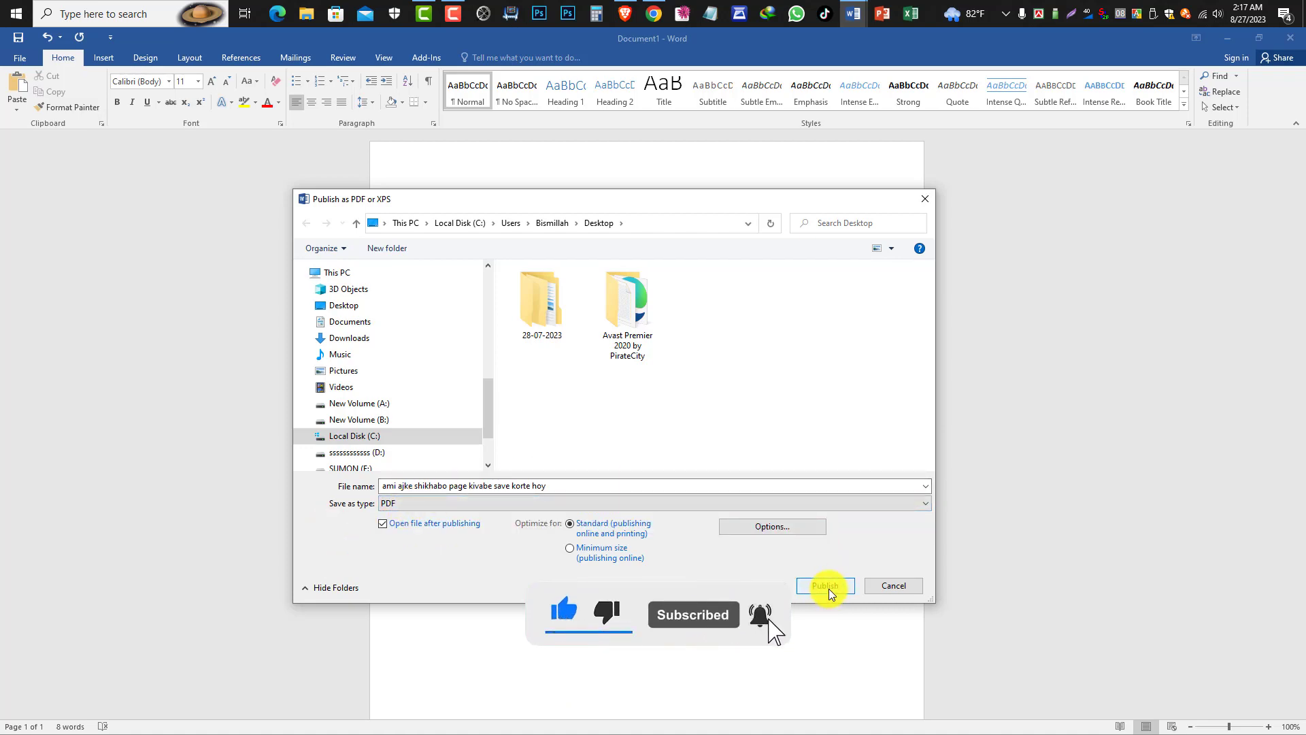
click(828, 588)
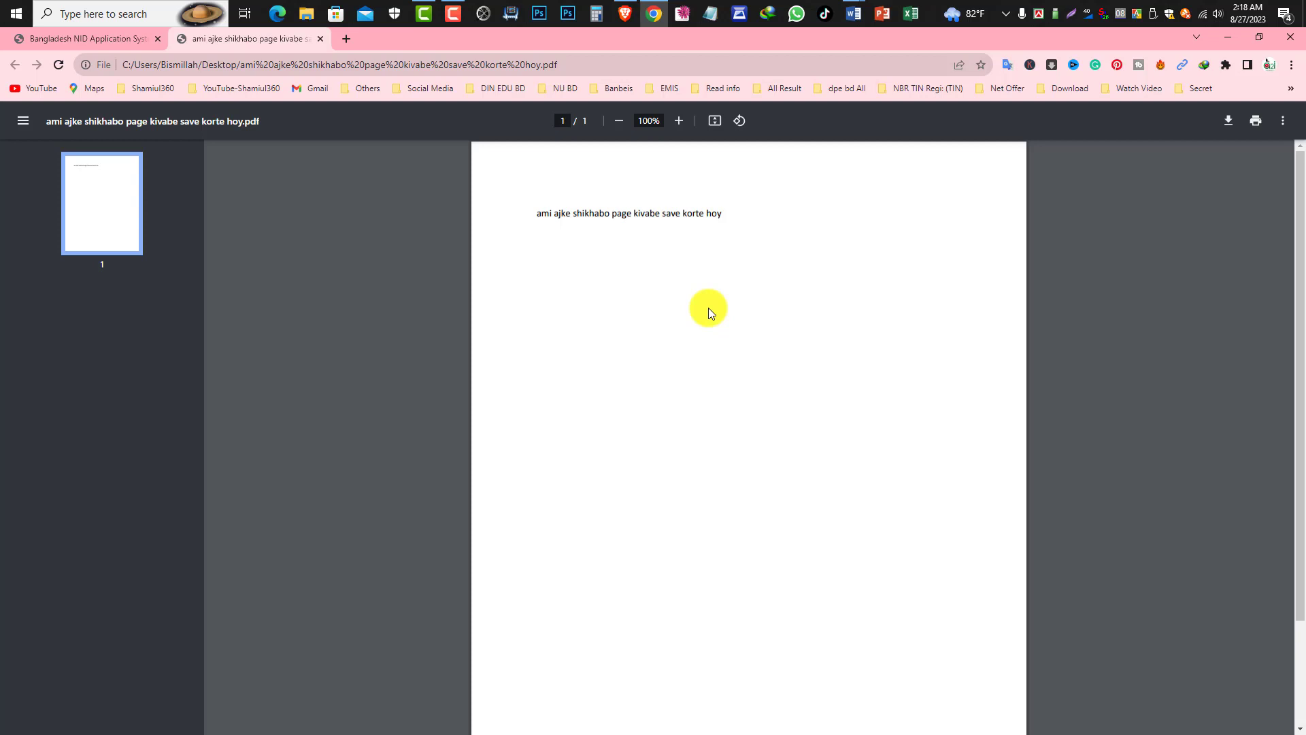
click(1213, 34)
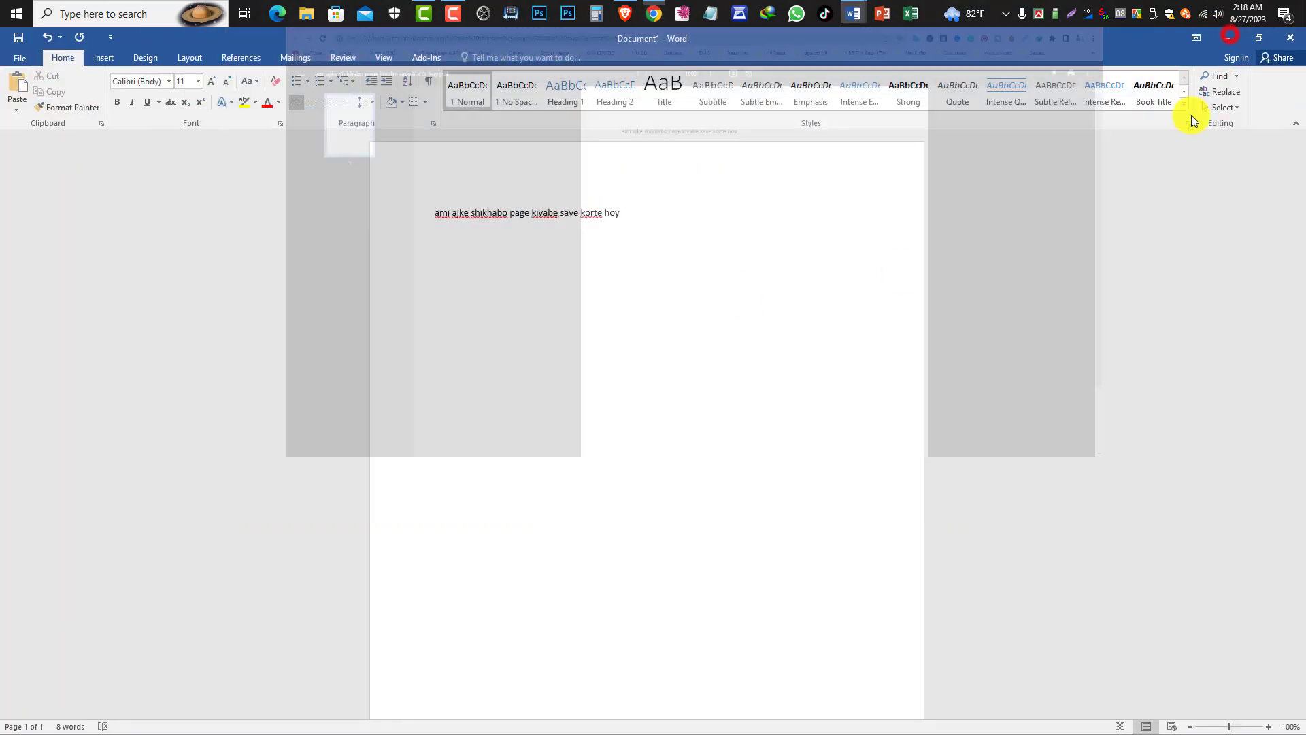
click(22, 55)
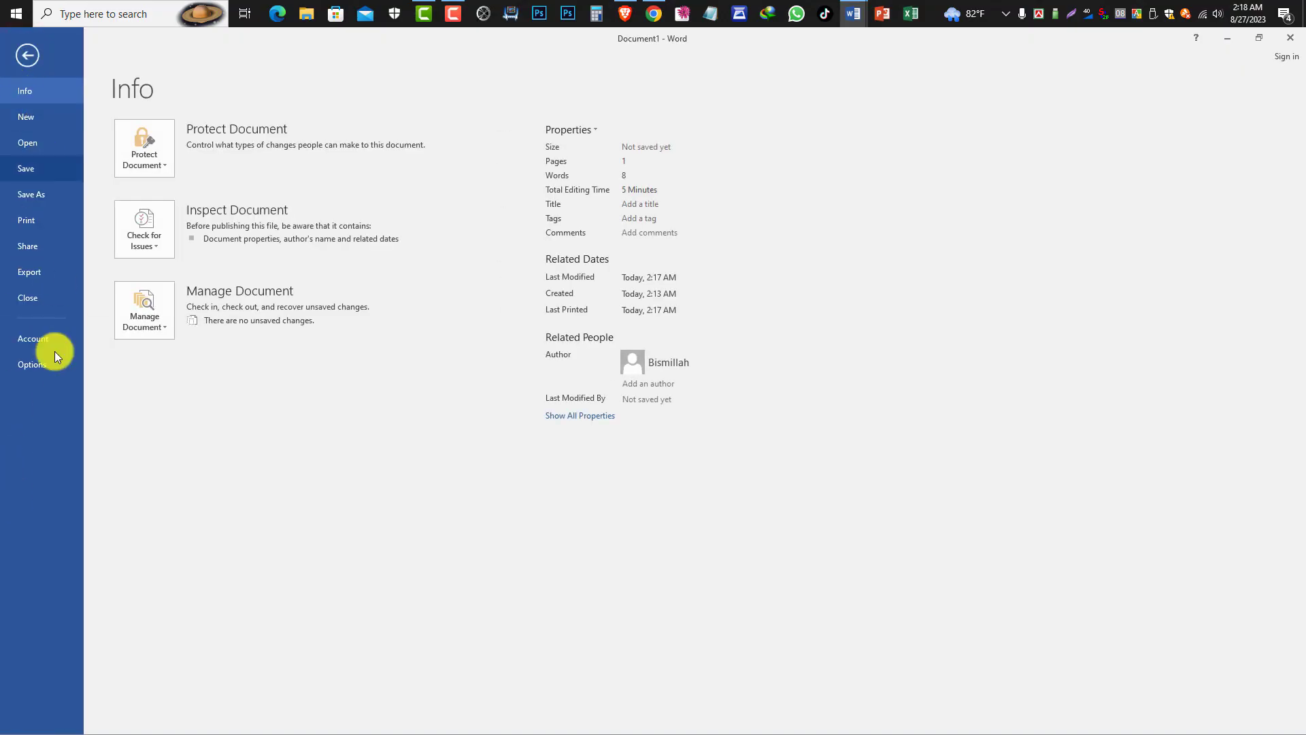
click(20, 54)
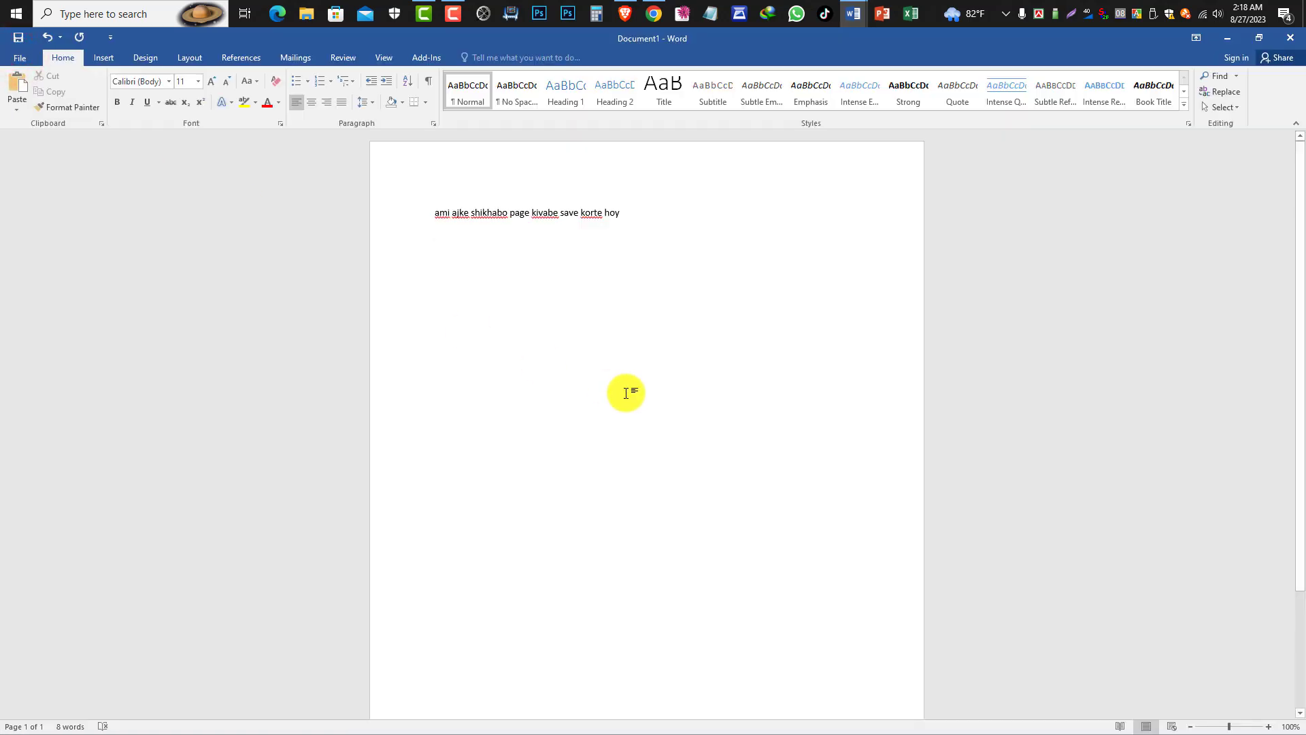